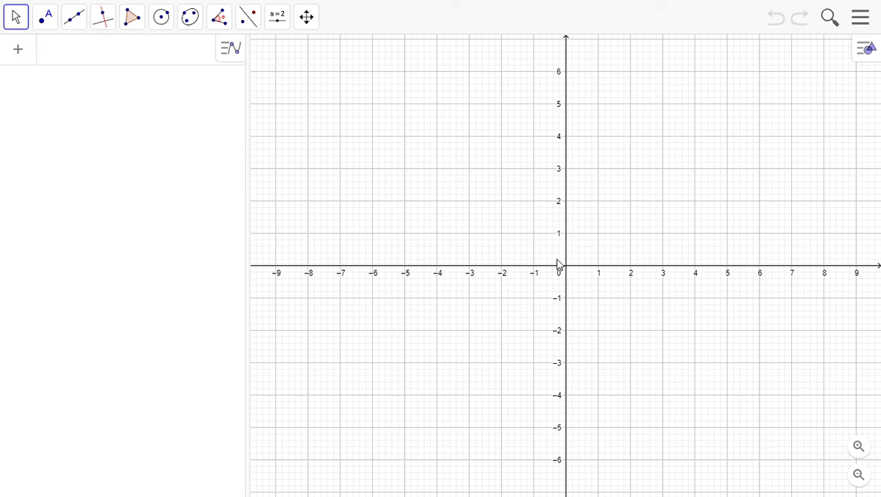
- Hide the grid in the graphics view, keeping the coordinate axes
{"action": "left_click_drag", "start_coordinate": [651, 162], "coordinate": [633, 190]}
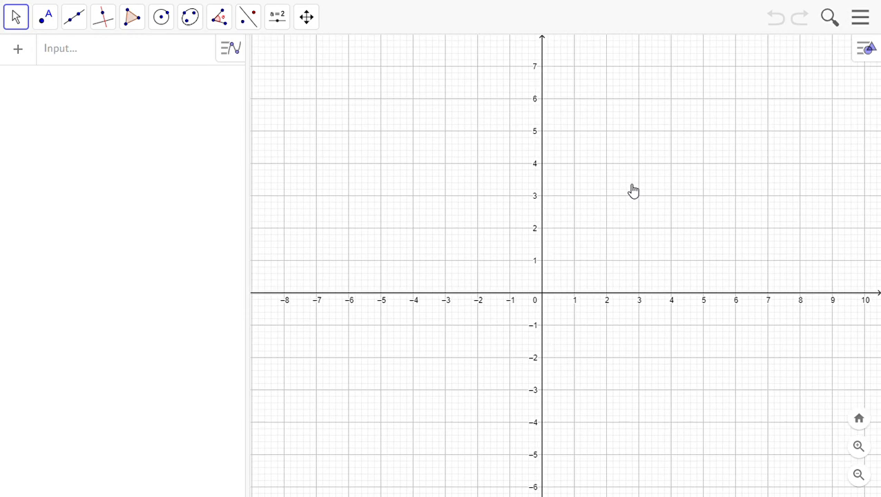
{"action": "left_click", "coordinate": [868, 49]}
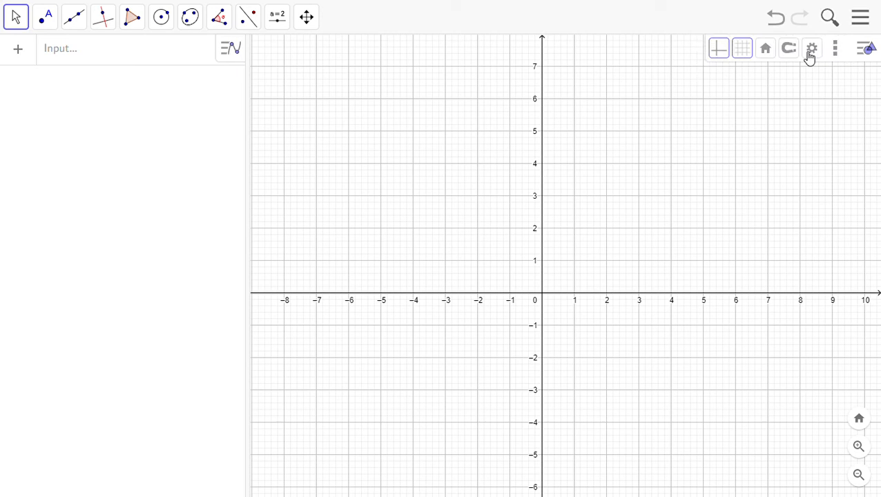
{"action": "left_click", "coordinate": [748, 54]}
{"action": "left_click", "coordinate": [754, 72]}
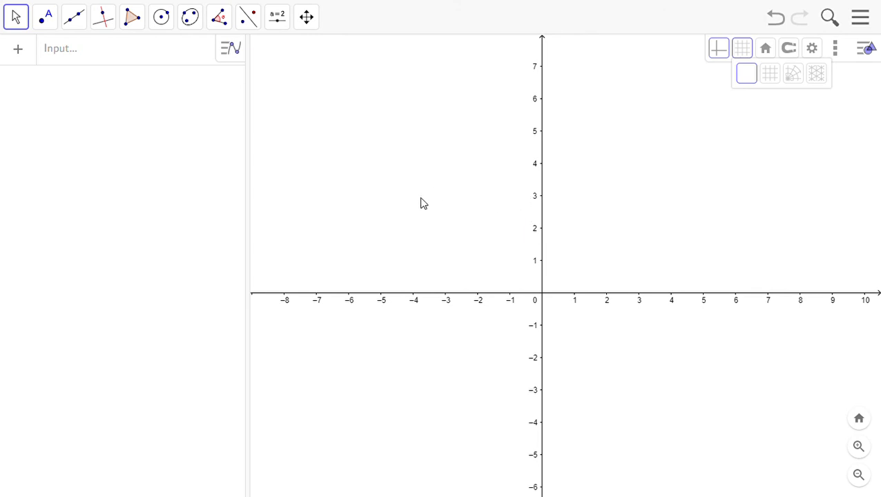
- Draw a circle centred at (2, 0) on the x-axis that passes through the origin
{"action": "left_click", "coordinate": [164, 21]}
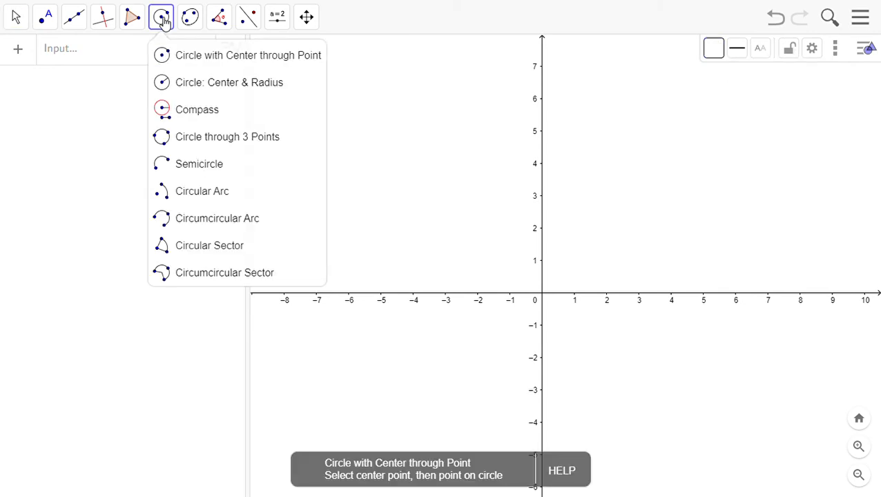
{"action": "left_click", "coordinate": [203, 62]}
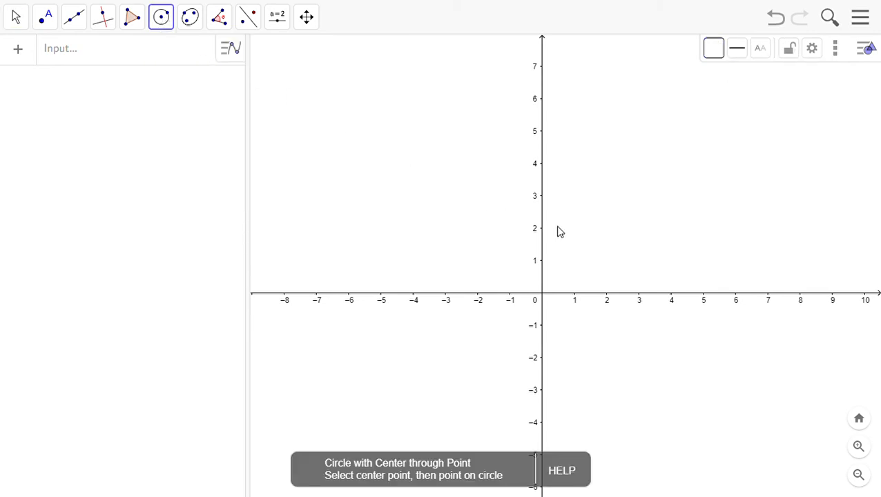
{"action": "left_click", "coordinate": [610, 297]}
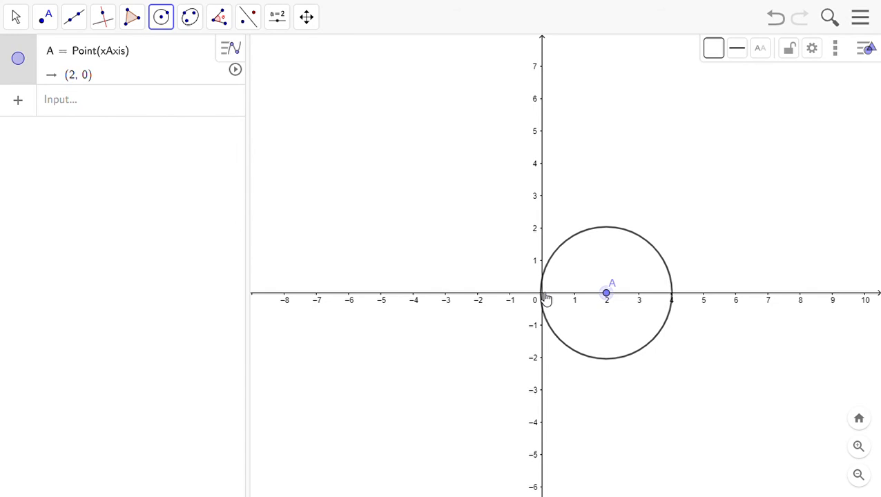
{"action": "left_click", "coordinate": [543, 295]}
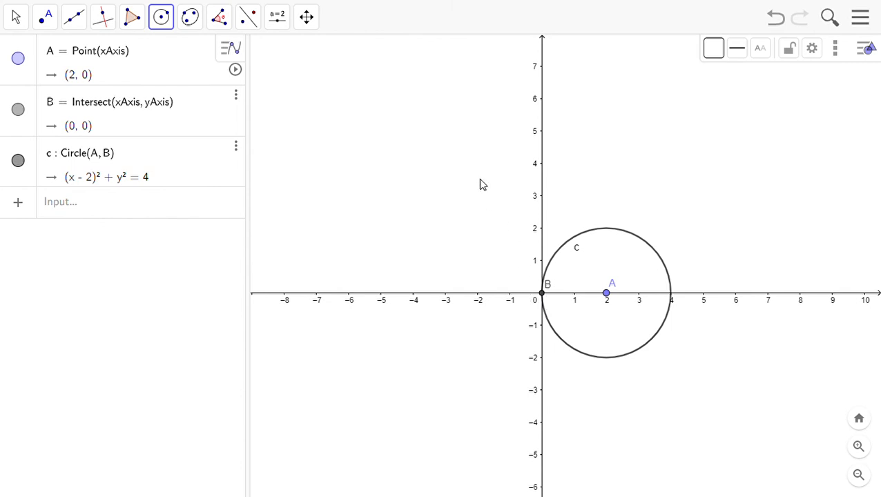
- Create an angle slider named a set to 45°, ranging from 0° to 360°, in the graphics view's upper-left corner
{"action": "left_click", "coordinate": [279, 19]}
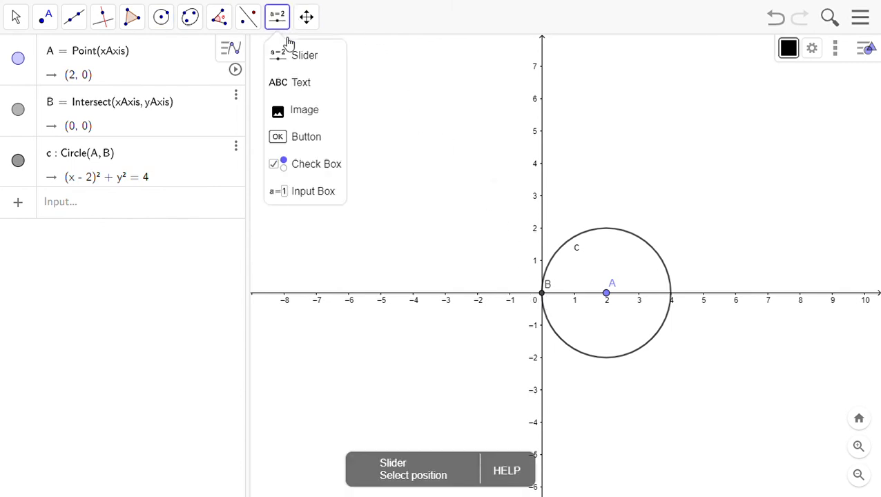
{"action": "left_click", "coordinate": [292, 61]}
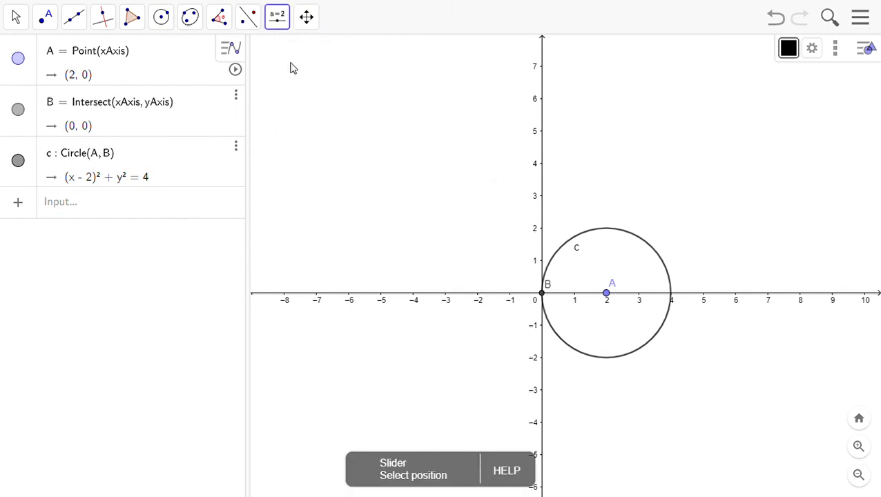
{"action": "left_click", "coordinate": [274, 52]}
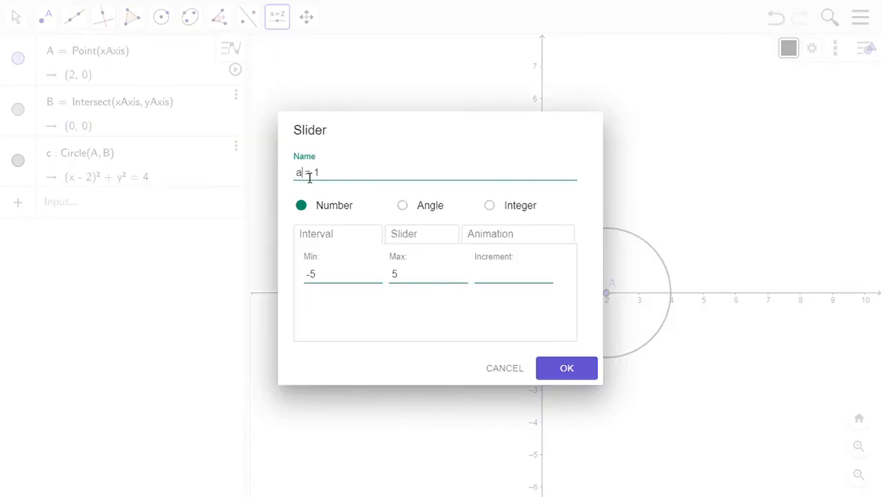
{"action": "key", "text": "BackSpace"}
{"action": "left_click", "coordinate": [408, 206]}
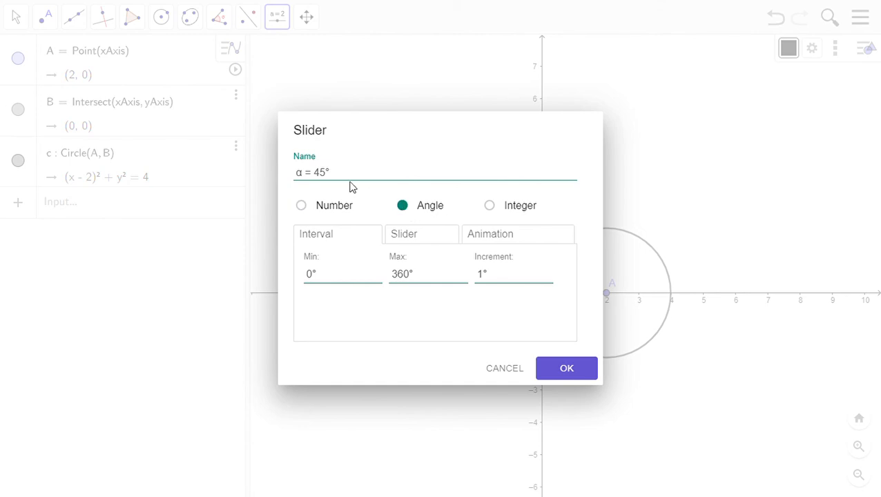
{"action": "left_click", "coordinate": [307, 173]}
{"action": "key", "text": "BackSpace"}
{"action": "type", "text": "s"}
{"action": "key", "text": "BackSpace"}
{"action": "type", "text": "a"}
{"action": "left_click", "coordinate": [322, 173]}
{"action": "left_click", "coordinate": [572, 375]}
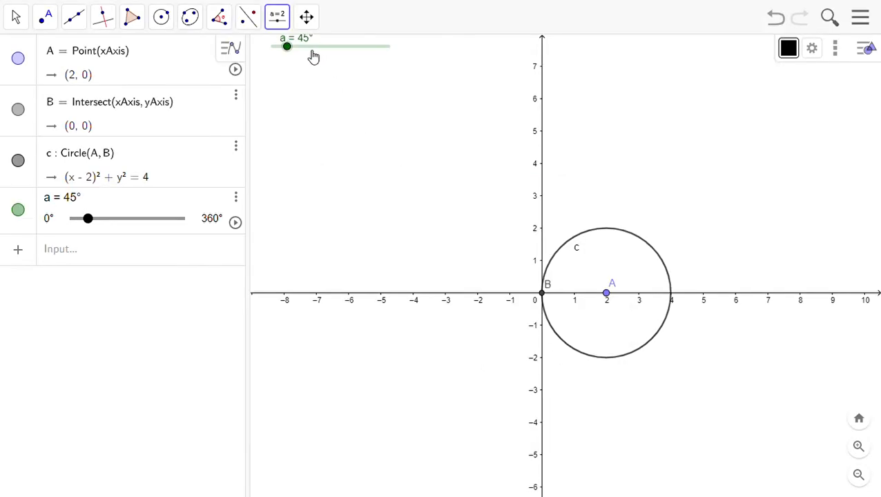
{"action": "left_click_drag", "start_coordinate": [314, 53], "coordinate": [303, 65]}
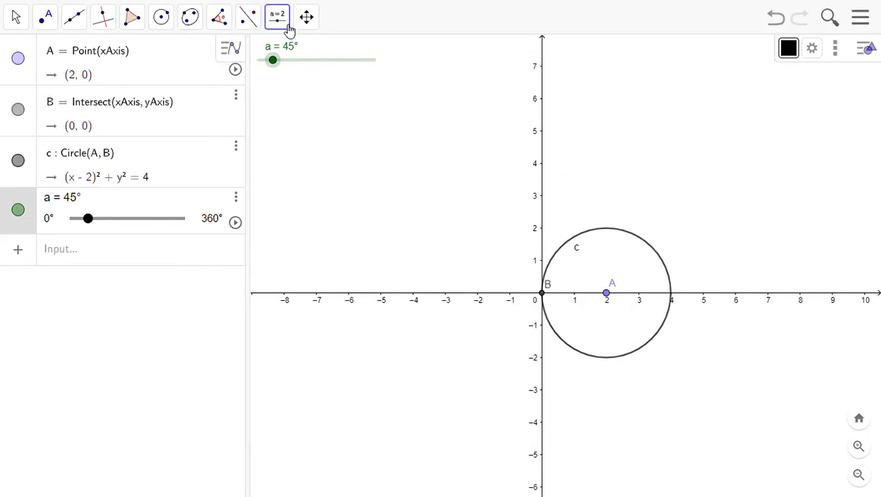
- Create a number slider named d set to 1, ranging from 1 to 100, and place it just below slider a
{"action": "left_click", "coordinate": [269, 85]}
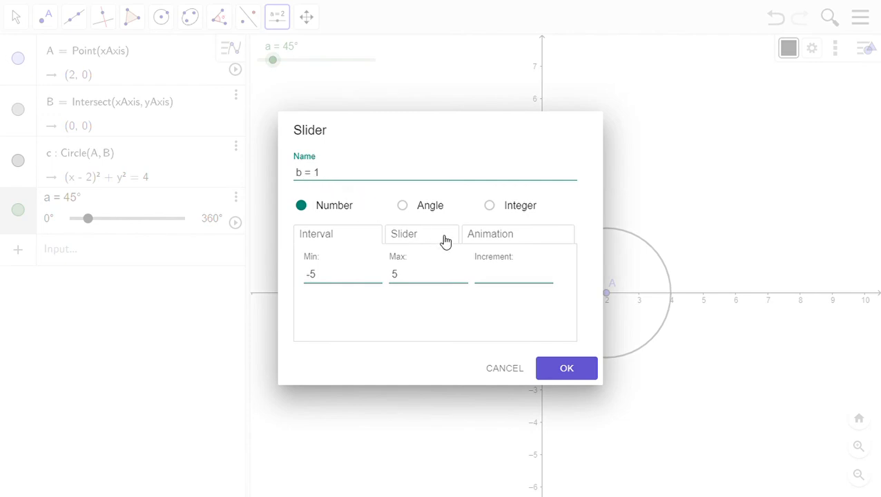
{"action": "key", "text": "BackSpace"}
{"action": "type", "text": "d"}
{"action": "left_click_drag", "start_coordinate": [326, 275], "coordinate": [290, 274]}
{"action": "key", "text": "BackSpace"}
{"action": "type", "text": "1"}
{"action": "left_click", "coordinate": [419, 279]}
{"action": "type", "text": "100"}
{"action": "left_click", "coordinate": [503, 273]}
{"action": "key", "text": "Return"}
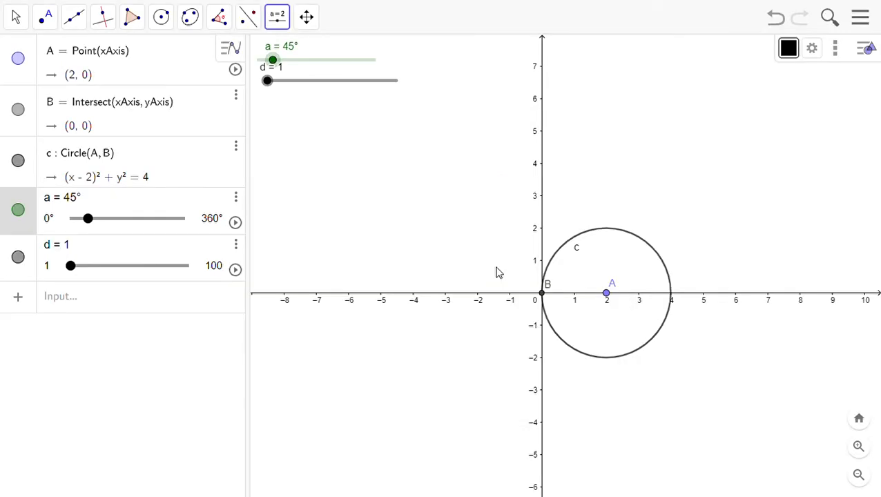
{"action": "left_click_drag", "start_coordinate": [309, 85], "coordinate": [304, 91]}
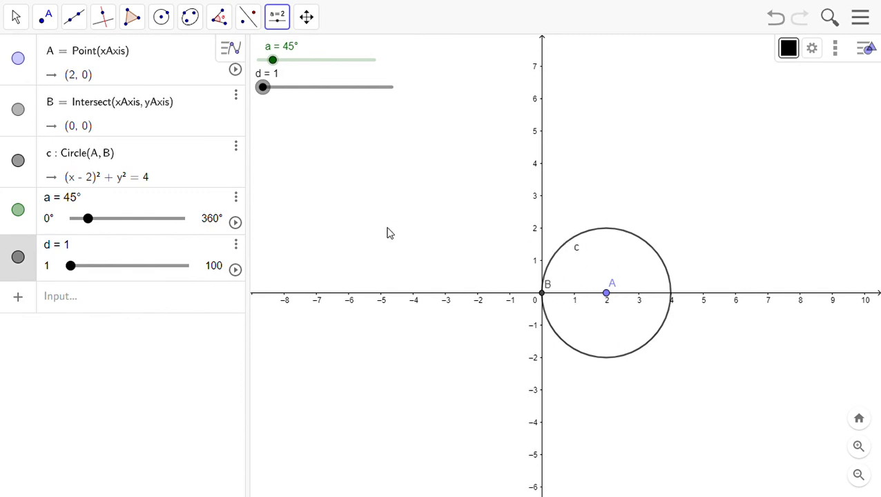
- Define the list of rotated circles with sequence(rotate(c, a*k, B), k, 0, d)
{"action": "left_click", "coordinate": [125, 302]}
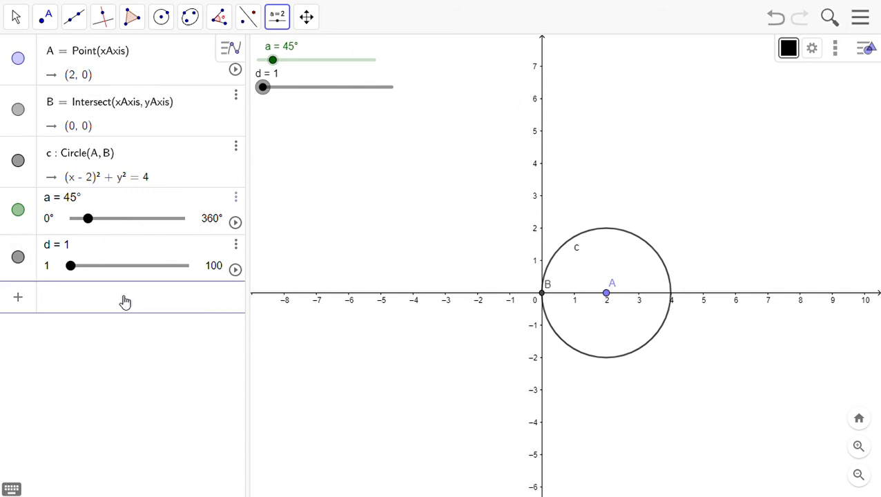
{"action": "type", "text": "sequence(rotate"}
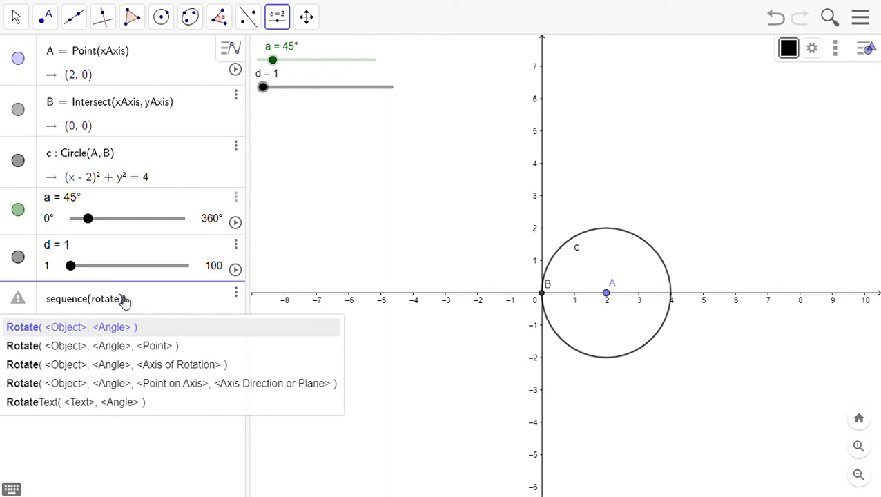
{"action": "type", "text": "("}
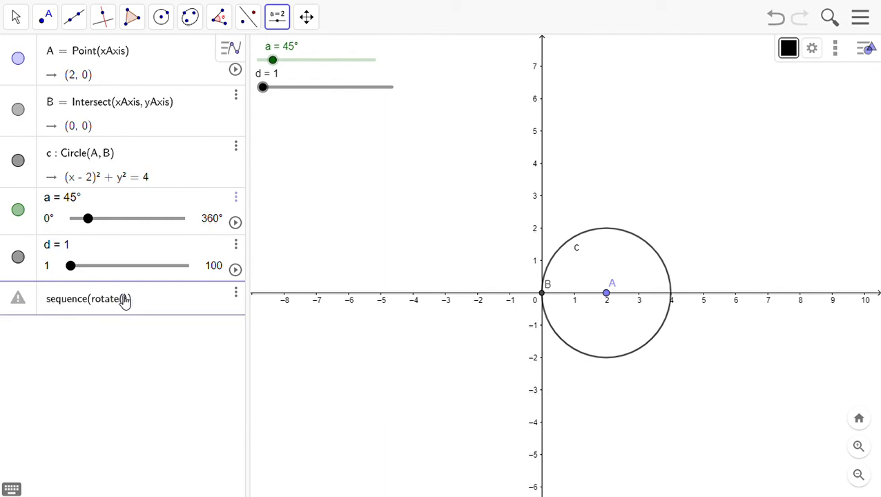
{"action": "type", "text": "c, a"}
{"action": "type", "text": "*k, B"}
{"action": "key", "text": "BackSpace"}
{"action": "key", "text": "BackSpace"}
{"action": "type", "text": "B"}
{"action": "key", "text": "Right"}
{"action": "type", "text": ", k, 0, d"}
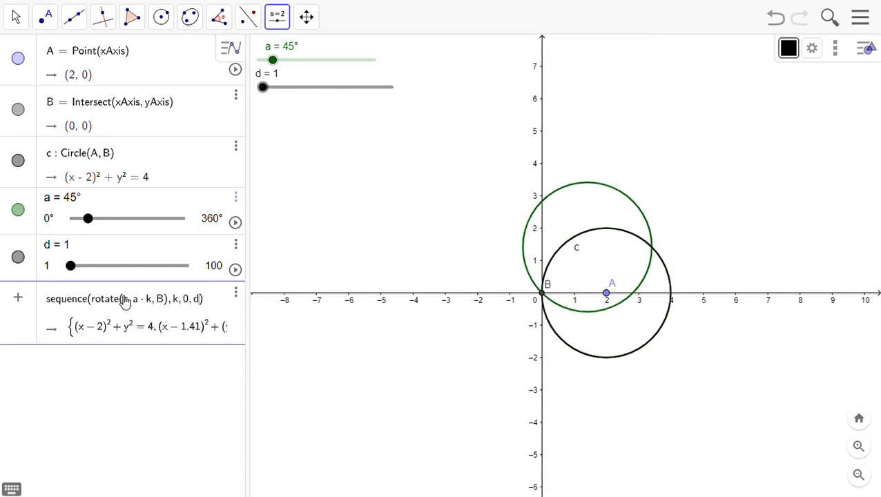
{"action": "key", "text": "Return"}
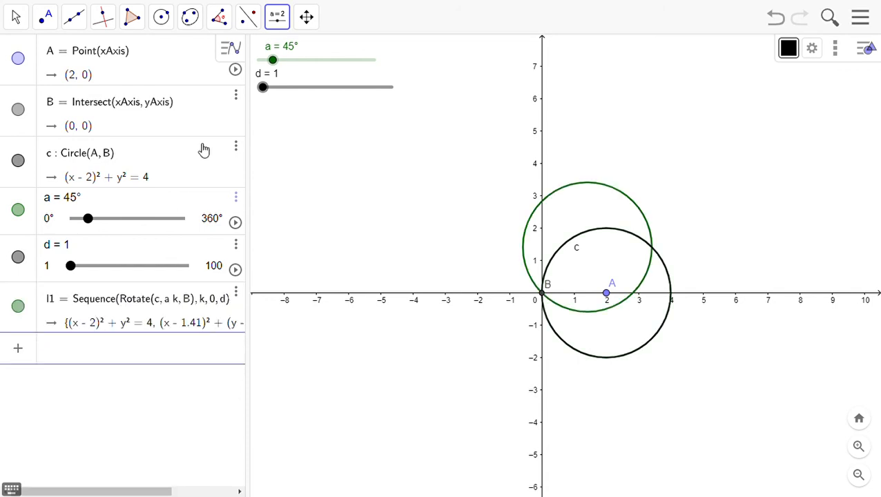
- Set slider d to 7 using the Move tool
{"action": "left_click", "coordinate": [266, 90]}
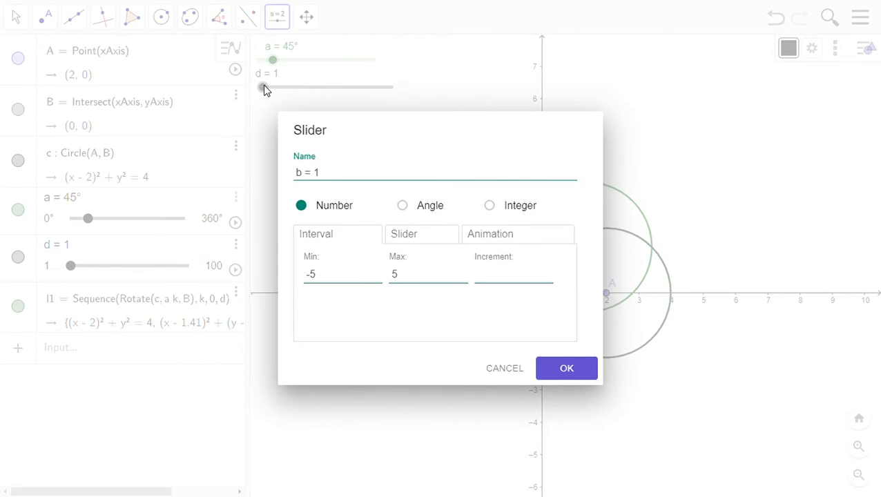
{"action": "left_click", "coordinate": [500, 368]}
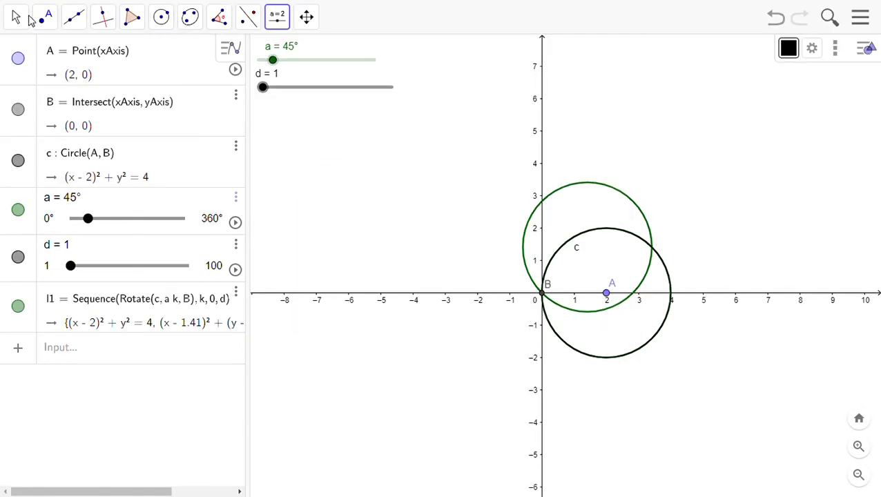
{"action": "left_click", "coordinate": [16, 17]}
{"action": "left_click", "coordinate": [44, 17]}
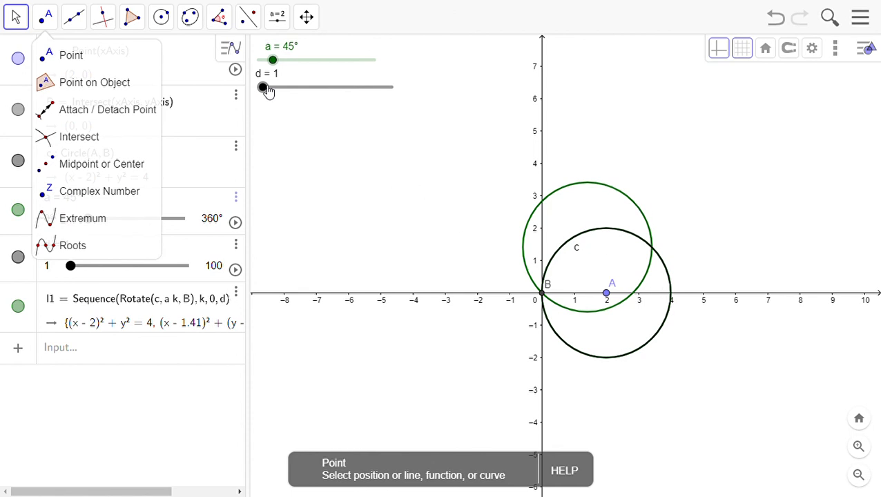
{"action": "left_click_drag", "start_coordinate": [261, 86], "coordinate": [264, 85]}
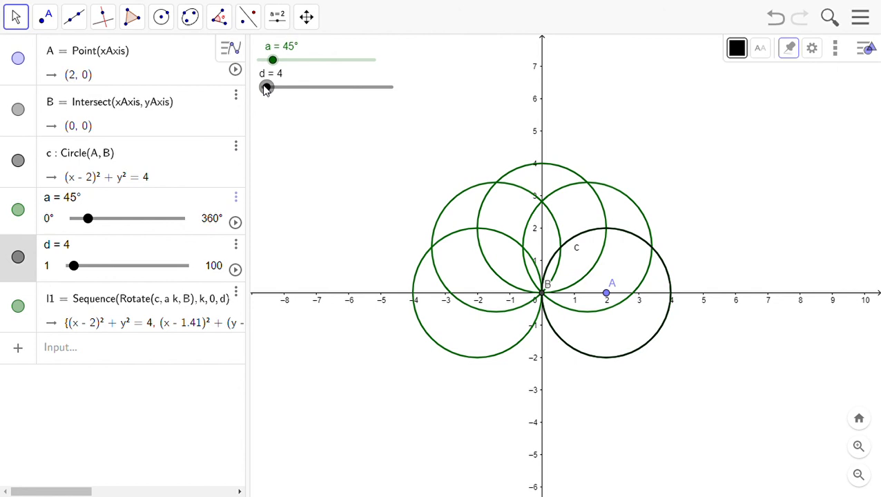
{"action": "left_click_drag", "start_coordinate": [264, 86], "coordinate": [266, 86]}
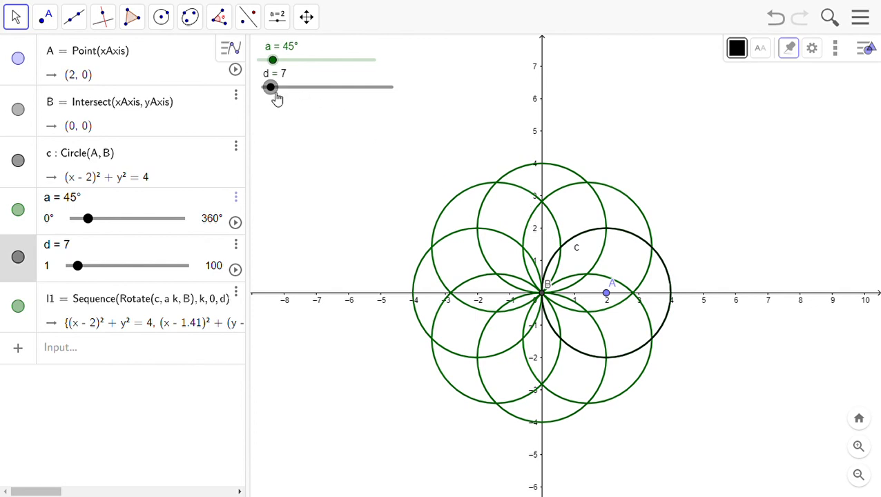
- Reduce the rotation angle slider a to 27°
{"action": "left_click_drag", "start_coordinate": [272, 59], "coordinate": [273, 68]}
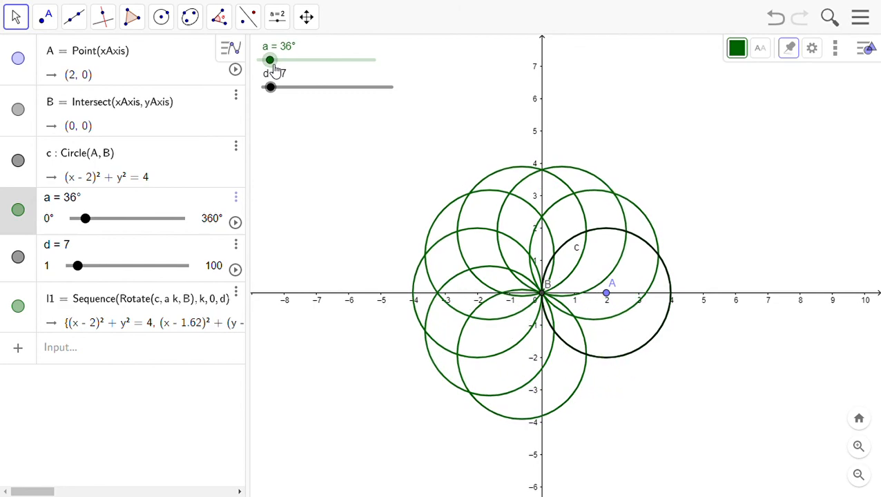
{"action": "key", "text": "Left"}
{"action": "key", "text": "Left"}
{"action": "key", "text": "Left"}
{"action": "key", "text": "Left"}
{"action": "key", "text": "Left"}
{"action": "key", "text": "Left"}
{"action": "key", "text": "Left"}
{"action": "key", "text": "Left"}
{"action": "key", "text": "Left"}
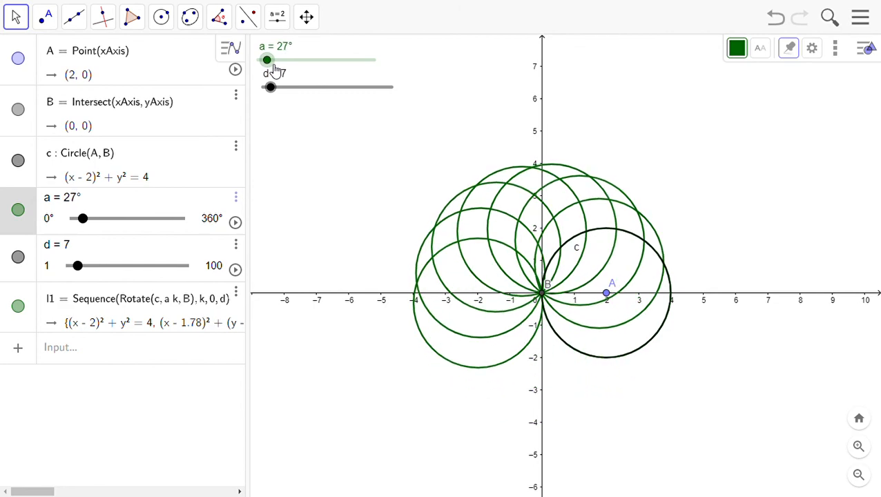
{"action": "key", "text": "Right"}
{"action": "key", "text": "Left"}
- Increase slider d to 12 to add more rotated circles
{"action": "left_click", "coordinate": [275, 91]}
{"action": "key", "text": "Right"}
{"action": "key", "text": "Right"}
{"action": "key", "text": "Right"}
{"action": "key", "text": "Right"}
{"action": "key", "text": "Right"}
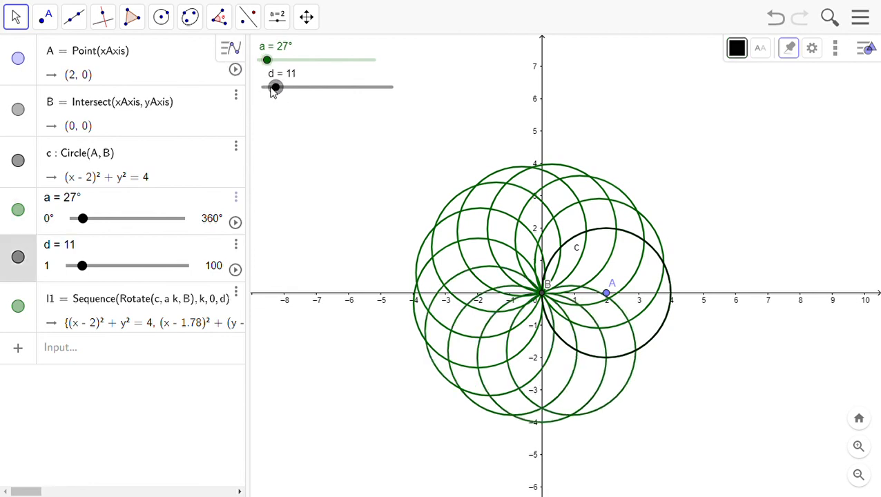
{"action": "key", "text": "Right"}
{"action": "key", "text": "Left"}
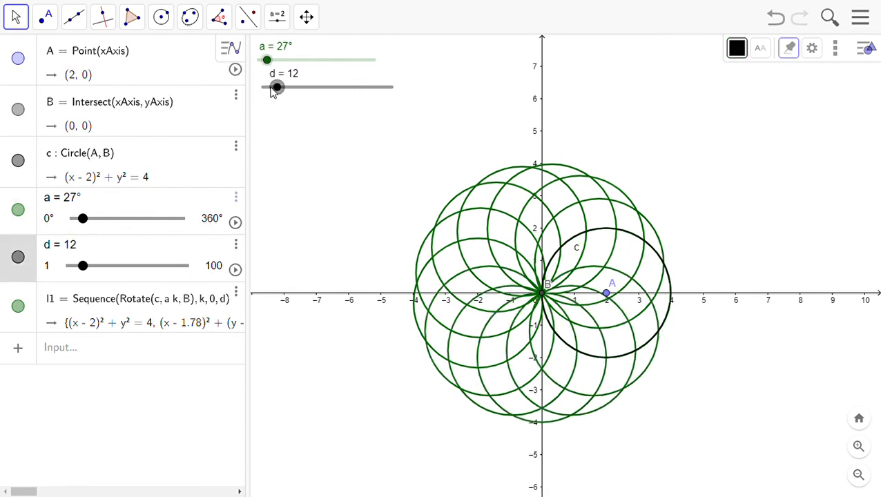
- Fine-tune the circle pattern by setting slider a to 28° and slider d to 12
{"action": "left_click", "coordinate": [268, 60]}
{"action": "key", "text": "Right"}
{"action": "key", "text": "Right"}
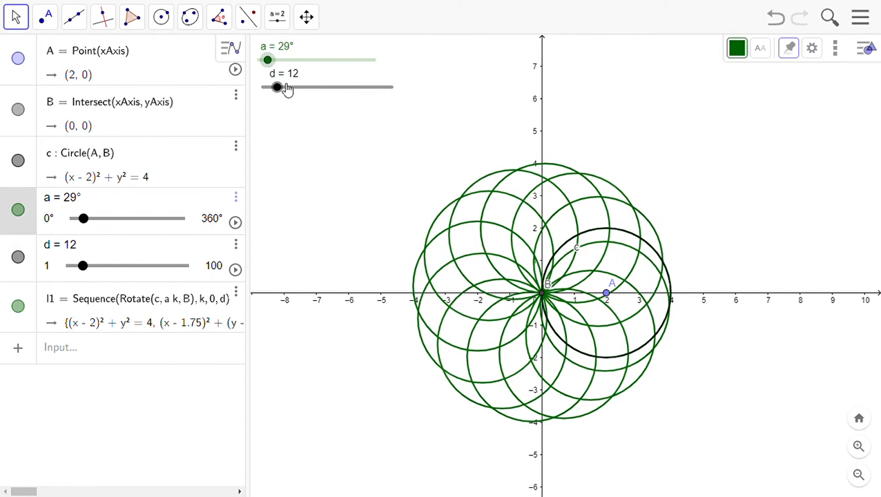
{"action": "key", "text": "Left"}
{"action": "left_click", "coordinate": [278, 87]}
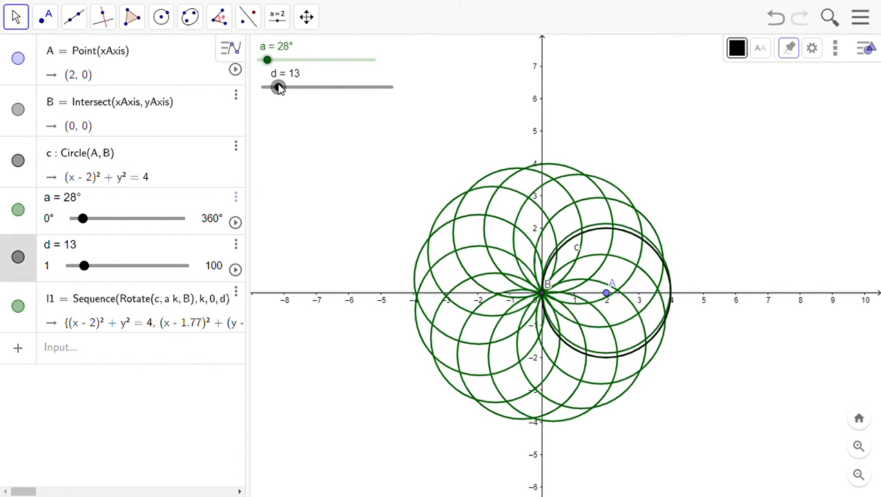
{"action": "key", "text": "Left"}
{"action": "key", "text": "Left"}
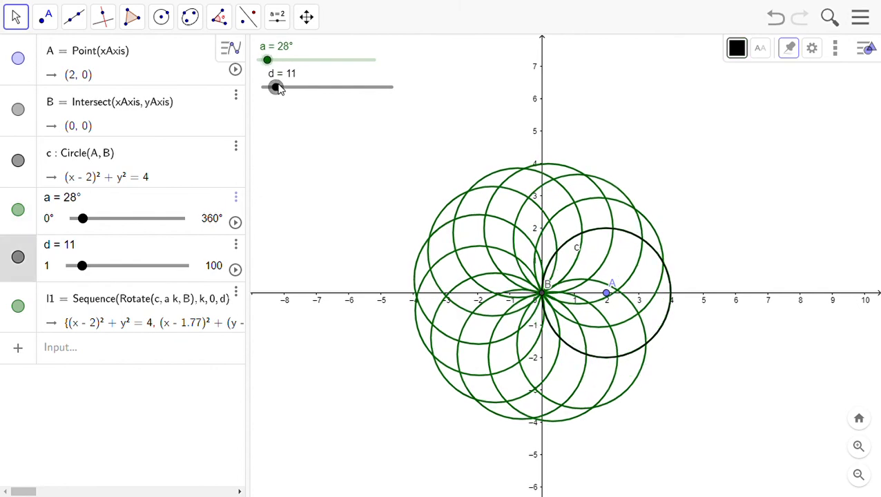
{"action": "key", "text": "Right"}
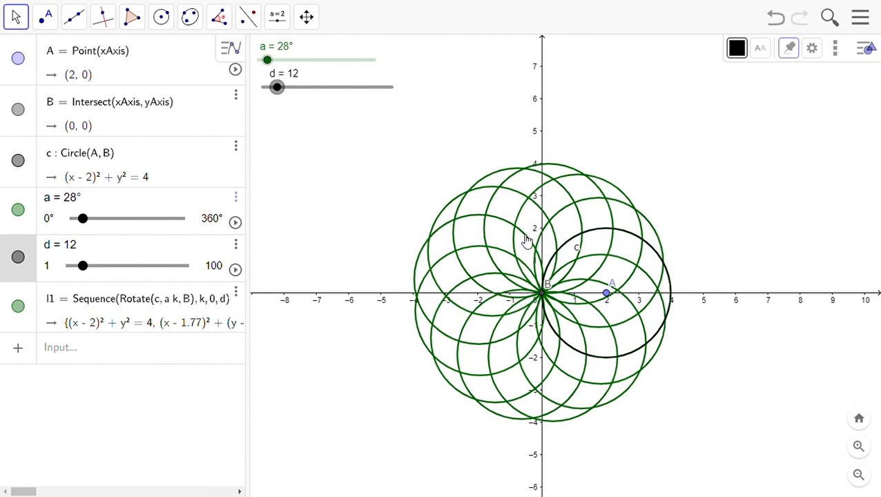
{"action": "scroll", "coordinate": [524, 279], "scroll_direction": "up", "scroll_amount": 2}
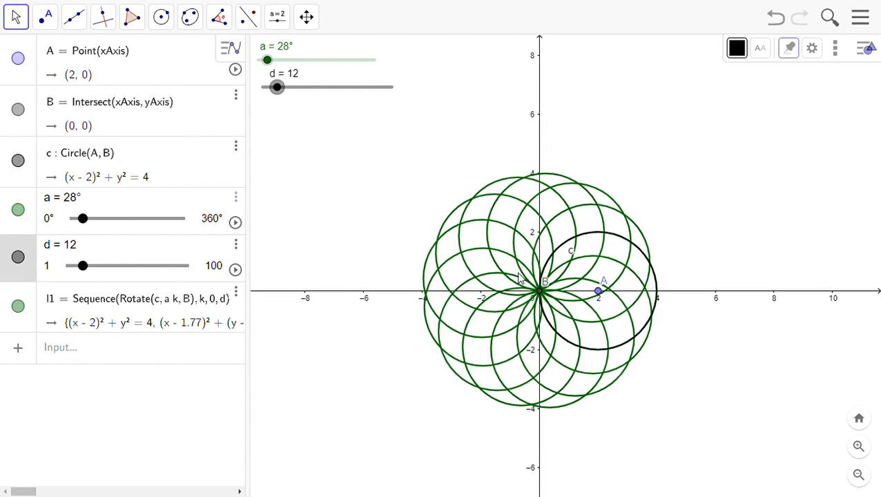
- Construct a regular polygon with 5 vertices beside the circle pattern, its base running from about (4.28, 0.43) to (7.02, 0.51)
{"action": "scroll", "coordinate": [528, 280], "scroll_direction": "up", "scroll_amount": 3}
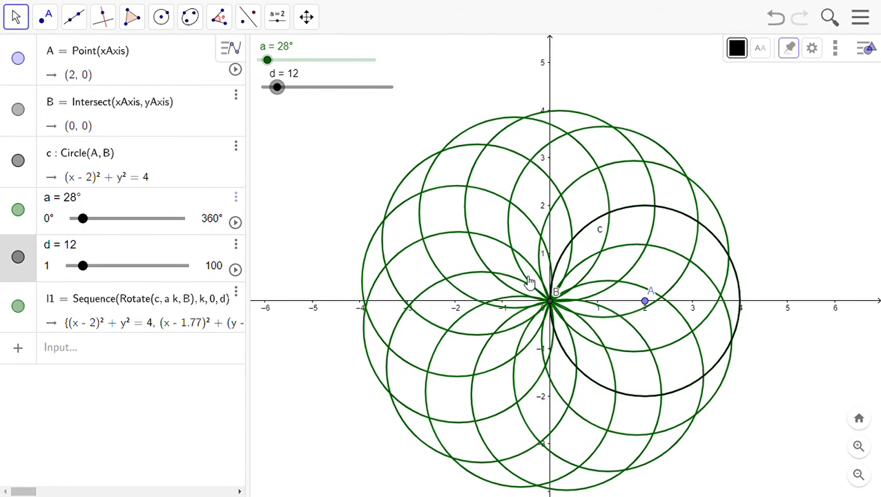
{"action": "scroll", "coordinate": [546, 286], "scroll_direction": "down", "scroll_amount": 4}
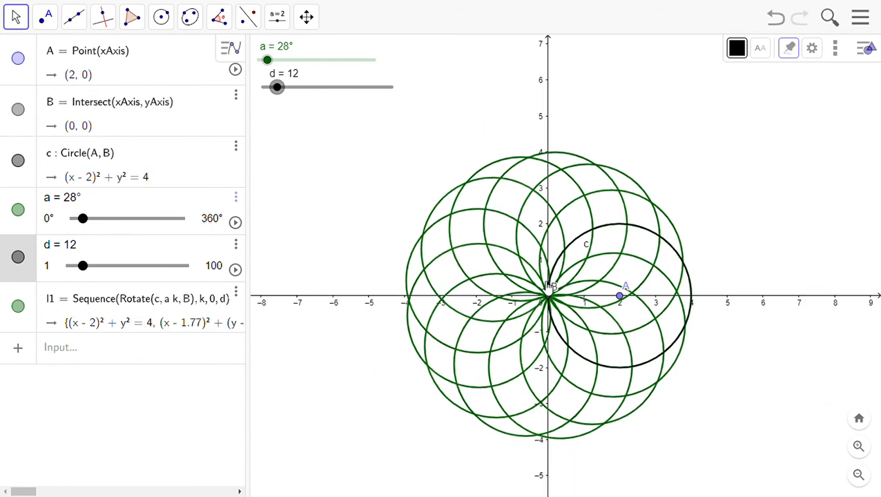
{"action": "scroll", "coordinate": [547, 285], "scroll_direction": "down", "scroll_amount": 1}
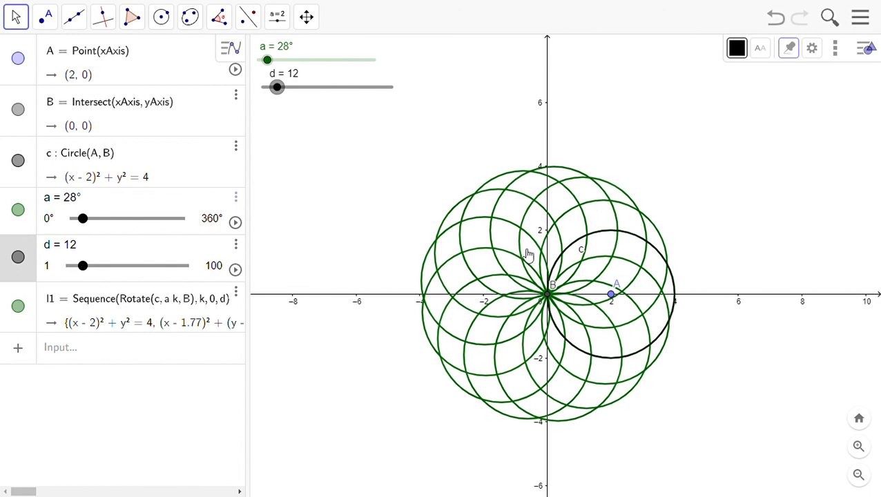
{"action": "left_click", "coordinate": [135, 16]}
{"action": "mouse_move", "coordinate": [161, 16]}
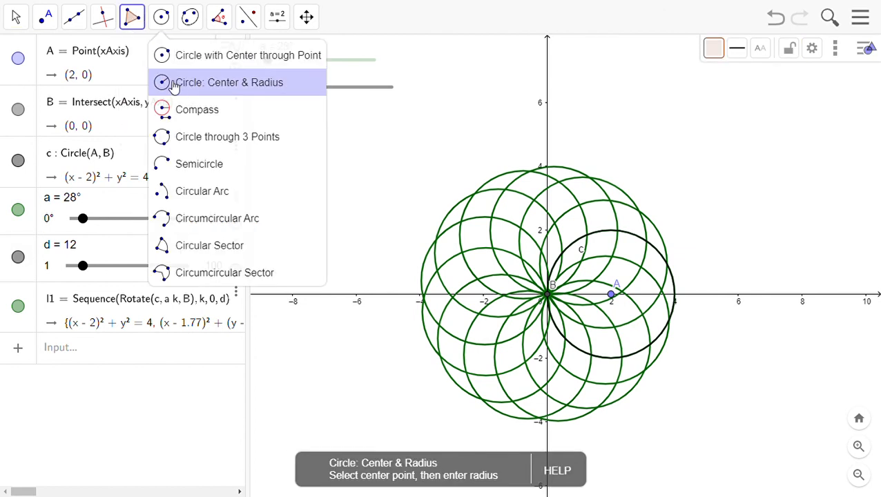
{"action": "mouse_move", "coordinate": [127, 23]}
{"action": "left_click", "coordinate": [142, 84]}
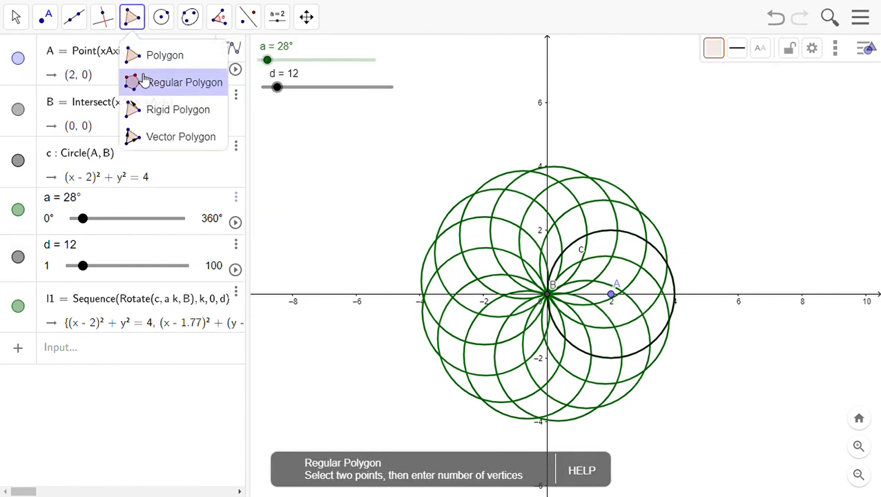
{"action": "left_click", "coordinate": [684, 280]}
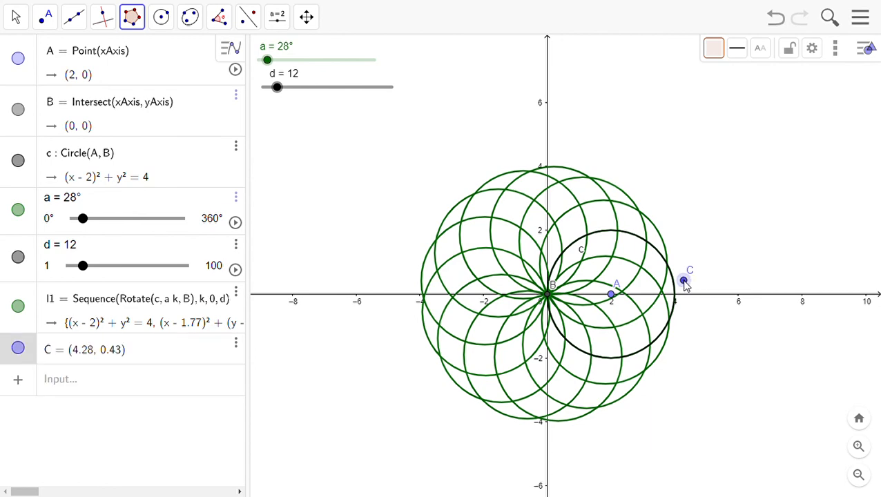
{"action": "left_click", "coordinate": [771, 279]}
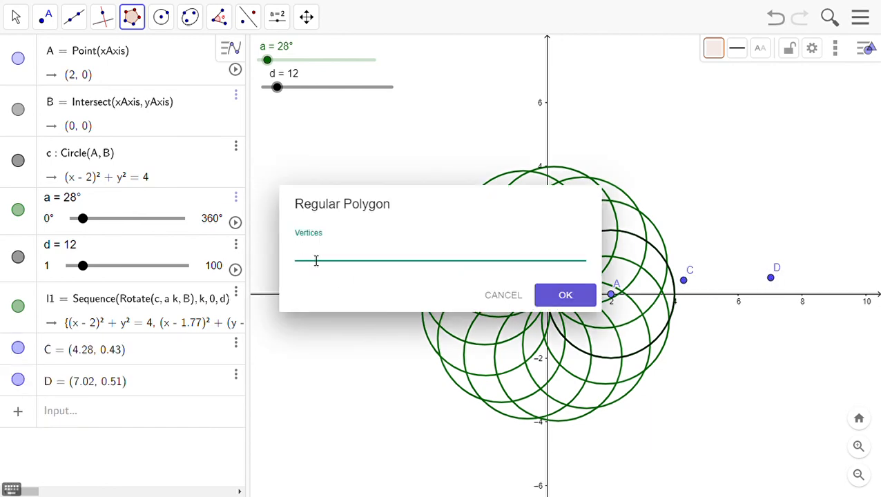
{"action": "key", "text": "Return"}
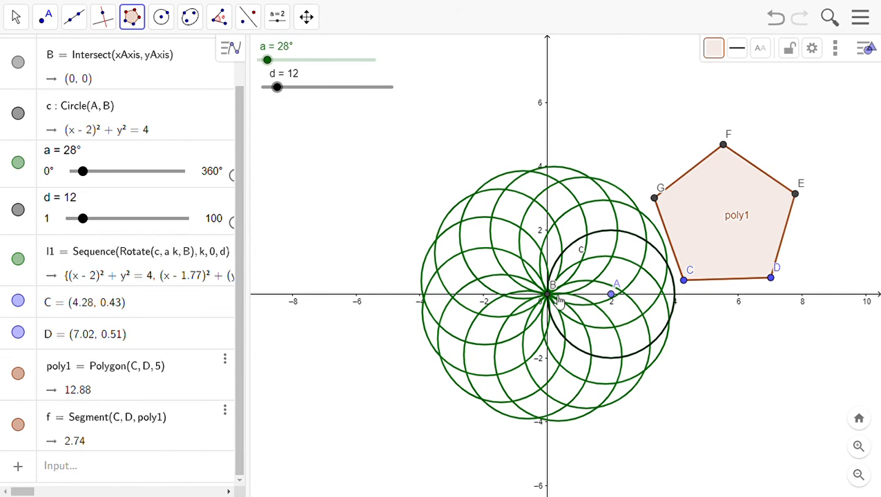
- Create rotated copies of the pentagon around B by entering sequence(rotate(poly1, a*k, B), k, 0, d)
{"action": "left_click", "coordinate": [86, 470]}
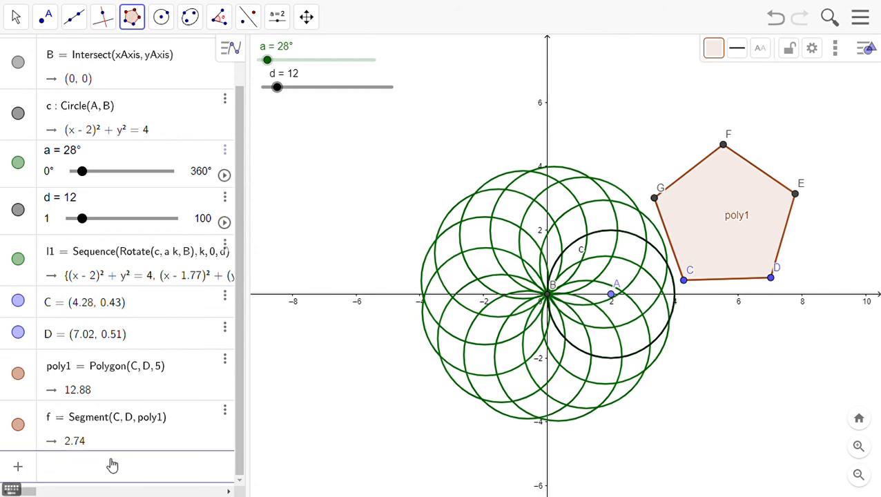
{"action": "type", "text": "sequenc"}
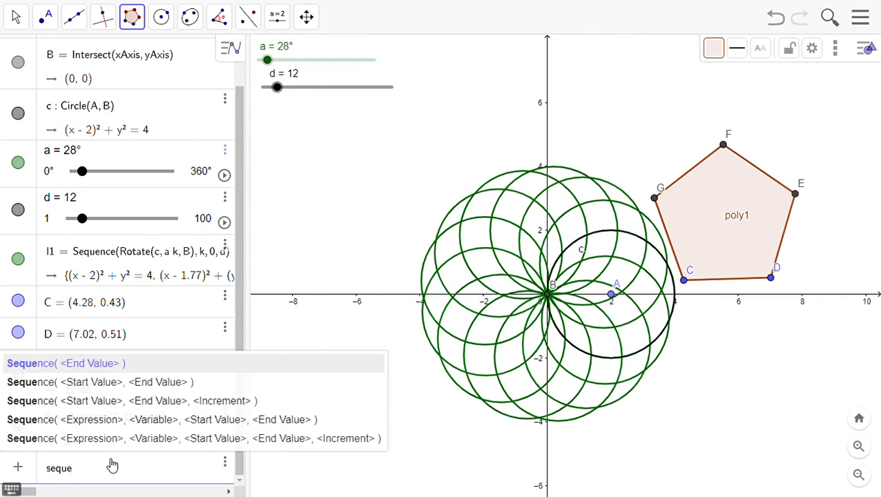
{"action": "key", "text": "BackSpace"}
{"action": "type", "text": "nc"}
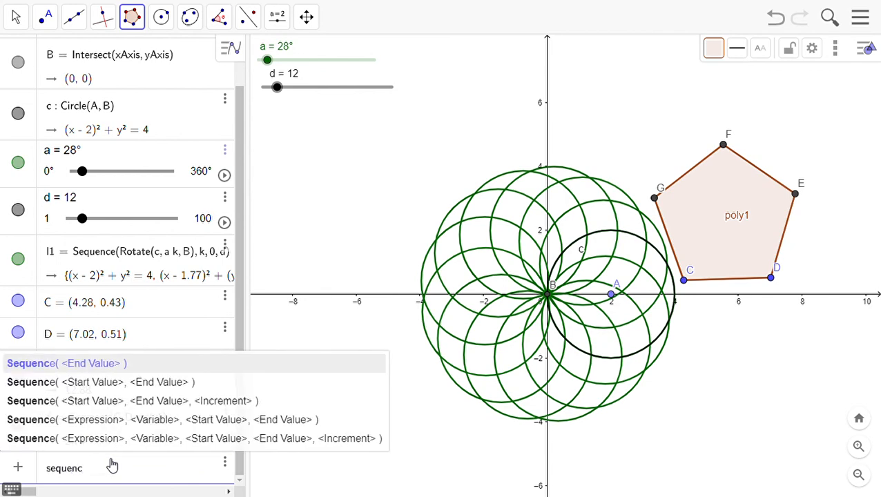
{"action": "type", "text": "e(rota"}
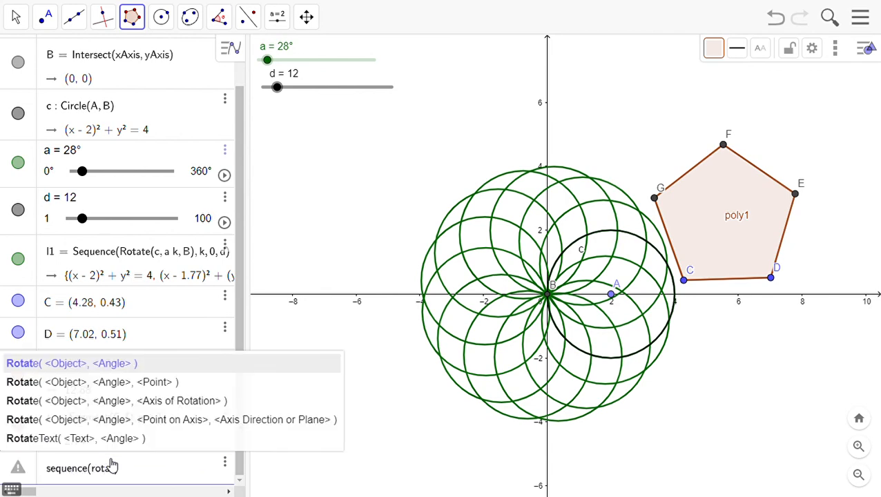
{"action": "type", "text": "(poly1"}
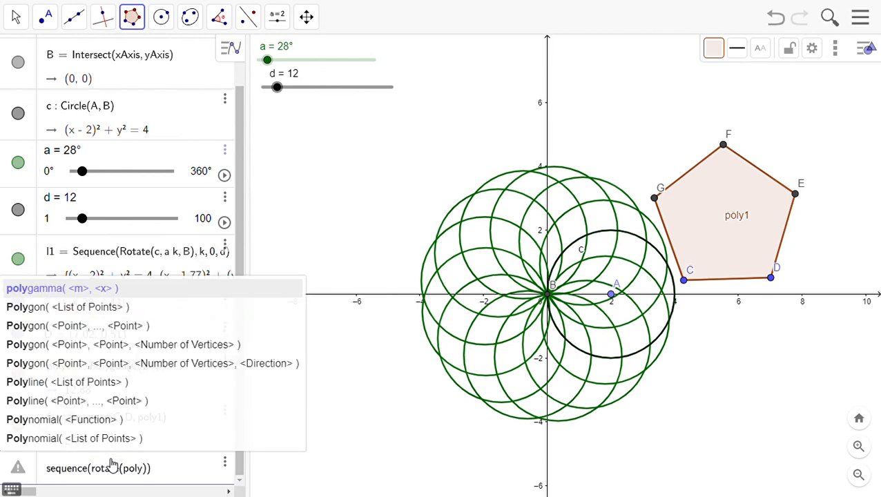
{"action": "type", "text": ","}
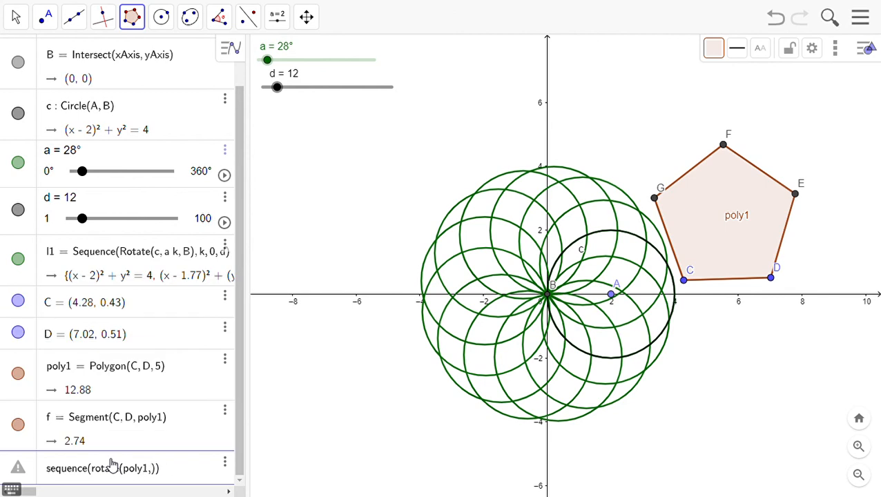
{"action": "type", "text": "a"}
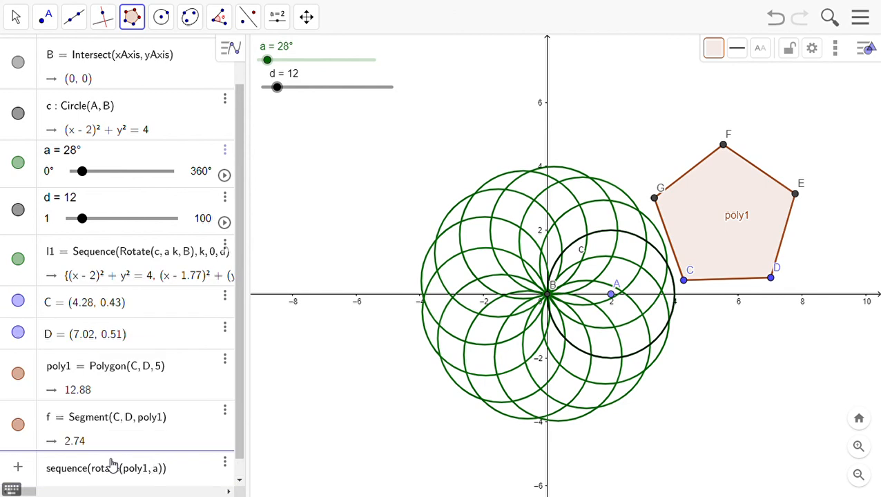
{"action": "type", "text": "*k"}
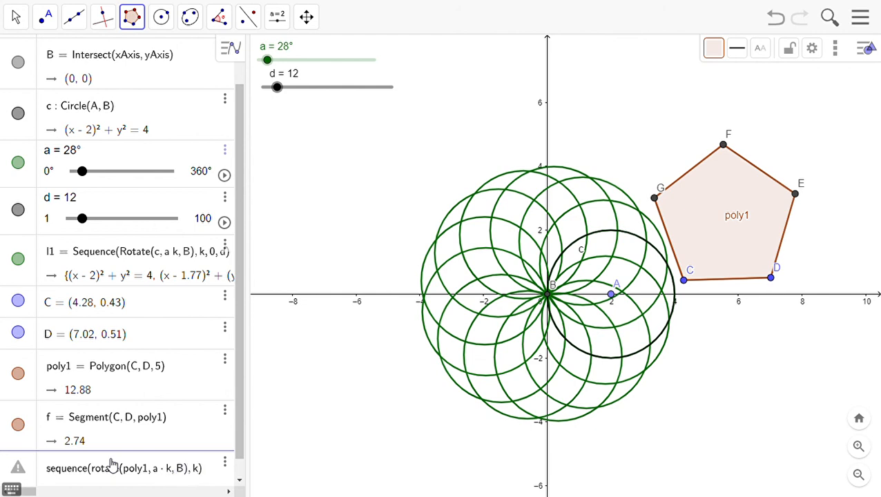
{"action": "type", "text": ", 0"}
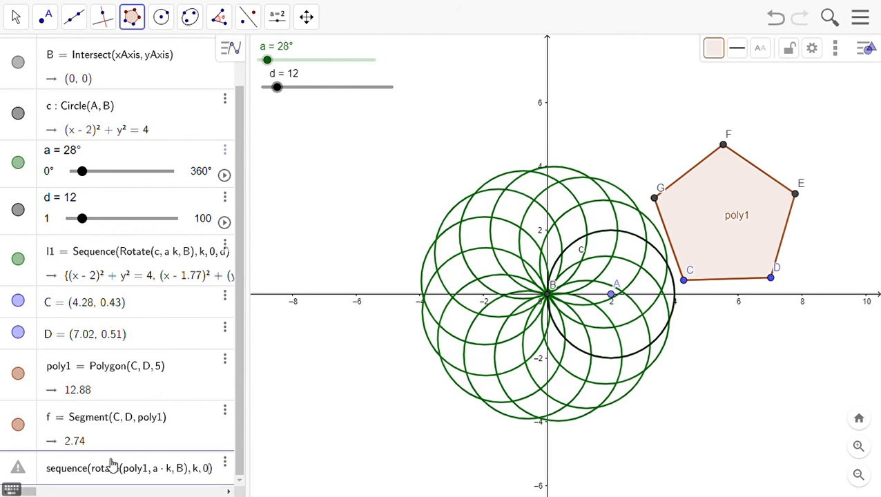
{"action": "type", "text": ", d"}
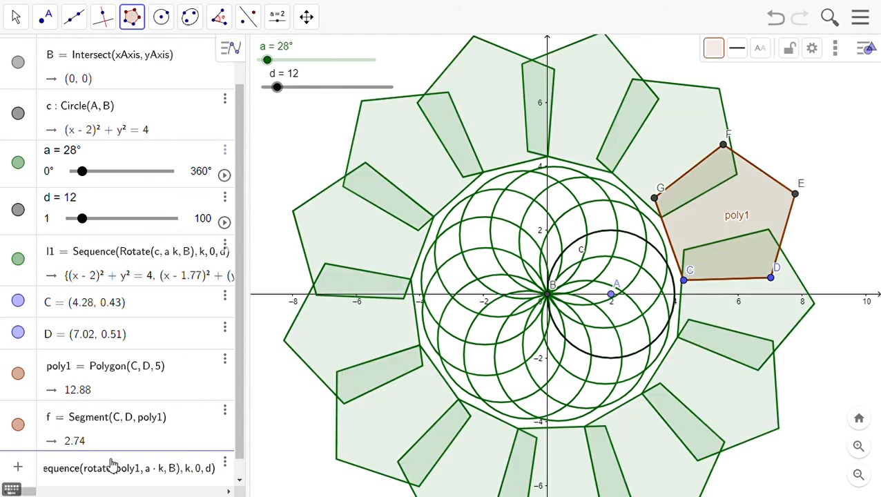
{"action": "key", "text": "Return"}
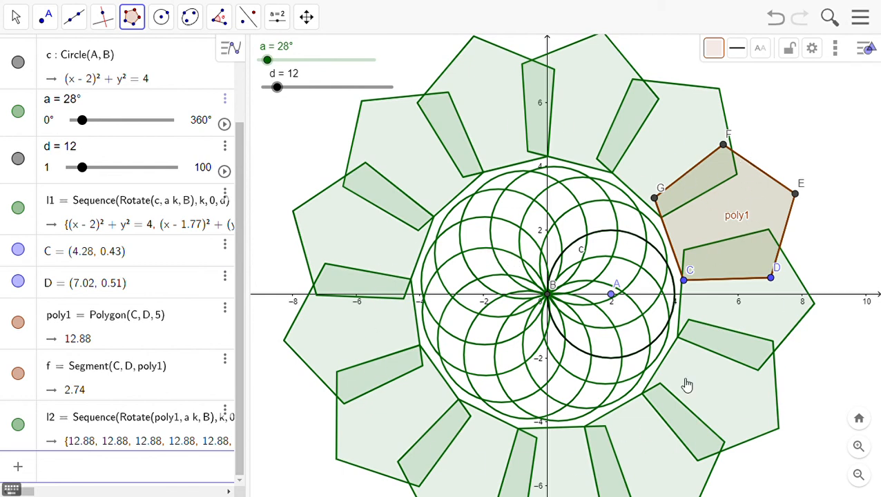
- Switch to the Move tool and set the coordinates of the pentagon's point C to (4.3, 0)
{"action": "scroll", "coordinate": [677, 235], "scroll_direction": "down", "scroll_amount": 3}
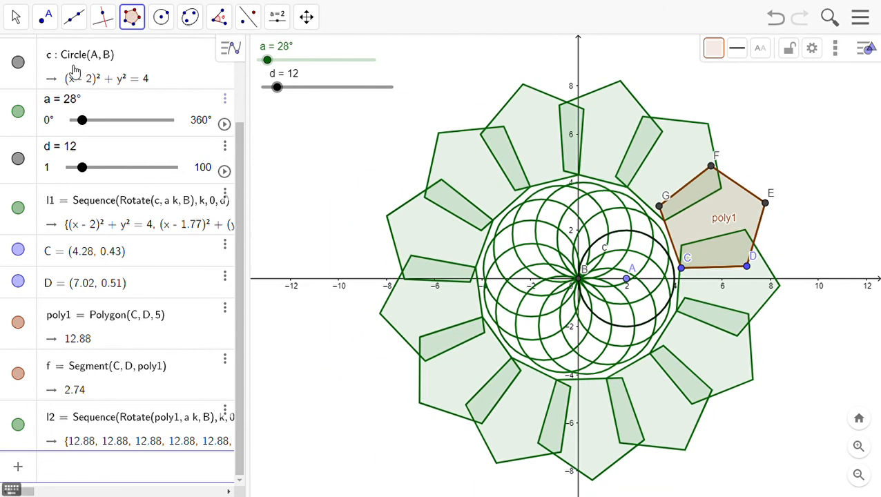
{"action": "left_click", "coordinate": [16, 17]}
{"action": "left_click_drag", "start_coordinate": [810, 333], "coordinate": [793, 335]}
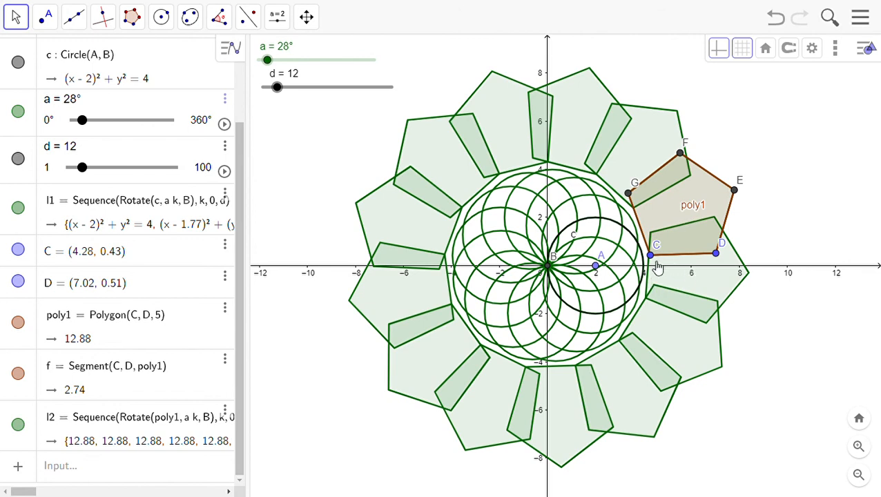
{"action": "left_click", "coordinate": [652, 257]}
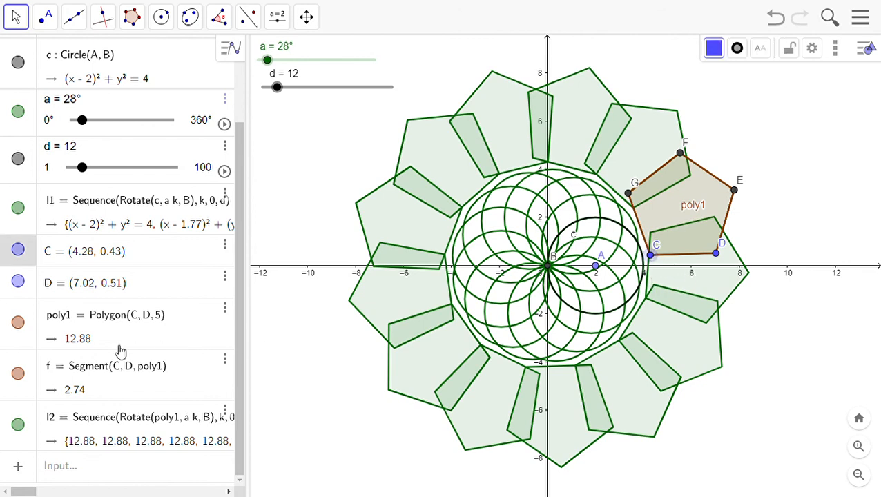
{"action": "scroll", "coordinate": [122, 359], "scroll_direction": "up", "scroll_amount": 2}
{"action": "scroll", "coordinate": [123, 363], "scroll_direction": "down", "scroll_amount": 1}
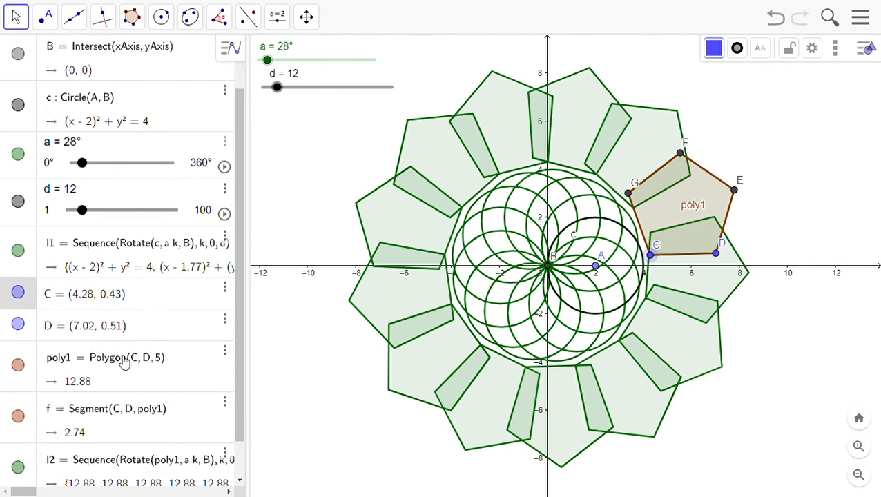
{"action": "left_click", "coordinate": [123, 294]}
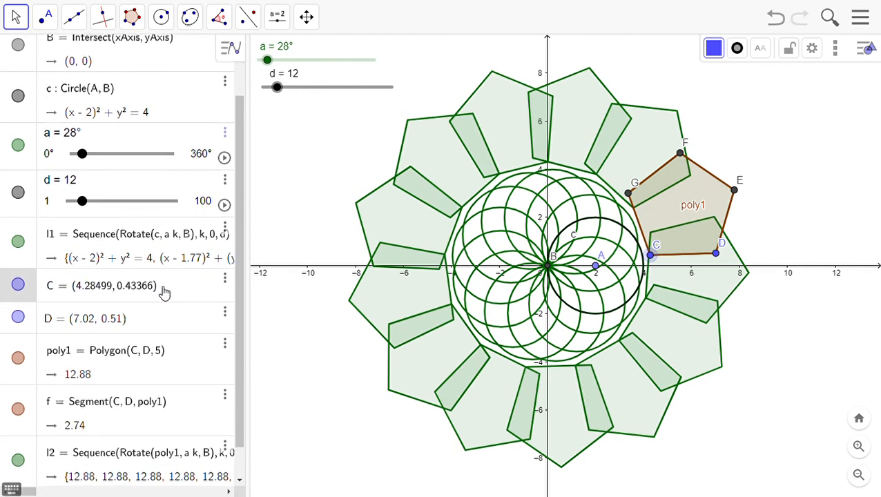
{"action": "key", "text": "BackSpace"}
{"action": "key", "text": "BackSpace"}
{"action": "key", "text": "BackSpace"}
{"action": "key", "text": "BackSpace"}
{"action": "key", "text": "BackSpace"}
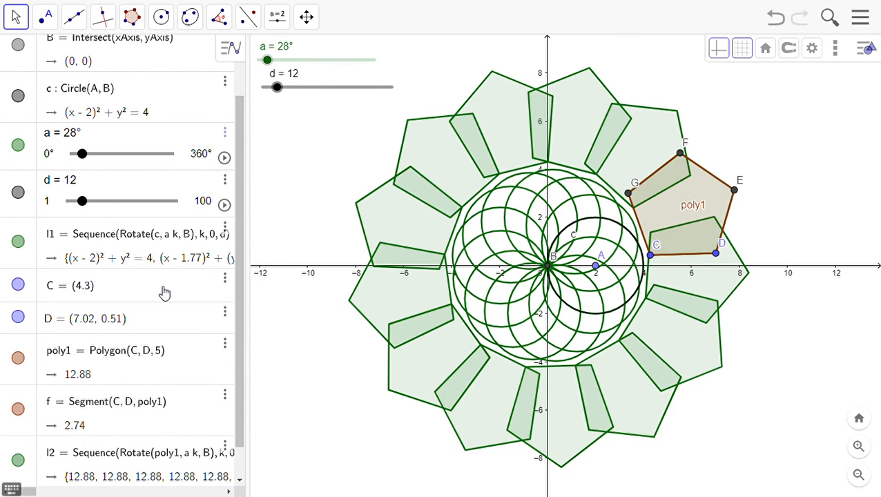
{"action": "type", "text": ",0"}
{"action": "key", "text": "Return"}
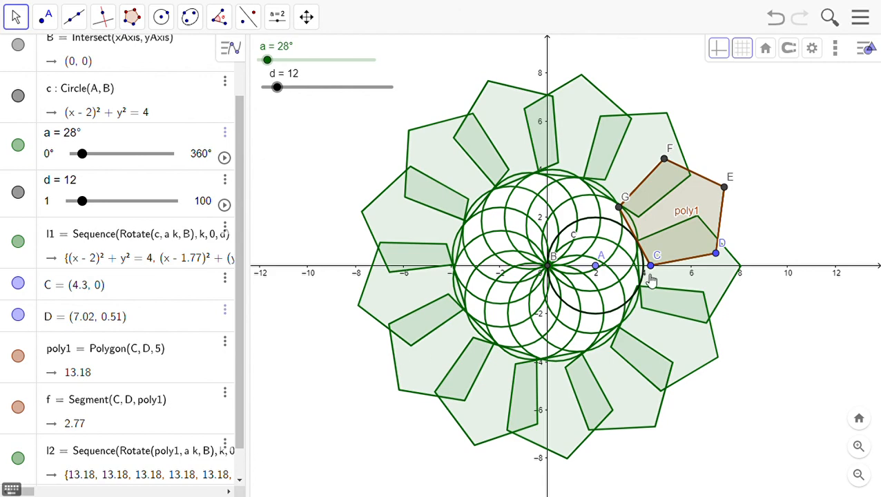
{"action": "scroll", "coordinate": [651, 265], "scroll_direction": "up", "scroll_amount": 5}
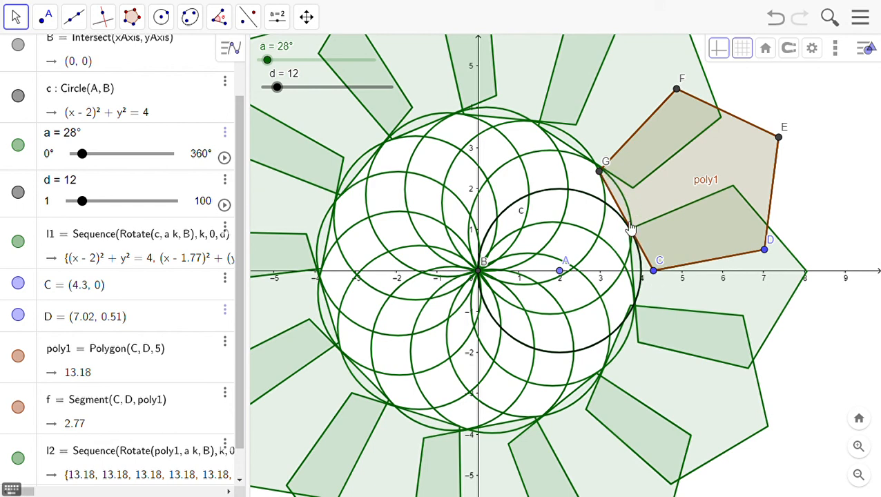
{"action": "left_click", "coordinate": [127, 321]}
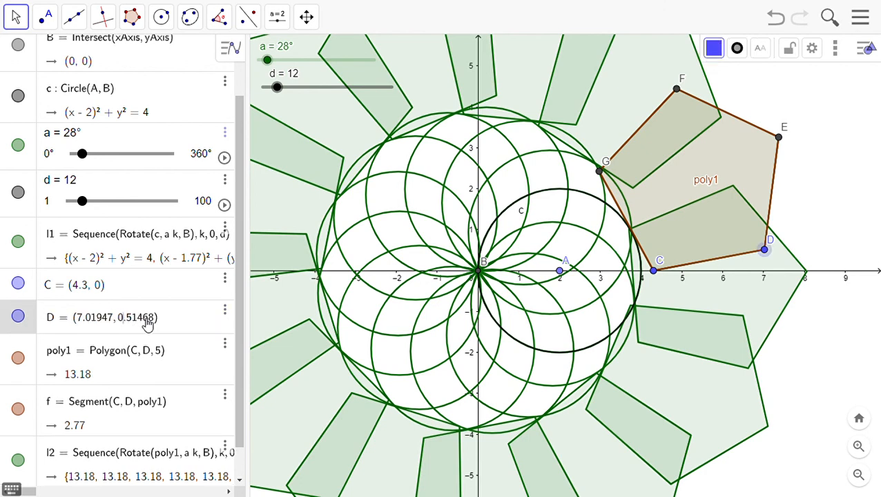
{"action": "key", "text": "BackSpace"}
{"action": "key", "text": "BackSpace"}
{"action": "key", "text": "BackSpace"}
{"action": "key", "text": "BackSpace"}
{"action": "key", "text": "BackSpace"}
{"action": "key", "text": "BackSpace"}
{"action": "key", "text": "BackSpace"}
{"action": "key", "text": "BackSpace"}
{"action": "key", "text": "BackSpace"}
{"action": "key", "text": "BackSpace"}
{"action": "key", "text": "BackSpace"}
{"action": "key", "text": "BackSpace"}
{"action": "key", "text": "BackSpace"}
{"action": "key", "text": "BackSpace"}
{"action": "key", "text": "BackSpace"}
{"action": "key", "text": "BackSpace"}
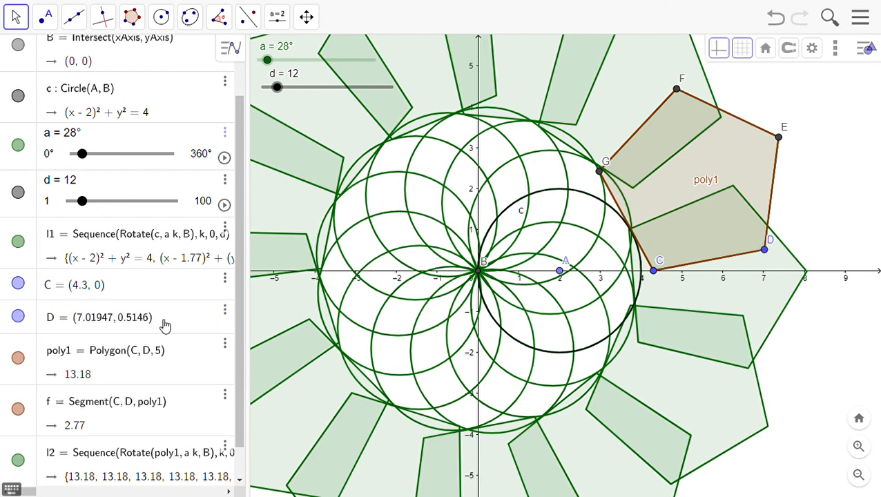
{"action": "key", "text": "BackSpace"}
{"action": "key", "text": "BackSpace"}
{"action": "key", "text": "BackSpace"}
{"action": "key", "text": "BackSpace"}
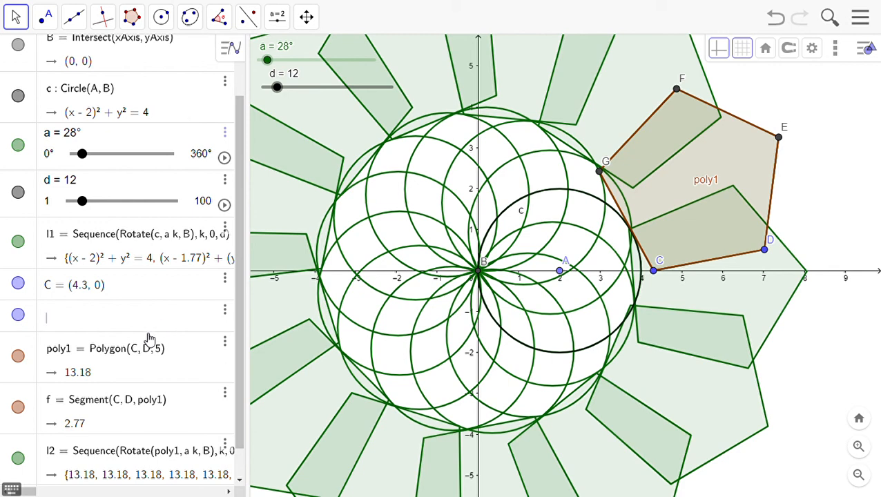
{"action": "left_click", "coordinate": [172, 369]}
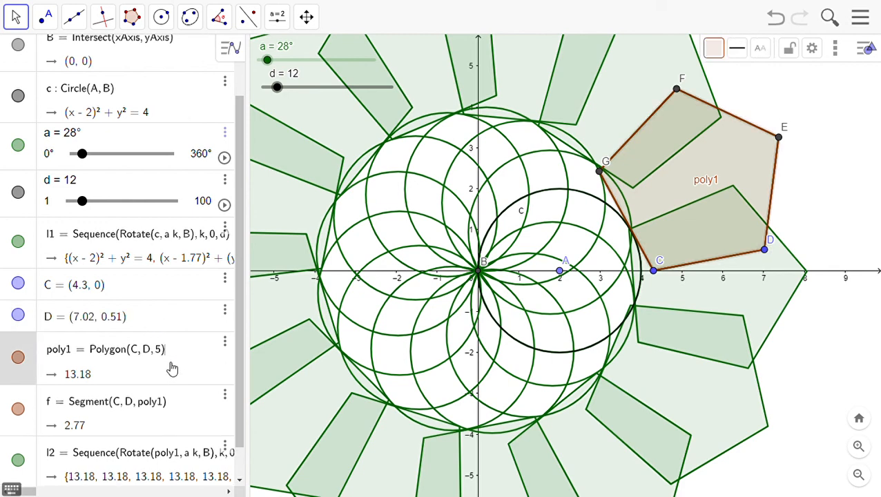
- Set the coordinates of the pentagon's point D to (7.3, 0.1)
{"action": "left_click", "coordinate": [124, 320]}
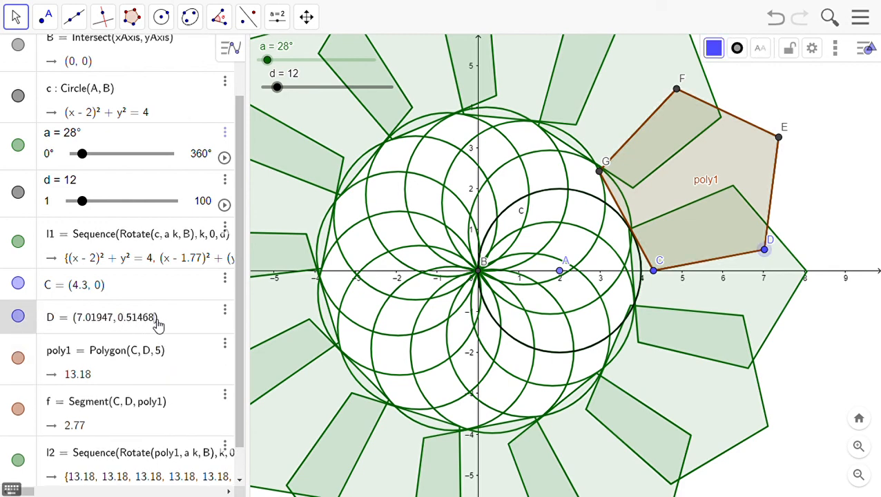
{"action": "key", "text": "BackSpace"}
{"action": "key", "text": "BackSpace"}
{"action": "key", "text": "BackSpace"}
{"action": "key", "text": "BackSpace"}
{"action": "key", "text": "BackSpace"}
{"action": "key", "text": "BackSpace"}
{"action": "key", "text": "BackSpace"}
{"action": "key", "text": "BackSpace"}
{"action": "key", "text": "BackSpace"}
{"action": "key", "text": "BackSpace"}
{"action": "key", "text": "BackSpace"}
{"action": "key", "text": "BackSpace"}
{"action": "key", "text": "BackSpace"}
{"action": "key", "text": "BackSpace"}
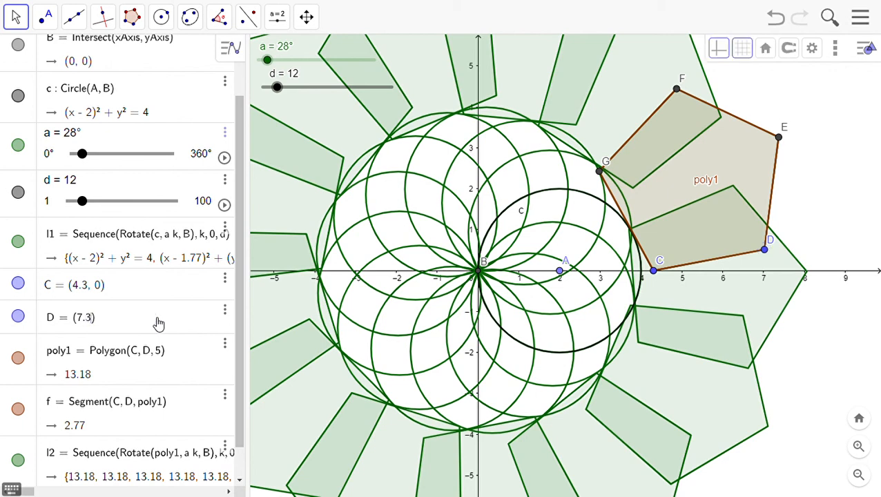
{"action": "type", "text": "3,0.1"}
{"action": "key", "text": "Return"}
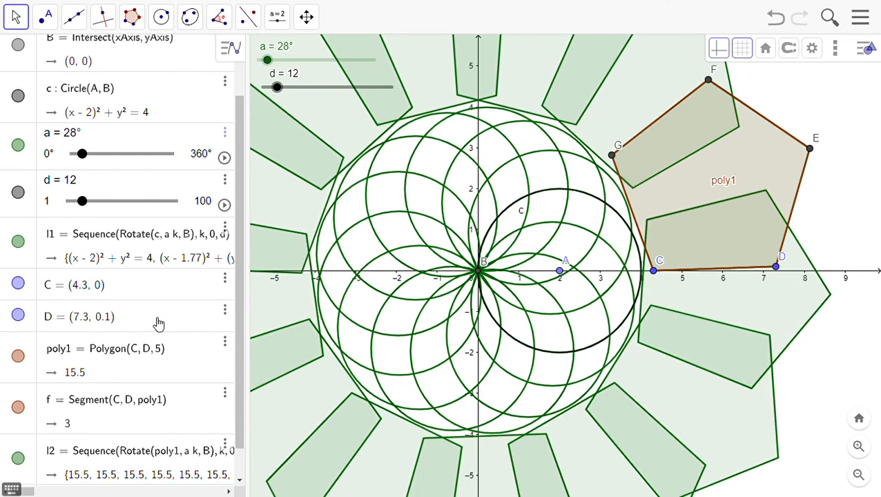
{"action": "scroll", "coordinate": [203, 238], "scroll_direction": "down", "scroll_amount": 1}
{"action": "scroll", "coordinate": [283, 286], "scroll_direction": "down", "scroll_amount": 1}
{"action": "scroll", "coordinate": [838, 359], "scroll_direction": "down", "scroll_amount": 1}
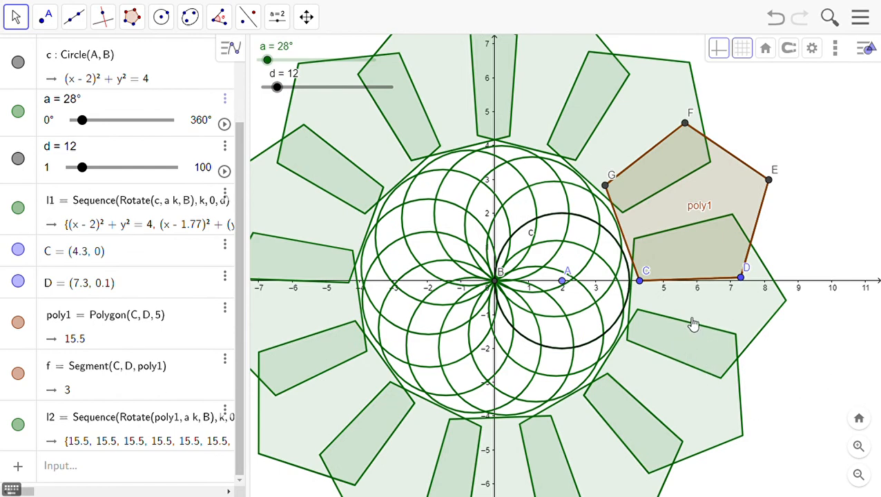
- Construct a regular polygon with 4 vertices outside the pentagon ring, its base running from about (8.61, 0.63) to (12.45, 0.63)
{"action": "scroll", "coordinate": [719, 305], "scroll_direction": "down", "scroll_amount": 2}
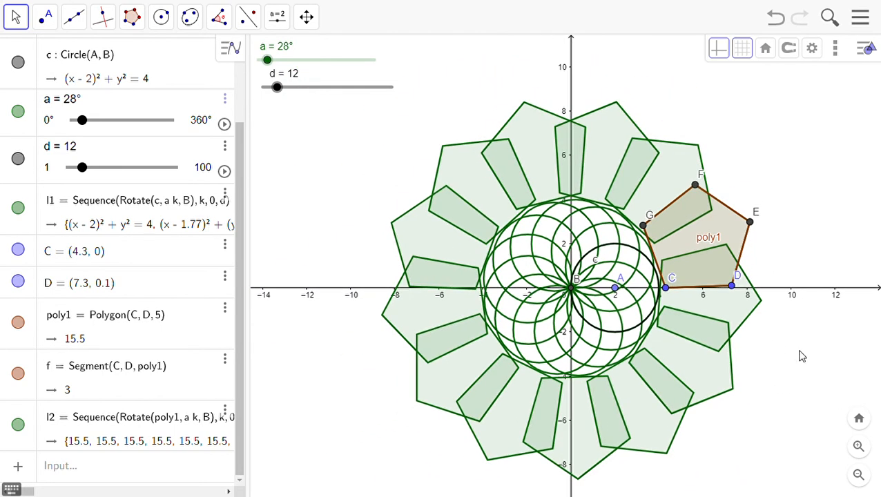
{"action": "scroll", "coordinate": [790, 345], "scroll_direction": "down", "scroll_amount": 1}
{"action": "left_click_drag", "start_coordinate": [780, 336], "coordinate": [775, 330]}
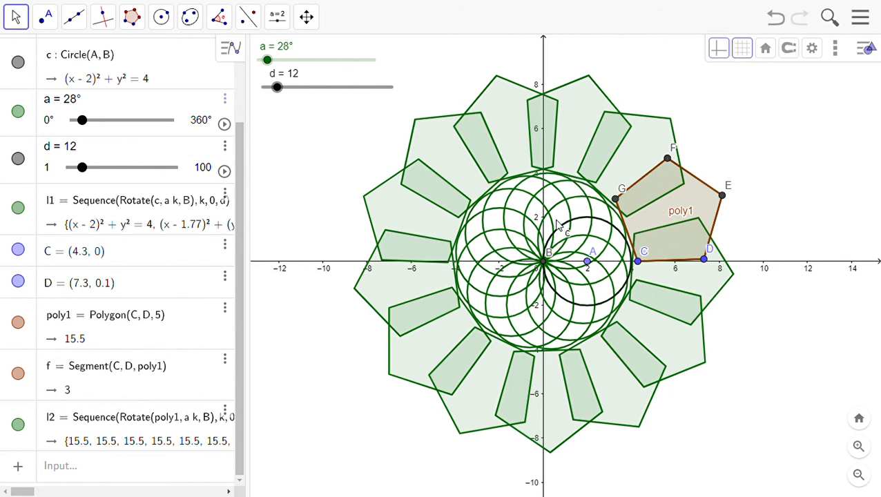
{"action": "left_click", "coordinate": [602, 146]}
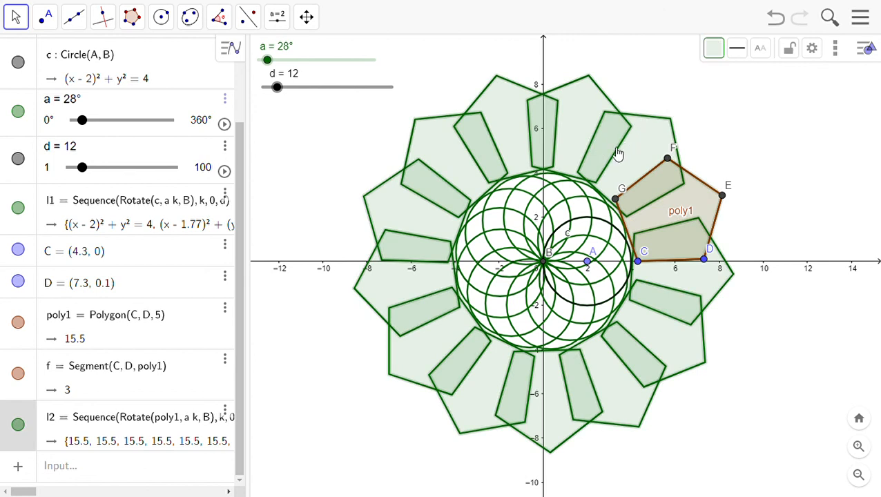
{"action": "left_click", "coordinate": [736, 161]}
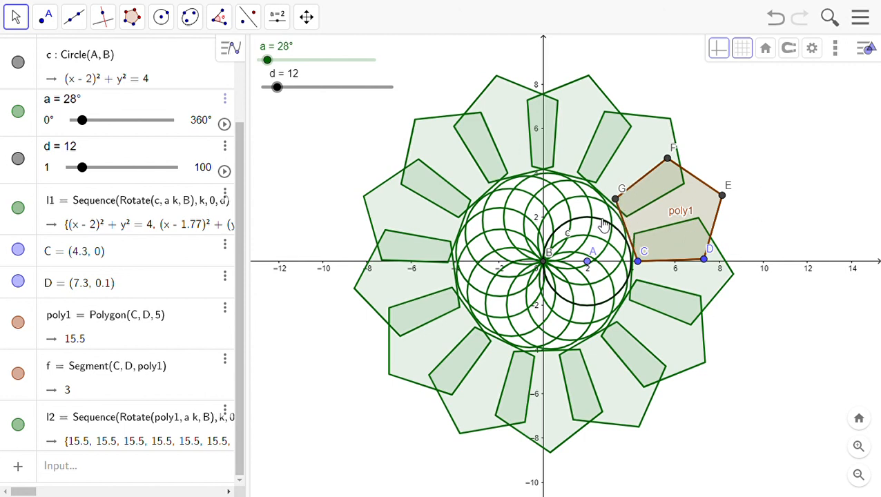
{"action": "left_click", "coordinate": [133, 19]}
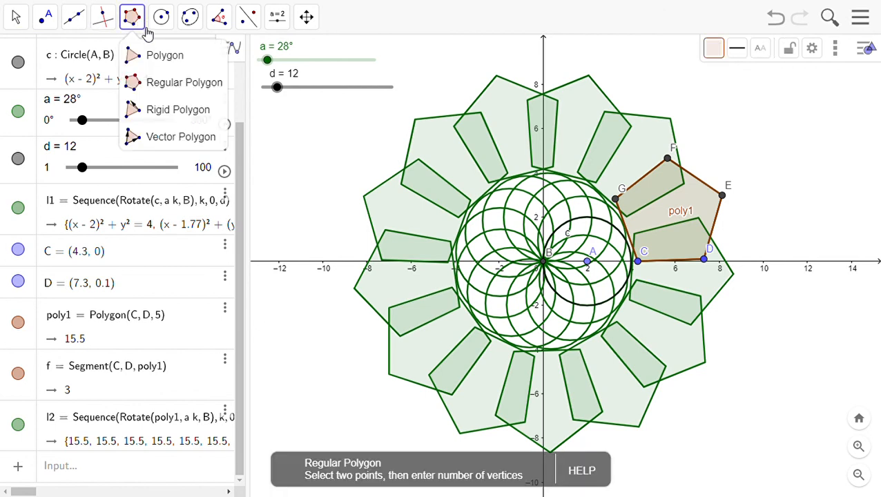
{"action": "left_click", "coordinate": [169, 83]}
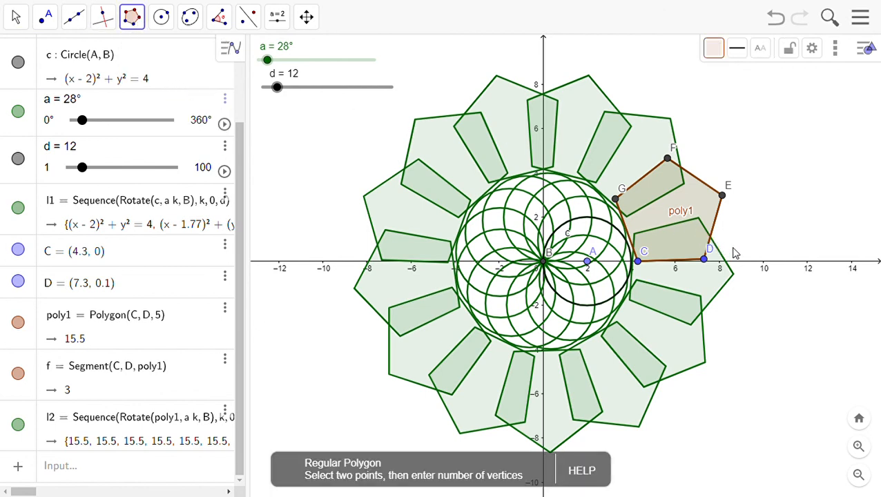
{"action": "left_click", "coordinate": [733, 249]}
{"action": "left_click", "coordinate": [817, 247]}
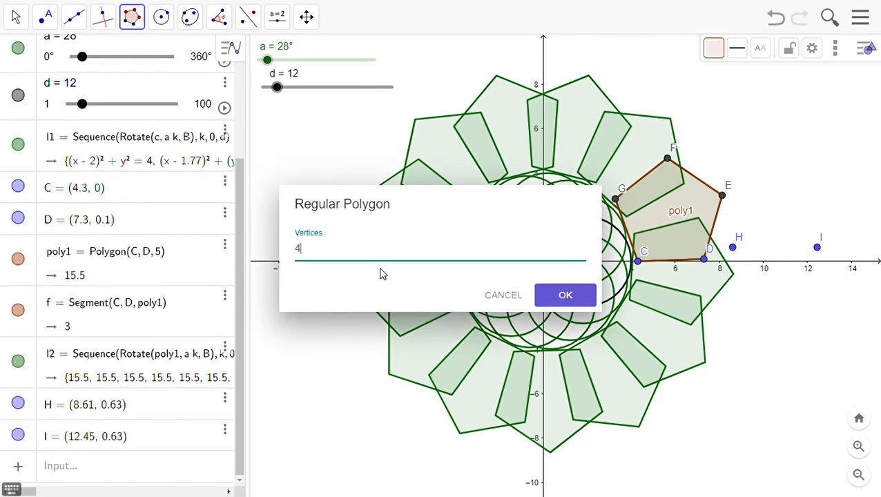
{"action": "key", "text": "Return"}
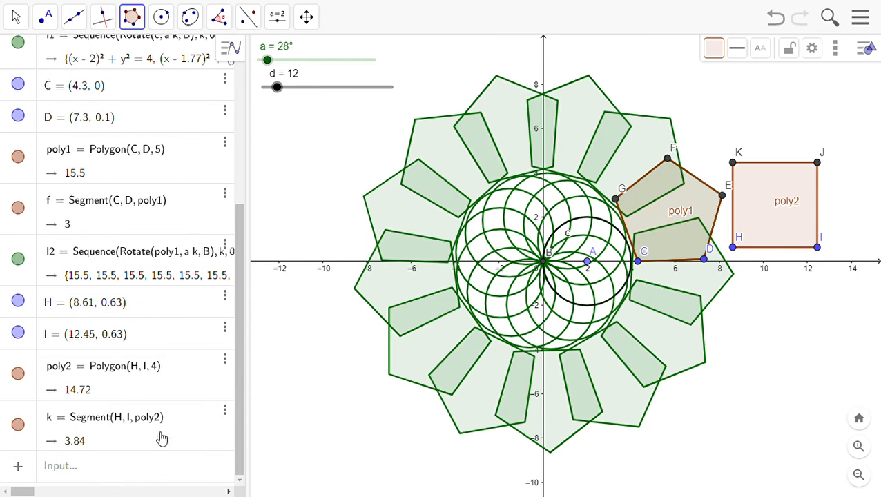
- Try to create rotated copies of the square around B by entering sequence(rotate(poly2, a*k, B, k, 0, 80))
{"action": "left_click", "coordinate": [150, 471]}
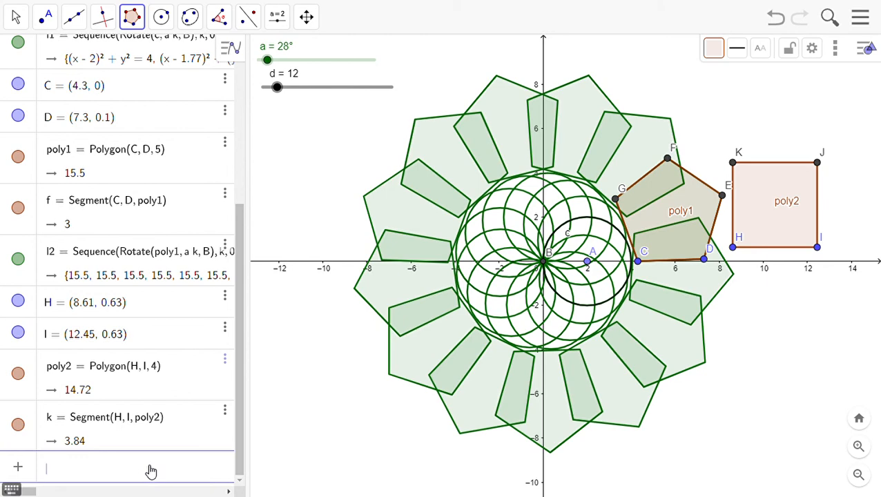
{"action": "type", "text": "sequence"}
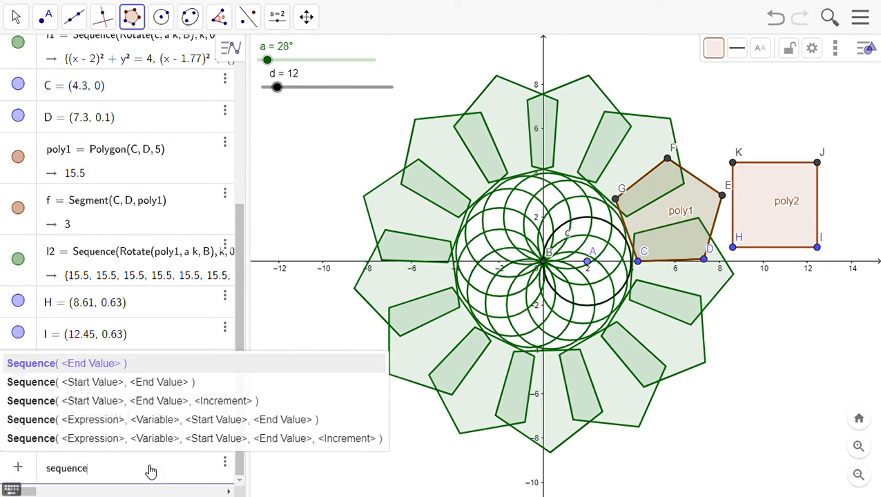
{"action": "type", "text": "(rotatea"}
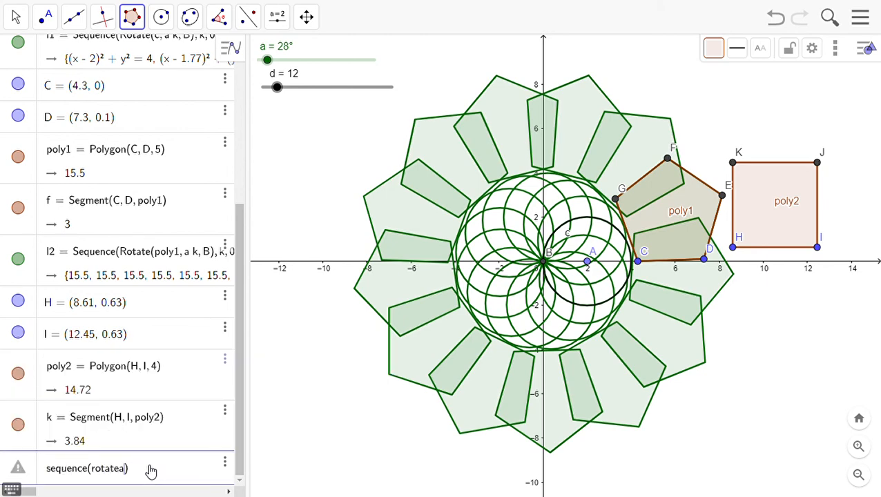
{"action": "key", "text": "BackSpace"}
{"action": "type", "text": "(poly"}
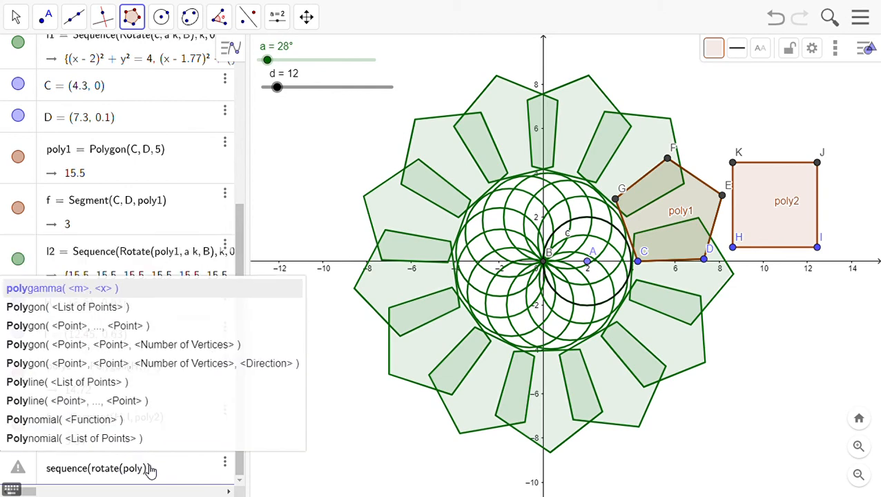
{"action": "type", "text": "2"}
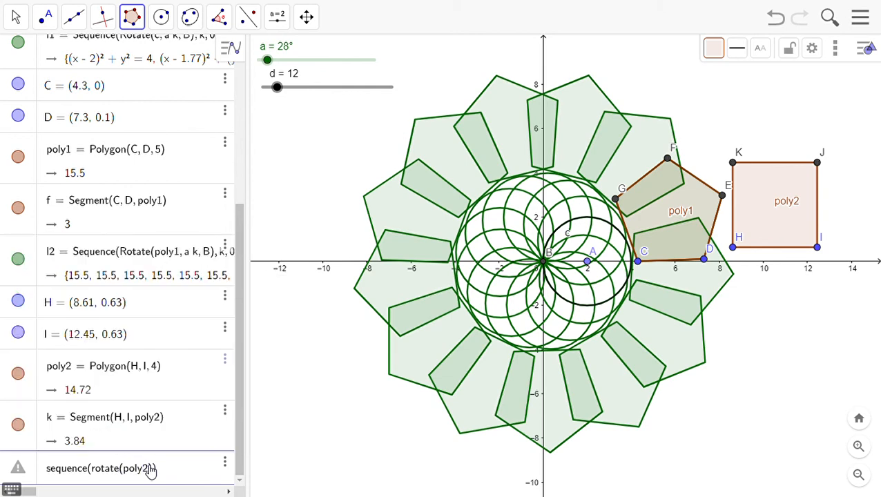
{"action": "type", "text": ","}
{"action": "type", "text": "*k,"}
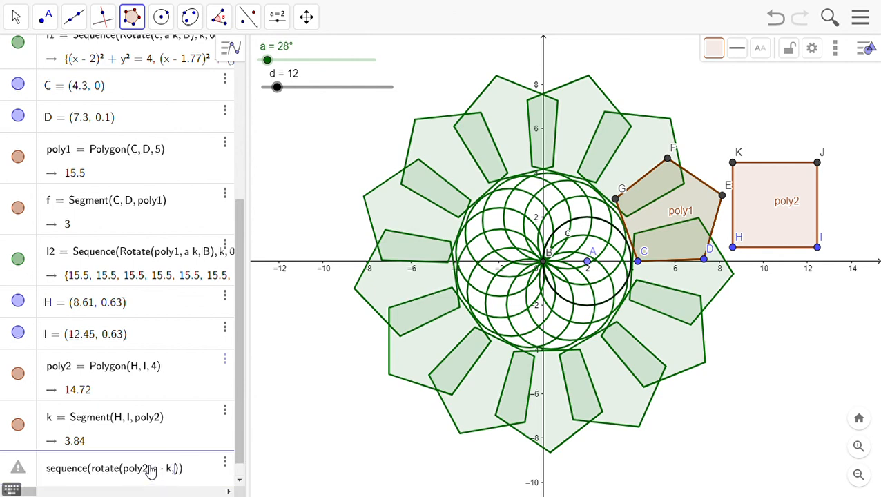
{"action": "type", "text": "PB"}
{"action": "key", "text": "BackSpace"}
{"action": "key", "text": "BackSpace"}
{"action": "type", "text": "B, k, 0"}
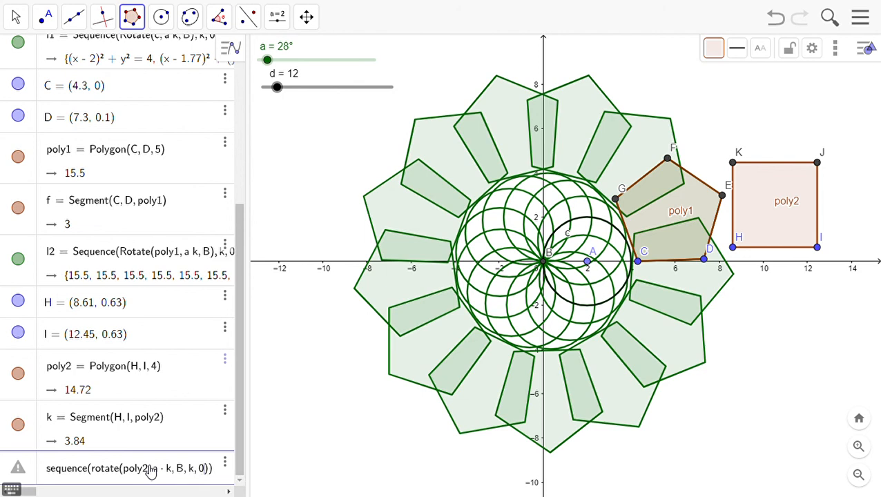
{"action": "type", "text": ", "}
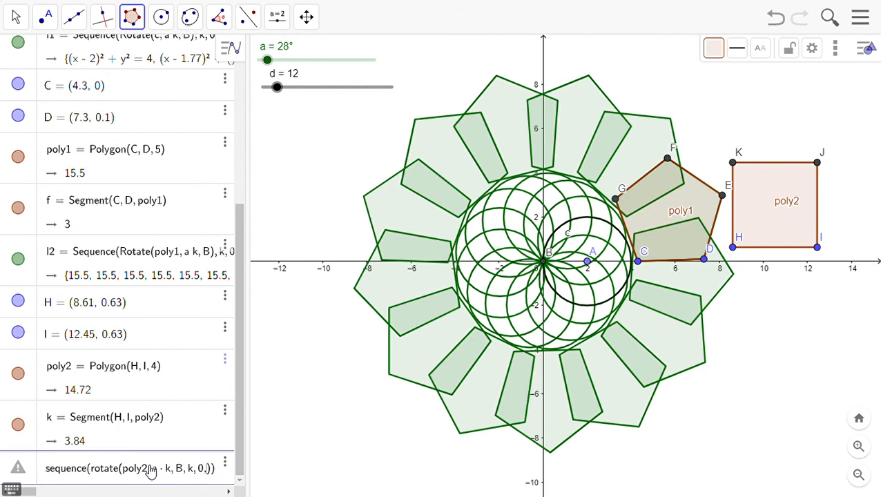
{"action": "type", "text": "2"}
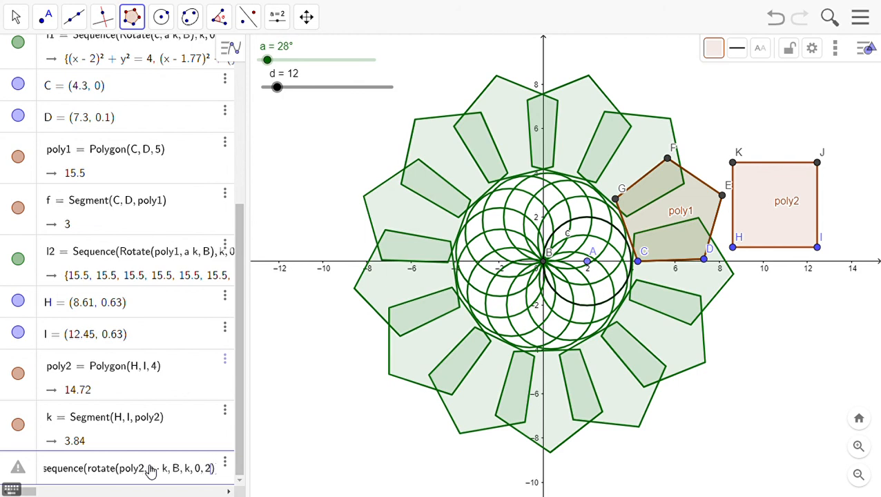
{"action": "key", "text": "BackSpace"}
{"action": "type", "text": "80"}
{"action": "key", "text": "Return"}
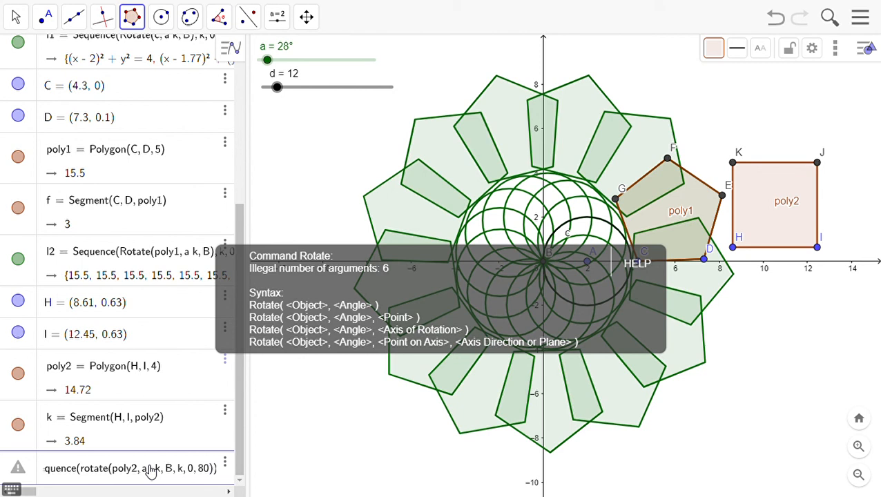
- Close the Rotate parenthesis after B so the command reads sequence(rotate(poly2, a*k, B), k, 0, 80), and submit it
{"action": "left_click", "coordinate": [187, 472]}
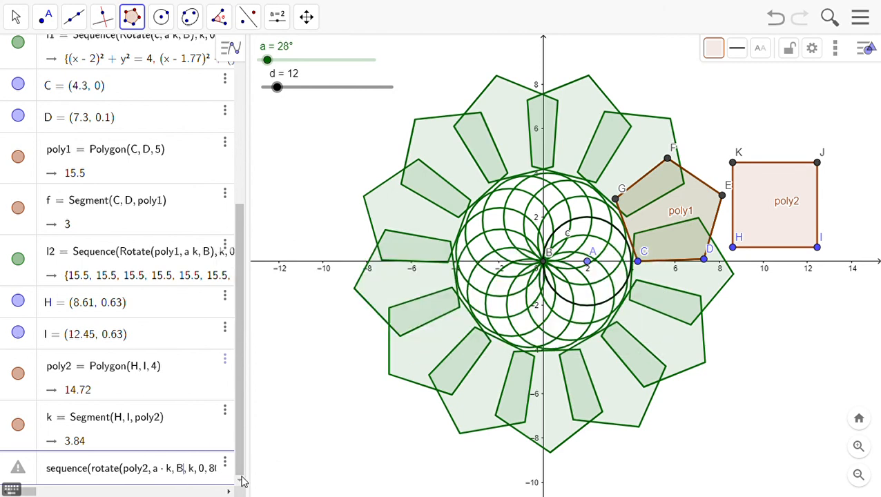
{"action": "type", "text": ")"}
{"action": "key", "text": "Return"}
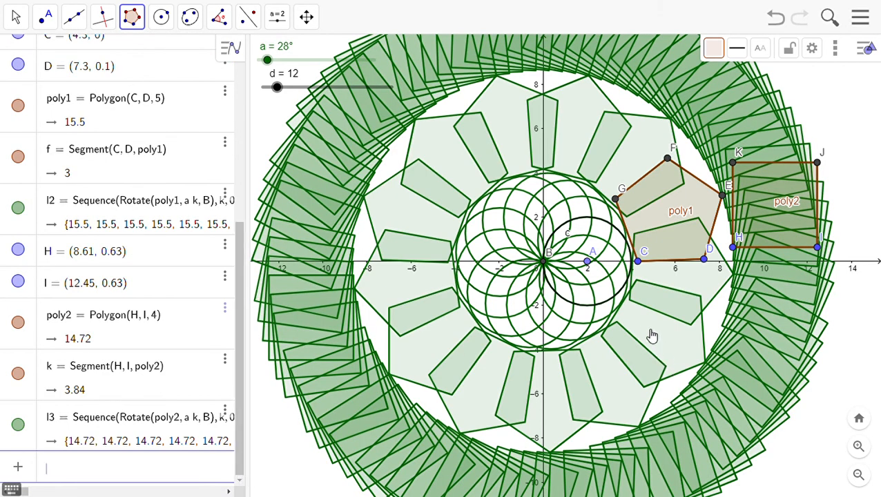
- Set the end value of the square's Sequence command to 89
{"action": "scroll", "coordinate": [653, 334], "scroll_direction": "down", "scroll_amount": 3}
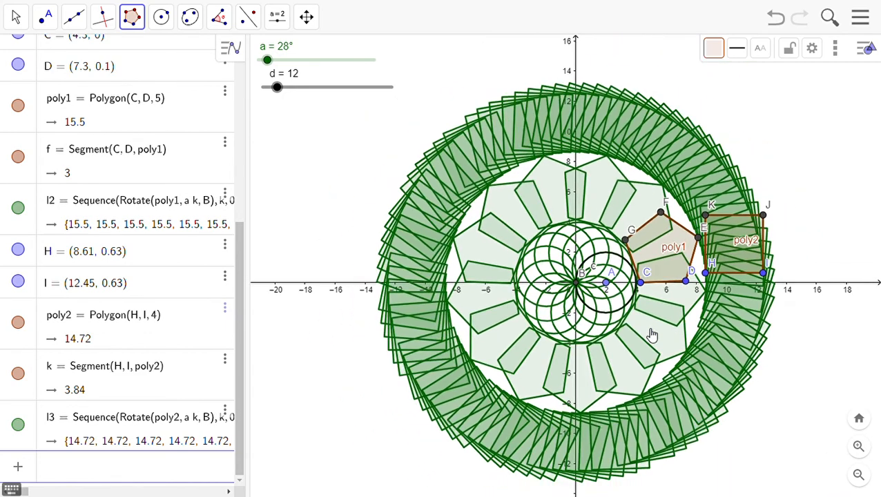
{"action": "left_click", "coordinate": [215, 429]}
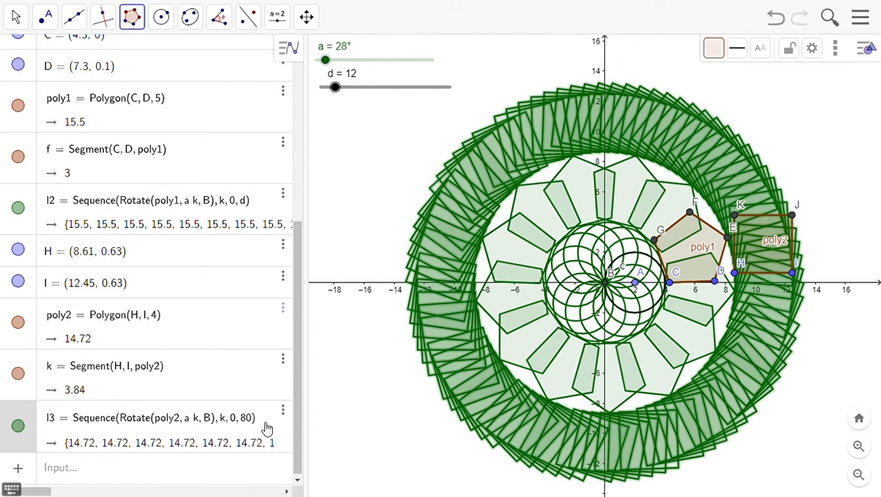
{"action": "key", "text": "BackSpace"}
{"action": "type", "text": "9"}
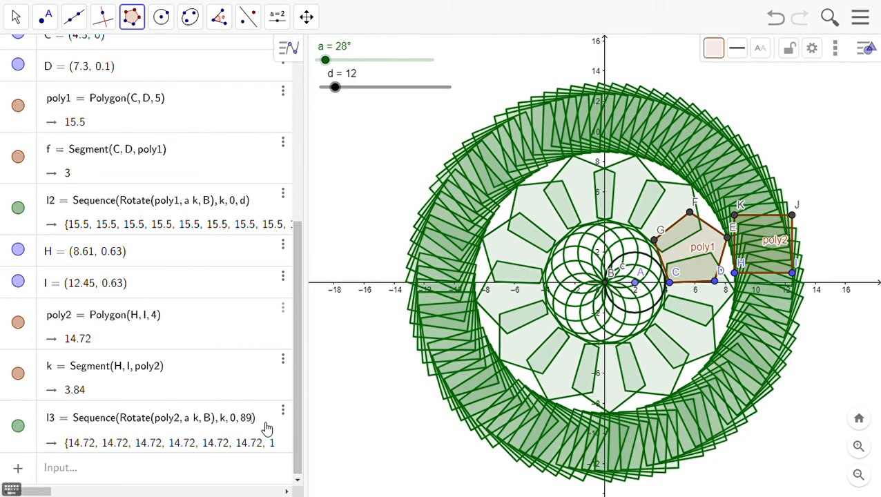
{"action": "key", "text": "Return"}
{"action": "scroll", "coordinate": [517, 429], "scroll_direction": "down", "scroll_amount": 2}
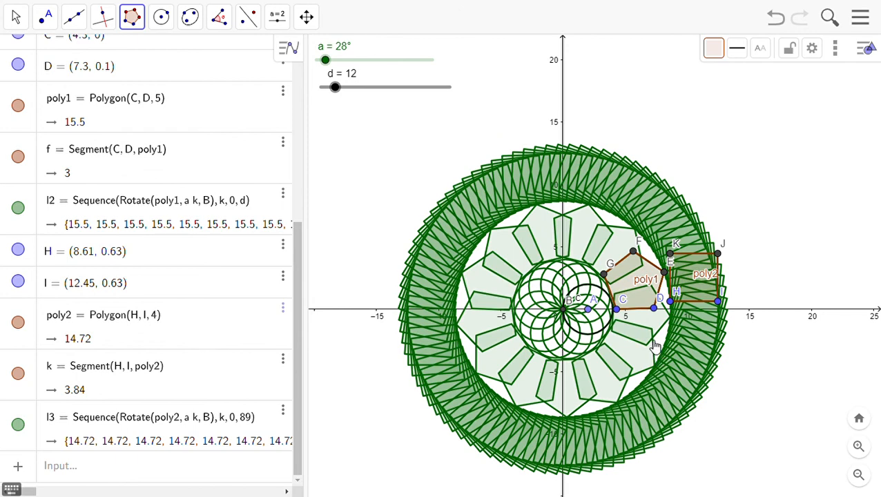
{"action": "scroll", "coordinate": [653, 298], "scroll_direction": "down", "scroll_amount": 1}
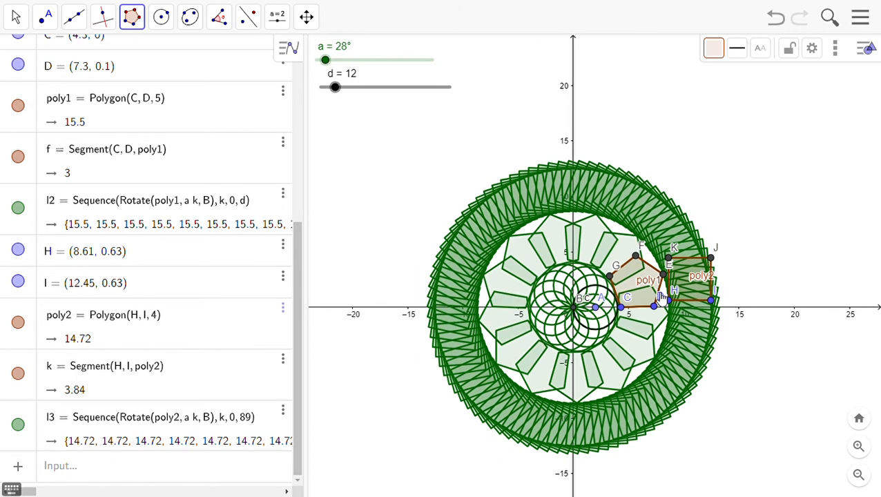
{"action": "scroll", "coordinate": [651, 297], "scroll_direction": "up", "scroll_amount": 1}
{"action": "scroll", "coordinate": [653, 298], "scroll_direction": "up", "scroll_amount": 1}
{"action": "left_click", "coordinate": [780, 266]}
{"action": "left_click", "coordinate": [826, 247]}
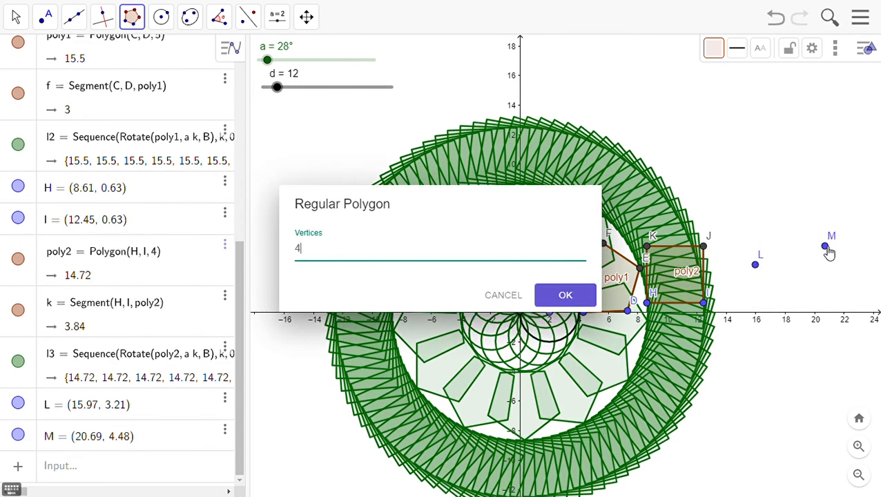
{"action": "left_click", "coordinate": [492, 297]}
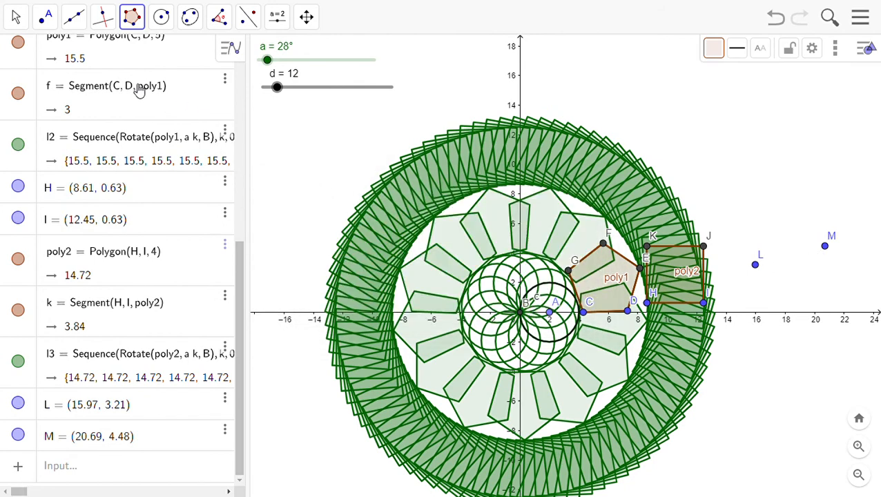
- Switch to the Move tool and delete the stray points L and M outside the square ring
{"action": "left_click", "coordinate": [45, 21]}
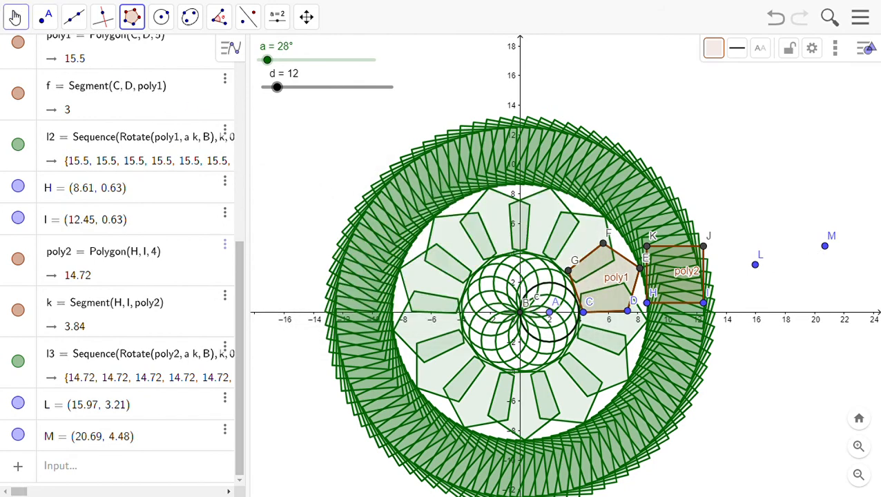
{"action": "left_click", "coordinate": [757, 265]}
{"action": "key", "text": "Delete"}
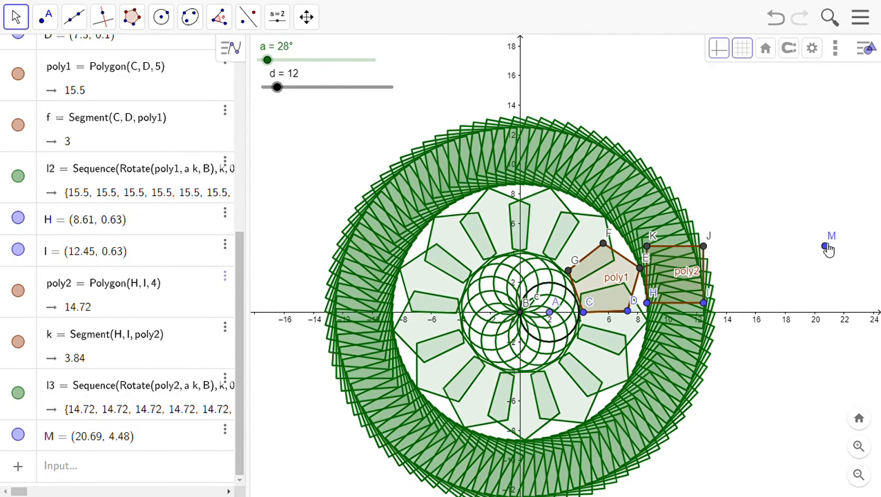
{"action": "left_click", "coordinate": [826, 247]}
{"action": "key", "text": "Delete"}
- Draw a circle by center and point outside the square ring, centered at about (17.81, 0.84) and passing through about (13.35, 0.96)
{"action": "scroll", "coordinate": [677, 274], "scroll_direction": "down", "scroll_amount": 2}
{"action": "left_click_drag", "start_coordinate": [752, 253], "coordinate": [763, 231]}
{"action": "scroll", "coordinate": [822, 220], "scroll_direction": "up", "scroll_amount": 3}
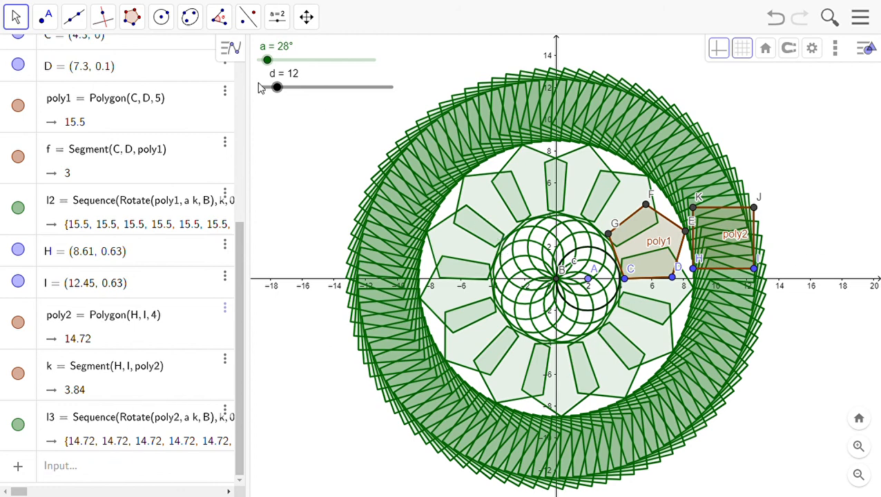
{"action": "left_click", "coordinate": [158, 19]}
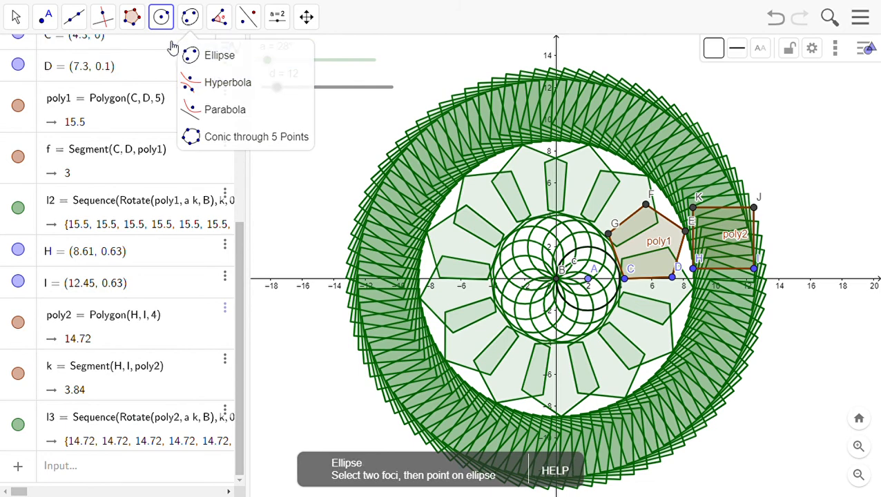
{"action": "mouse_move", "coordinate": [149, 22]}
{"action": "left_click", "coordinate": [169, 55]}
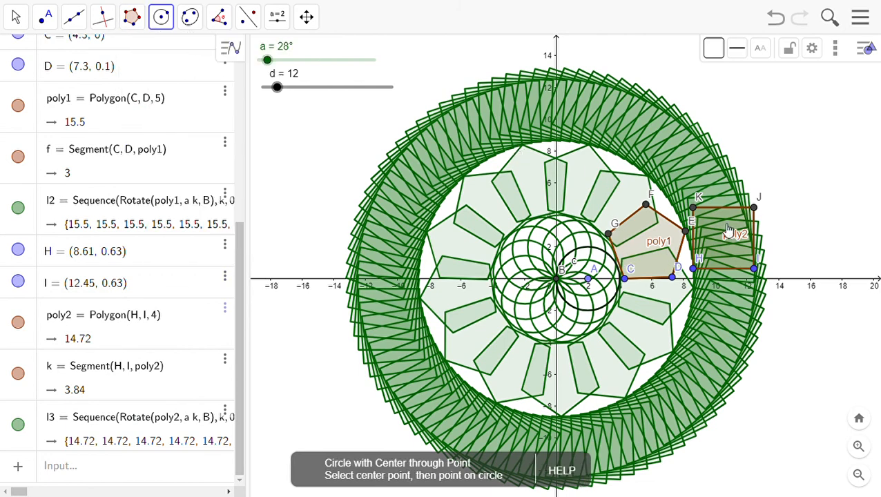
{"action": "left_click", "coordinate": [839, 265]}
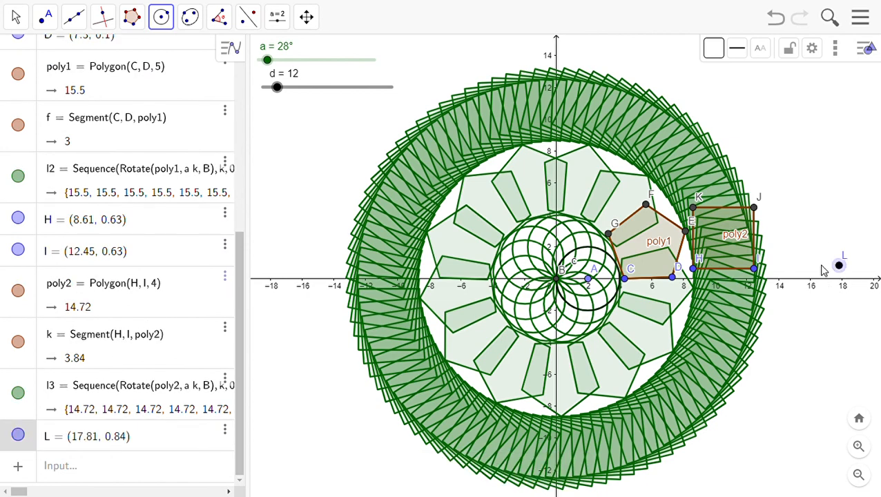
{"action": "left_click", "coordinate": [768, 264]}
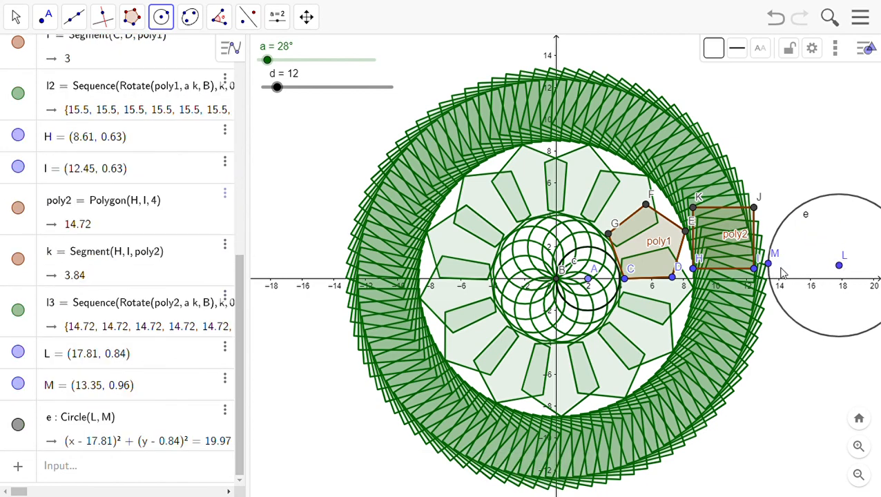
{"action": "scroll", "coordinate": [738, 275], "scroll_direction": "up", "scroll_amount": 4}
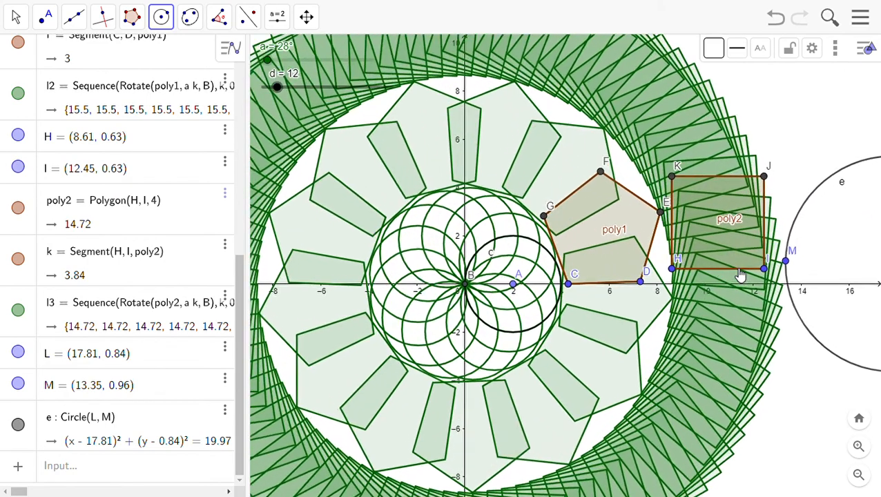
{"action": "scroll", "coordinate": [739, 274], "scroll_direction": "up", "scroll_amount": 4}
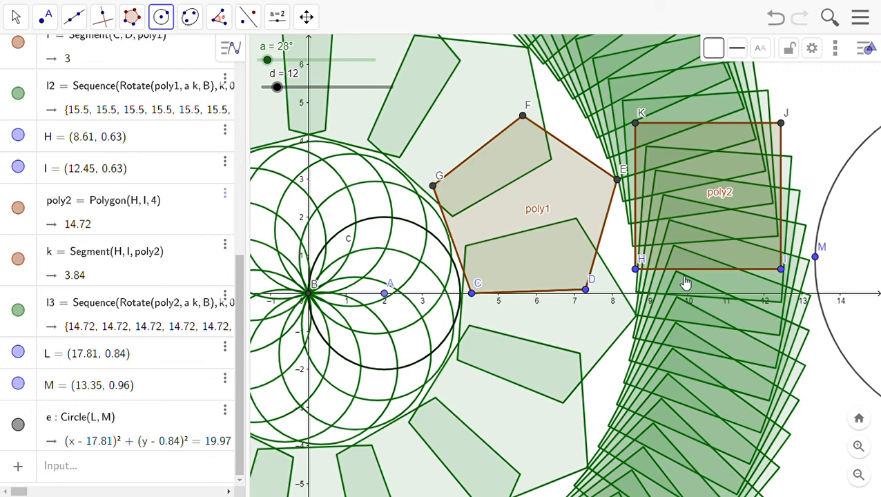
{"action": "scroll", "coordinate": [685, 282], "scroll_direction": "up", "scroll_amount": 4}
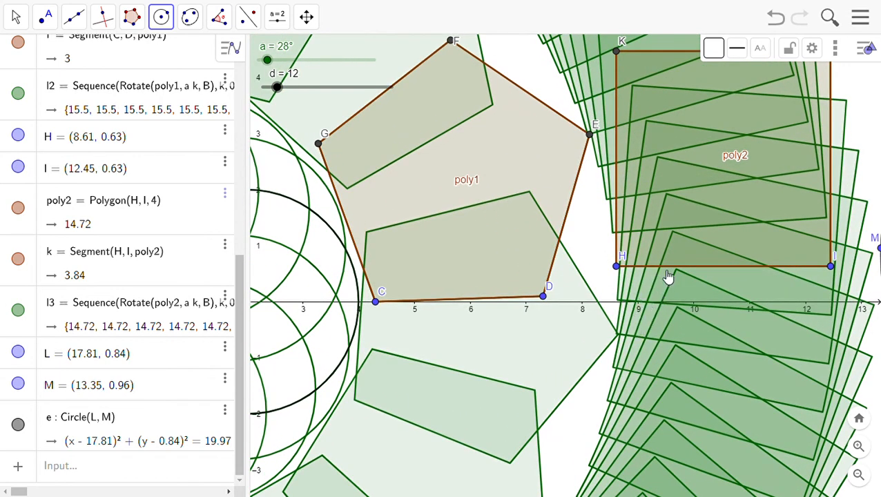
{"action": "scroll", "coordinate": [697, 283], "scroll_direction": "down", "scroll_amount": 2}
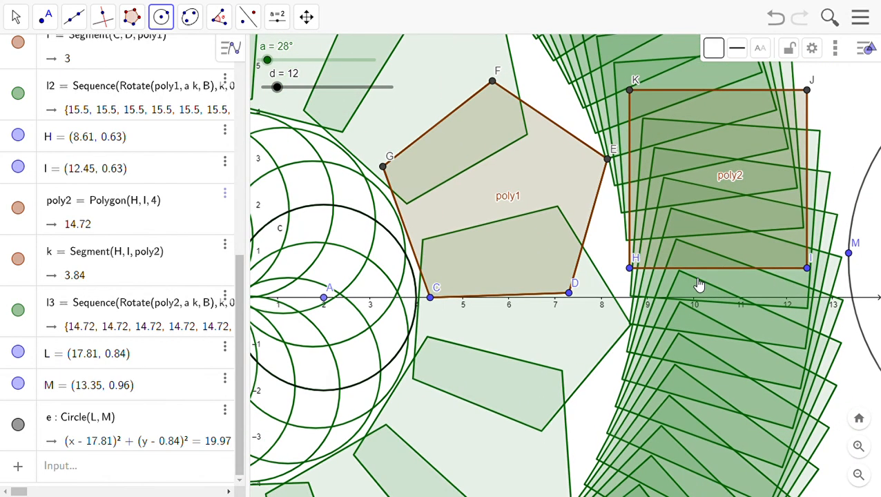
{"action": "left_click", "coordinate": [630, 269]}
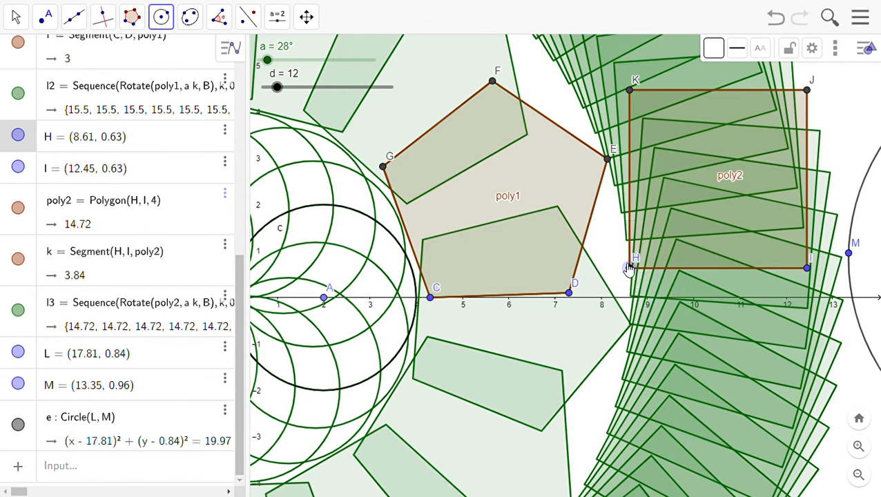
{"action": "key", "text": "Delete"}
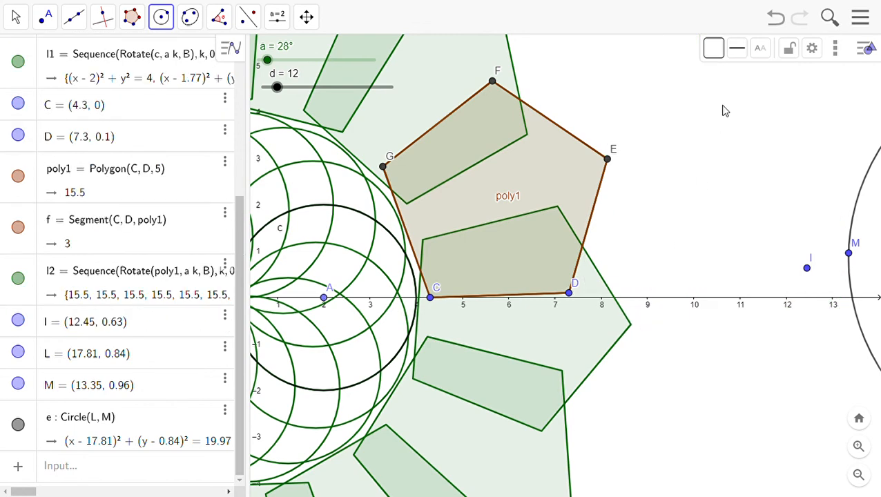
{"action": "left_click", "coordinate": [776, 20]}
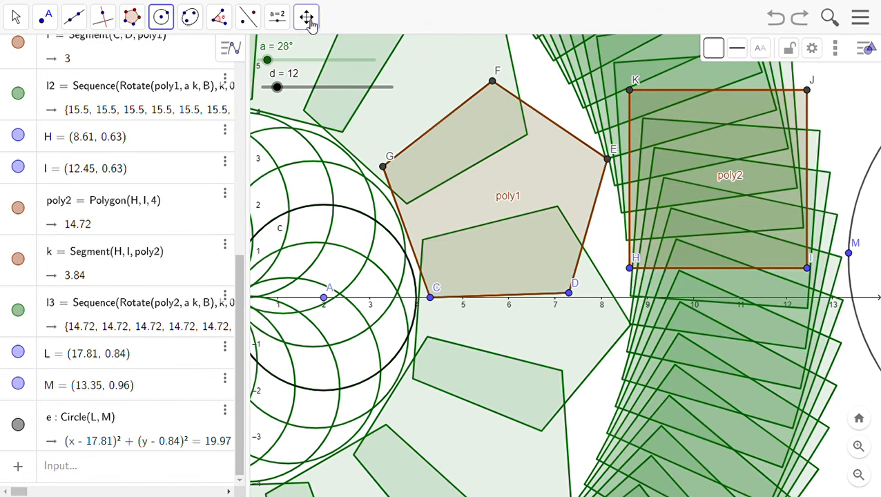
- Switch to the Move tool and set the coordinates of the square's corner point H to (8.65, 0)
{"action": "left_click", "coordinate": [20, 19]}
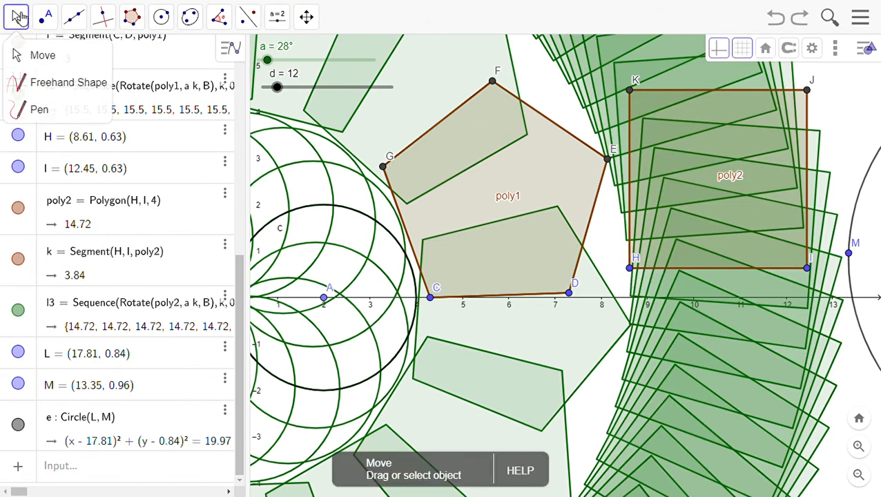
{"action": "left_click", "coordinate": [631, 269]}
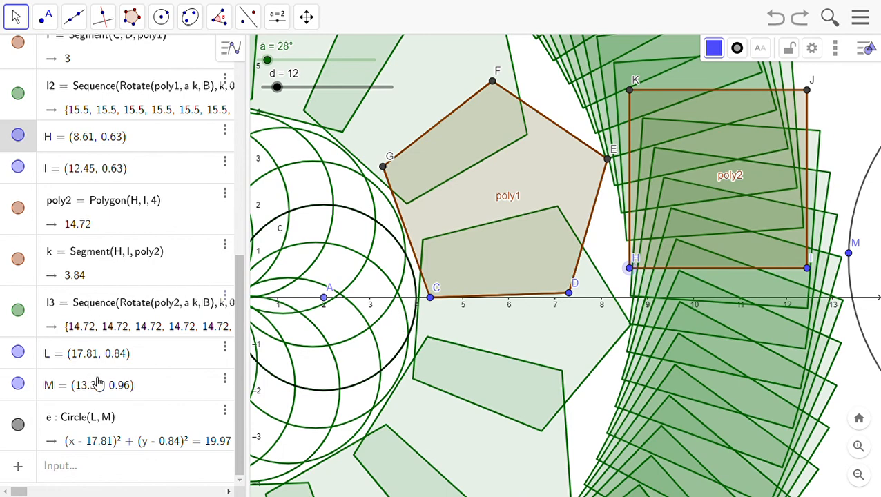
{"action": "scroll", "coordinate": [100, 382], "scroll_direction": "up", "scroll_amount": 5}
{"action": "left_click", "coordinate": [128, 335]}
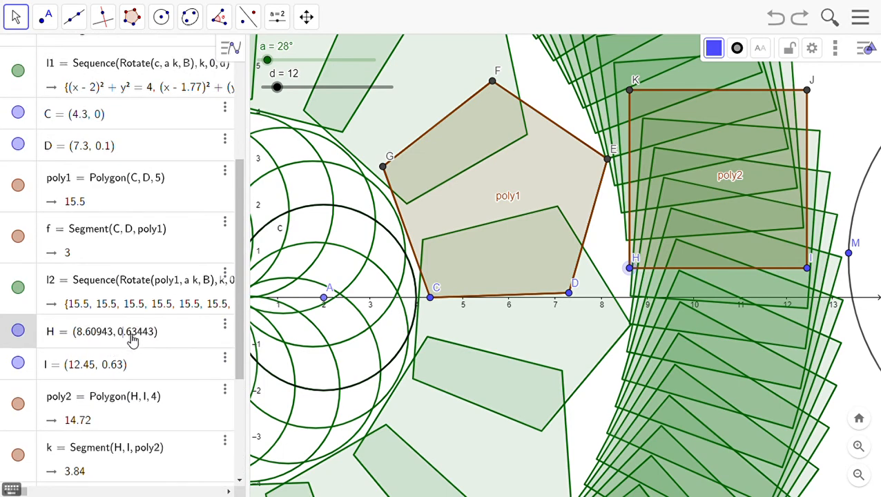
{"action": "key", "text": "BackSpace"}
{"action": "key", "text": "BackSpace"}
{"action": "key", "text": "BackSpace"}
{"action": "key", "text": "BackSpace"}
{"action": "key", "text": "BackSpace"}
{"action": "key", "text": "BackSpace"}
{"action": "key", "text": "BackSpace"}
{"action": "key", "text": "BackSpace"}
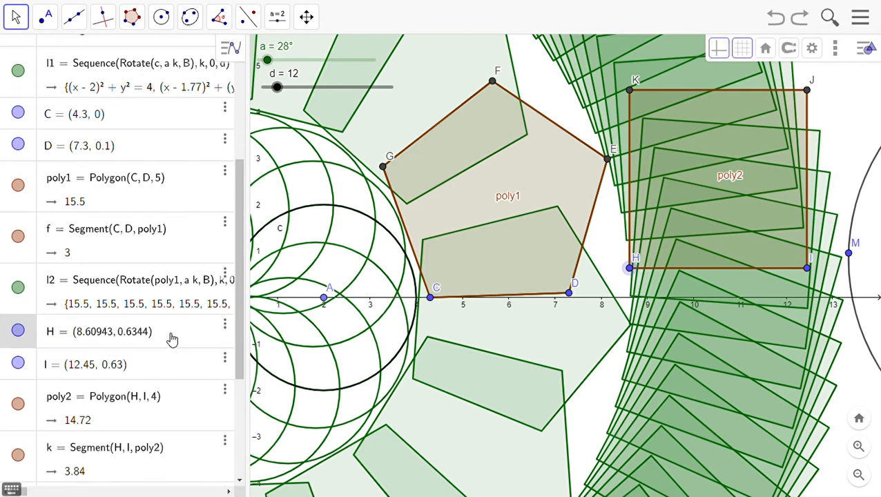
{"action": "key", "text": "BackSpace"}
{"action": "key", "text": "BackSpace"}
{"action": "key", "text": "BackSpace"}
{"action": "key", "text": "BackSpace"}
{"action": "key", "text": "BackSpace"}
{"action": "key", "text": "BackSpace"}
{"action": "key", "text": "BackSpace"}
{"action": "key", "text": "BackSpace"}
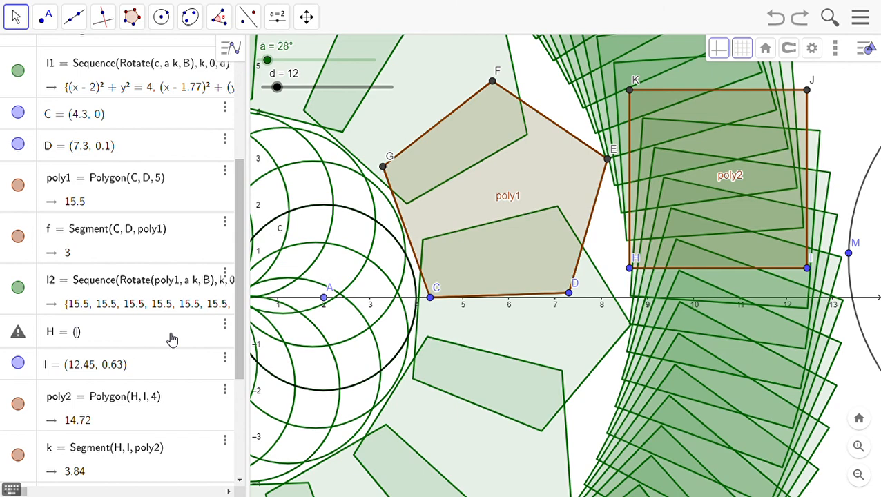
{"action": "type", "text": "8.655"}
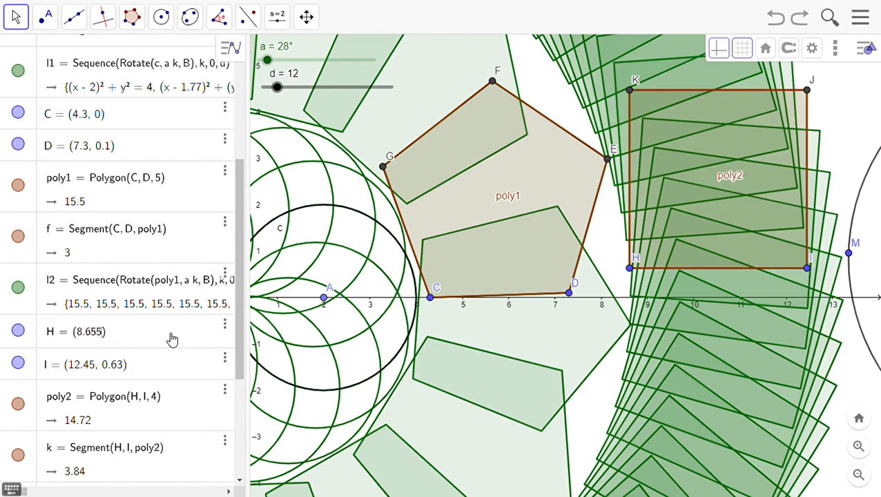
{"action": "key", "text": "BackSpace"}
{"action": "type", "text": ", 0"}
{"action": "key", "text": "Return"}
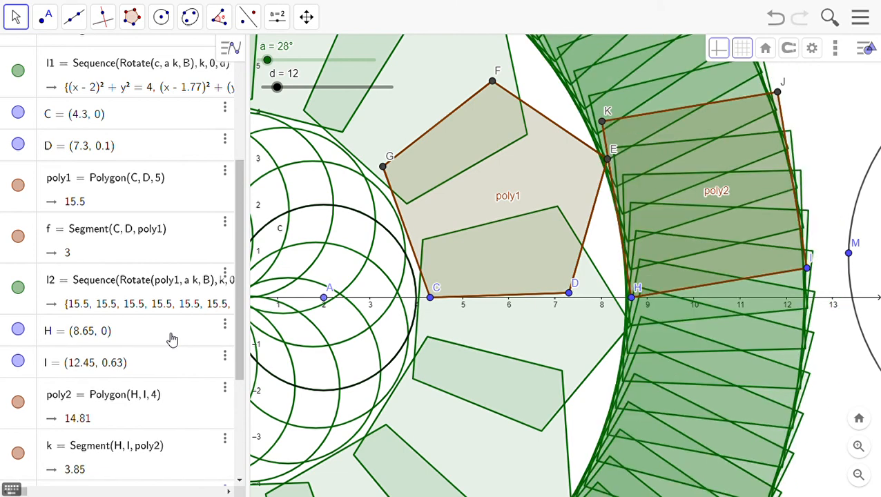
- Set the coordinates of the square's corner point I to (12.65, 0)
{"action": "left_click", "coordinate": [126, 369]}
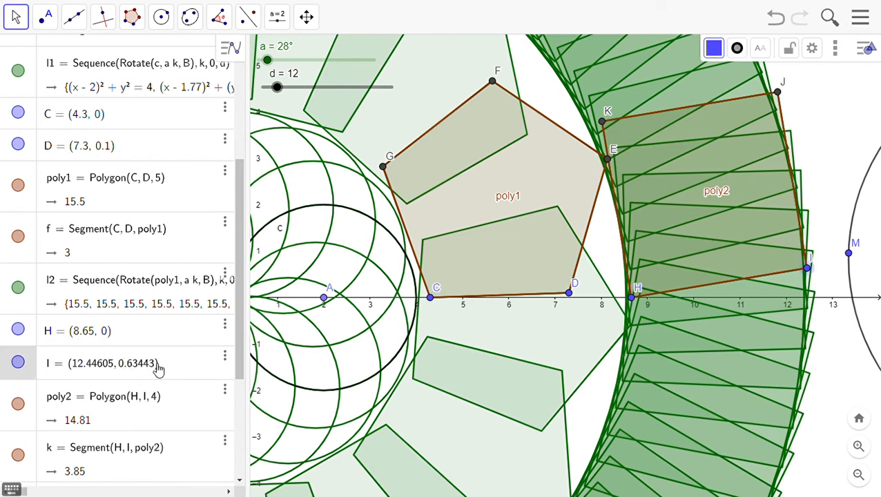
{"action": "key", "text": "BackSpace"}
{"action": "key", "text": "BackSpace"}
{"action": "key", "text": "BackSpace"}
{"action": "key", "text": "BackSpace"}
{"action": "key", "text": "BackSpace"}
{"action": "key", "text": "BackSpace"}
{"action": "key", "text": "BackSpace"}
{"action": "key", "text": "BackSpace"}
{"action": "key", "text": "BackSpace"}
{"action": "key", "text": "BackSpace"}
{"action": "key", "text": "BackSpace"}
{"action": "key", "text": "BackSpace"}
{"action": "key", "text": "BackSpace"}
{"action": "key", "text": "BackSpace"}
{"action": "key", "text": "BackSpace"}
{"action": "key", "text": "BackSpace"}
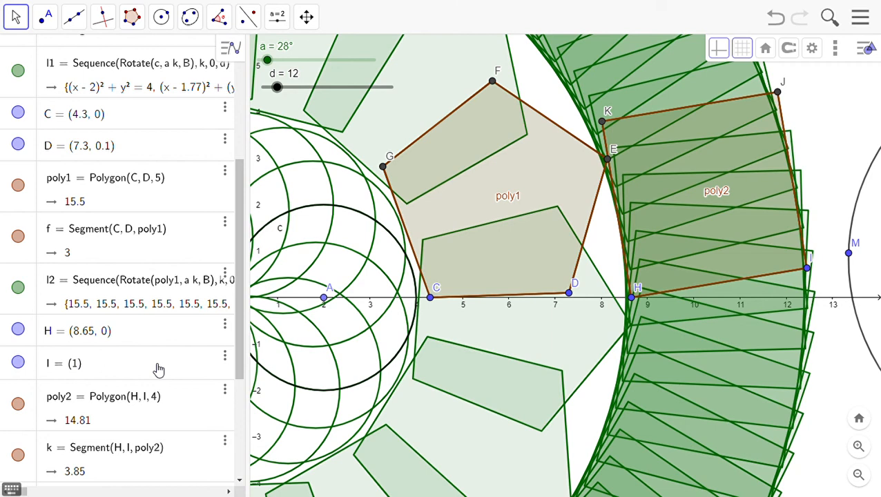
{"action": "key", "text": "BackSpace"}
{"action": "type", "text": "12"}
{"action": "type", "text": ".65"}
{"action": "type", "text": ", "}
{"action": "type", "text": "0"}
{"action": "key", "text": "Return"}
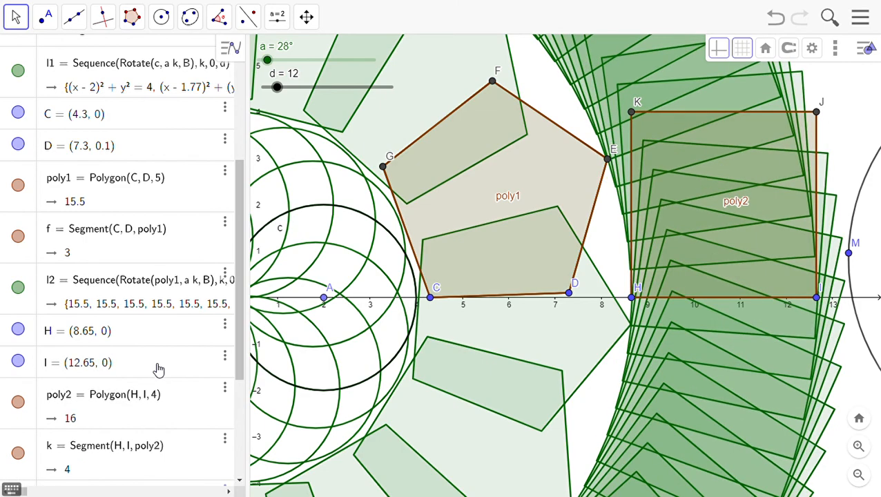
- Enter and submit the command sequence(rotate(e, a*k, B, k, 0, 100)) for the outer circle e
{"action": "scroll", "coordinate": [159, 369], "scroll_direction": "down", "scroll_amount": 3}
{"action": "scroll", "coordinate": [611, 207], "scroll_direction": "down", "scroll_amount": 5}
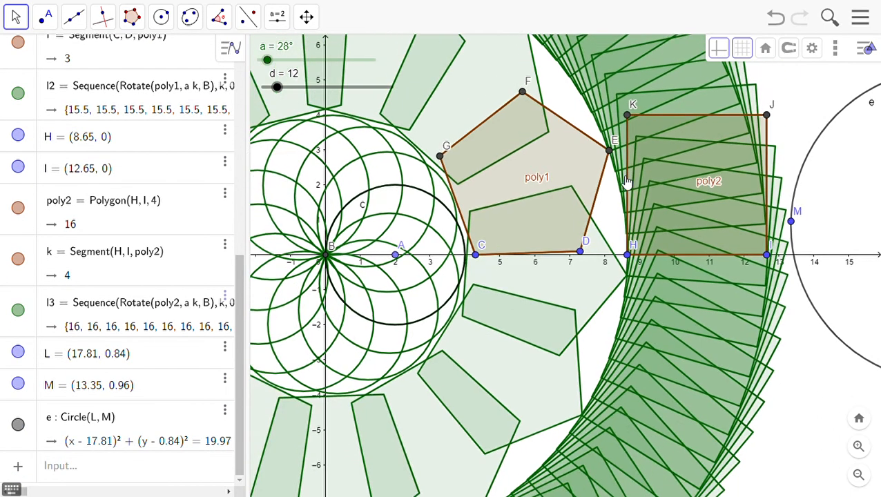
{"action": "scroll", "coordinate": [611, 207], "scroll_direction": "down", "scroll_amount": 1}
{"action": "scroll", "coordinate": [776, 244], "scroll_direction": "down", "scroll_amount": 2}
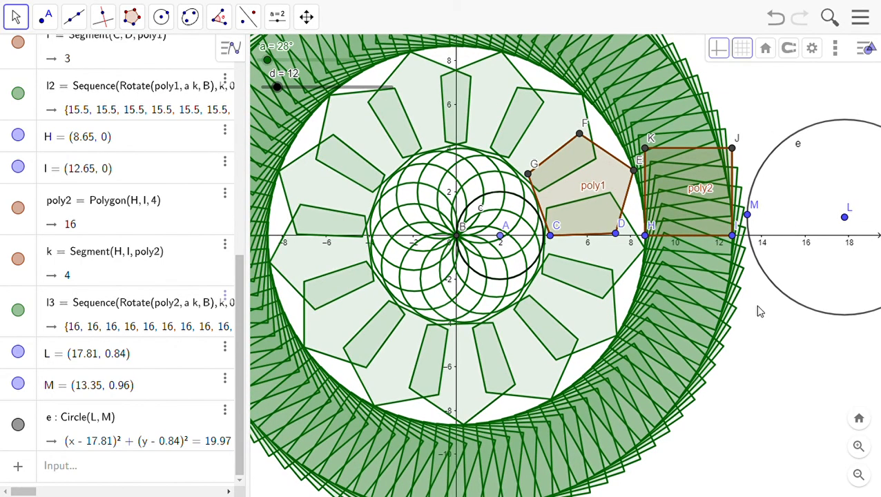
{"action": "left_click_drag", "start_coordinate": [758, 309], "coordinate": [700, 325]}
{"action": "scroll", "coordinate": [656, 276], "scroll_direction": "down", "scroll_amount": 3}
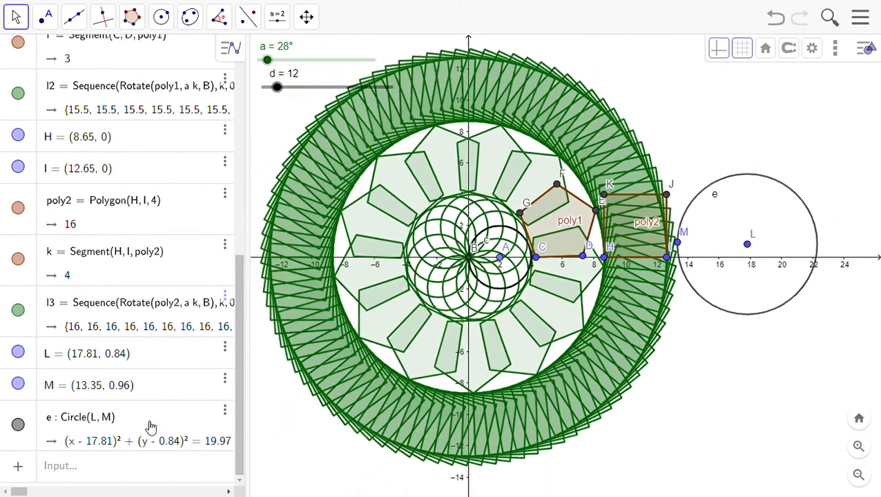
{"action": "left_click", "coordinate": [124, 470]}
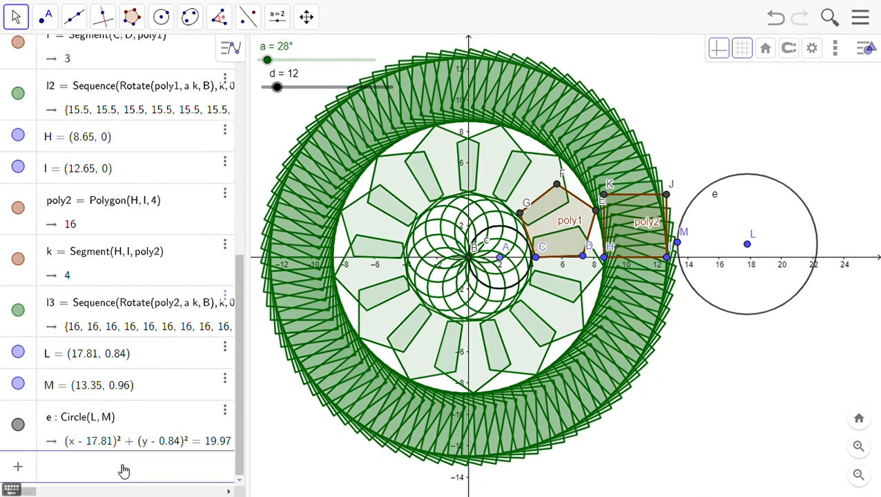
{"action": "type", "text": "sequence"}
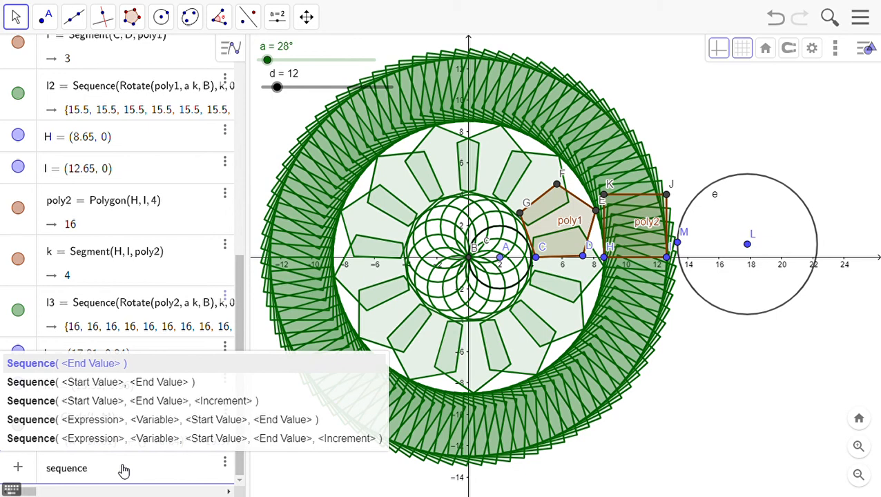
{"action": "type", "text": "()"}
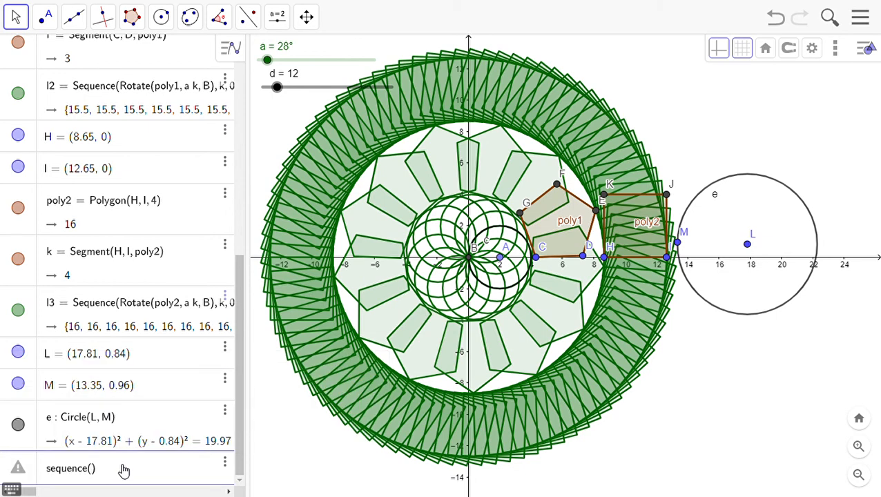
{"action": "type", "text": "rotate"}
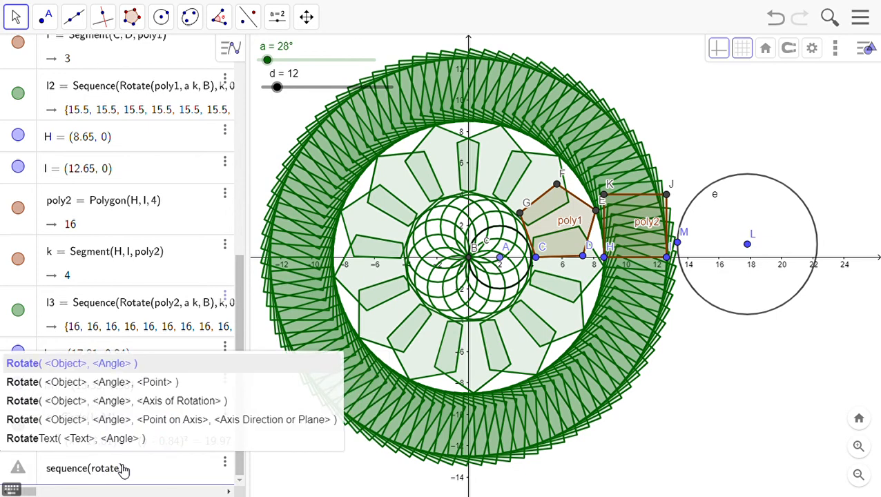
{"action": "type", "text": "(poly"}
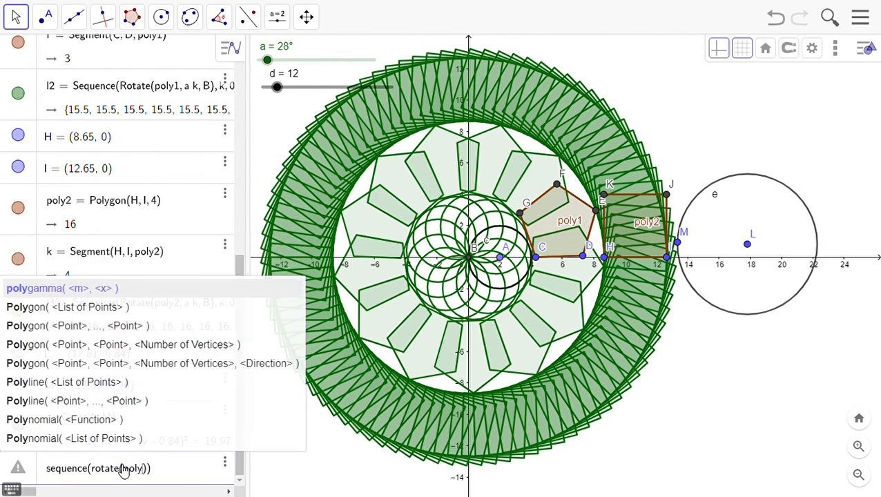
{"action": "key", "text": "BackSpace"}
{"action": "key", "text": "BackSpace"}
{"action": "key", "text": "BackSpace"}
{"action": "key", "text": "BackSpace"}
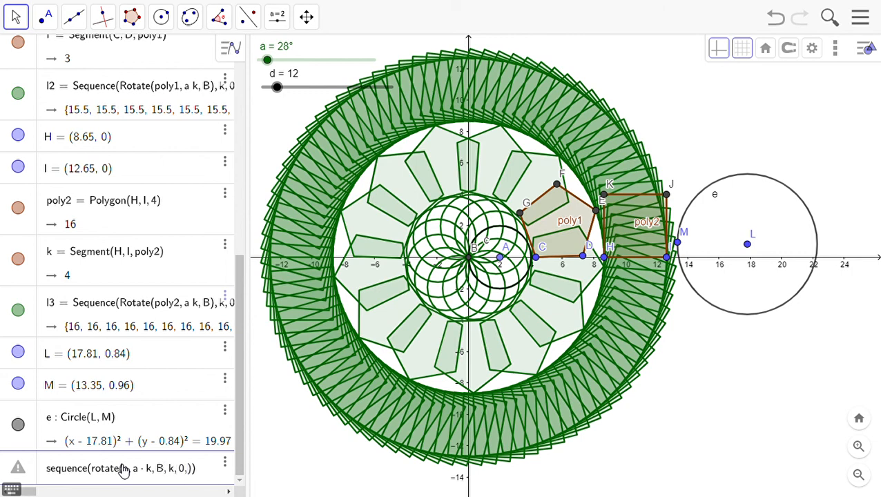
{"action": "key", "text": "Return"}
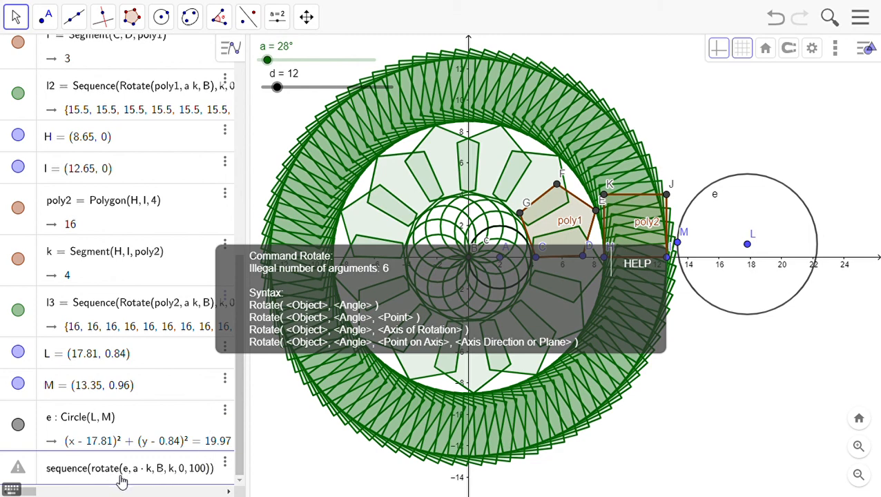
- Close the Rotate parenthesis after B so the command reads sequence(rotate(e, a*k, B), k, 0, 100), and resubmit it
{"action": "left_click", "coordinate": [171, 474]}
{"action": "left_click", "coordinate": [166, 473]}
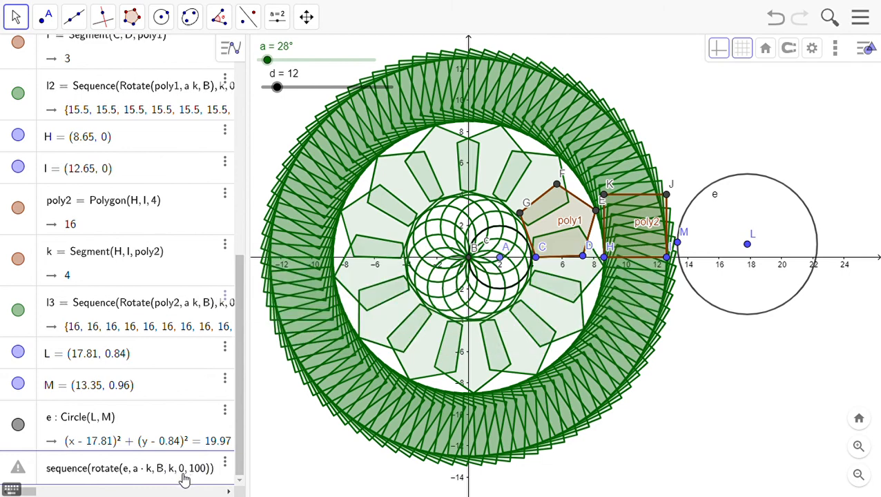
{"action": "type", "text": ")"}
{"action": "key", "text": "Return"}
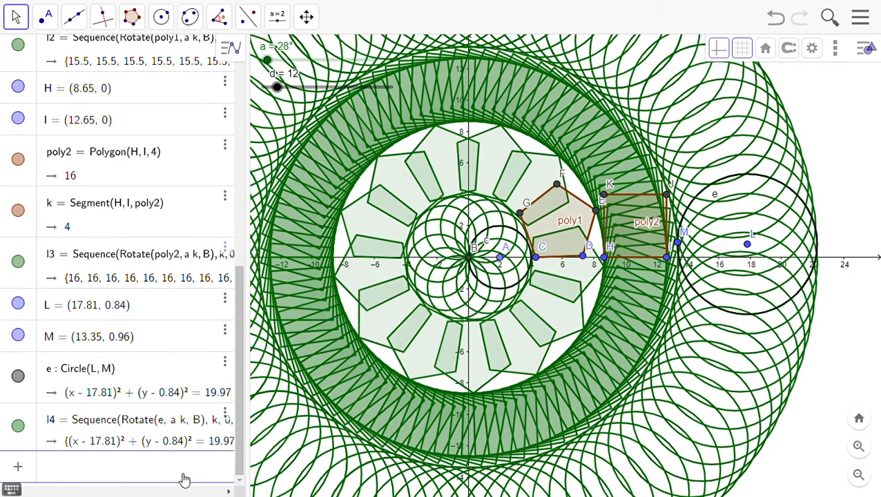
- Color the innermost ring of rotated circles yellow-orange, RGB 255, 204, 51 (#FFCC33)
{"action": "scroll", "coordinate": [606, 393], "scroll_direction": "down", "scroll_amount": 1}
{"action": "scroll", "coordinate": [606, 393], "scroll_direction": "down", "scroll_amount": 5}
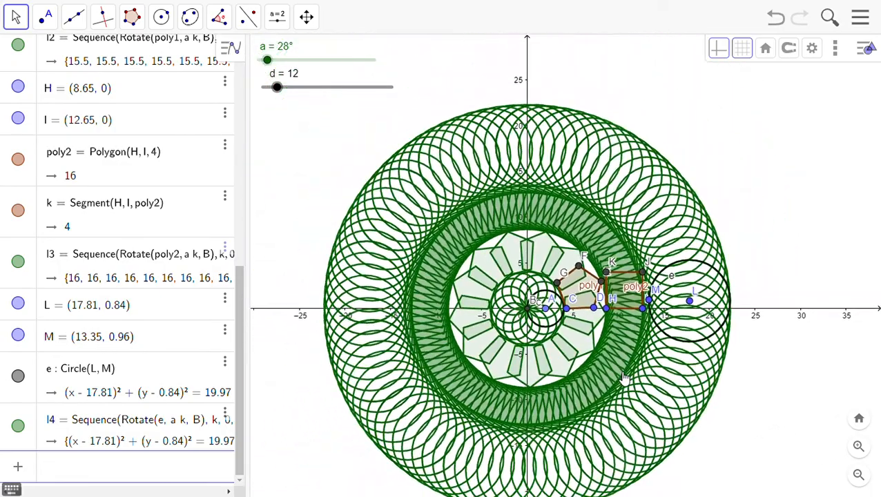
{"action": "left_click_drag", "start_coordinate": [775, 386], "coordinate": [785, 338]}
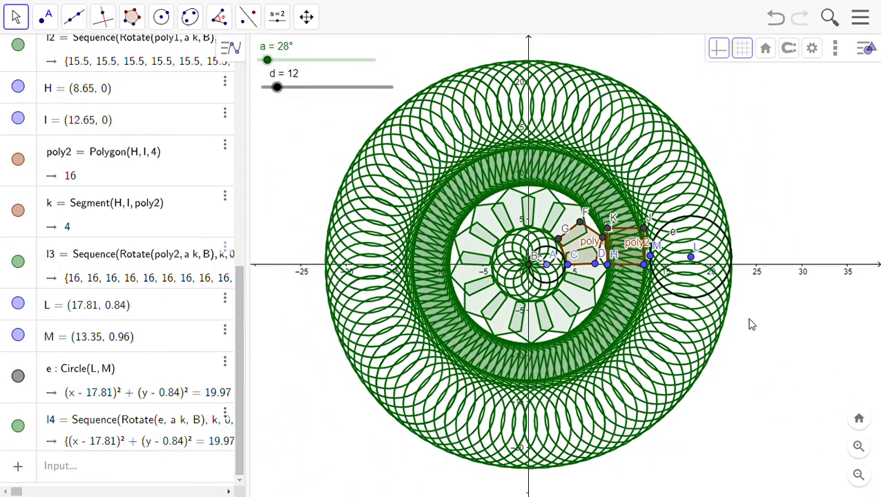
{"action": "scroll", "coordinate": [752, 325], "scroll_direction": "up", "scroll_amount": 5}
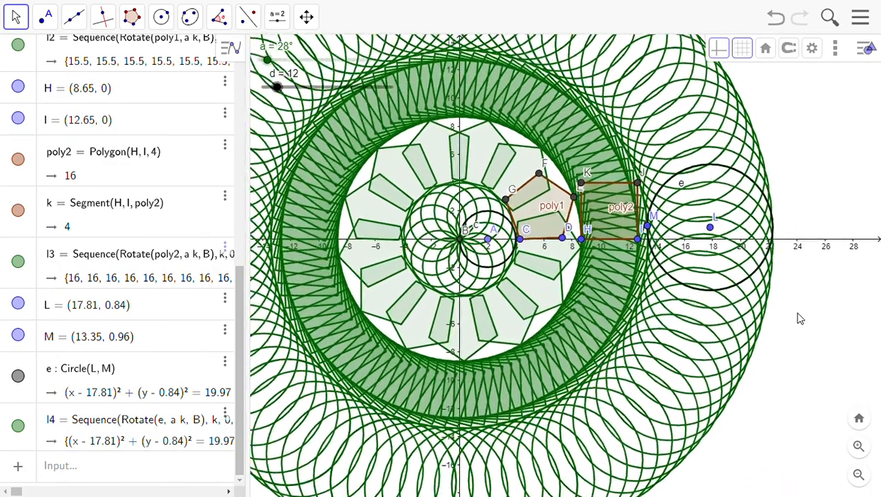
{"action": "scroll", "coordinate": [800, 319], "scroll_direction": "down", "scroll_amount": 5}
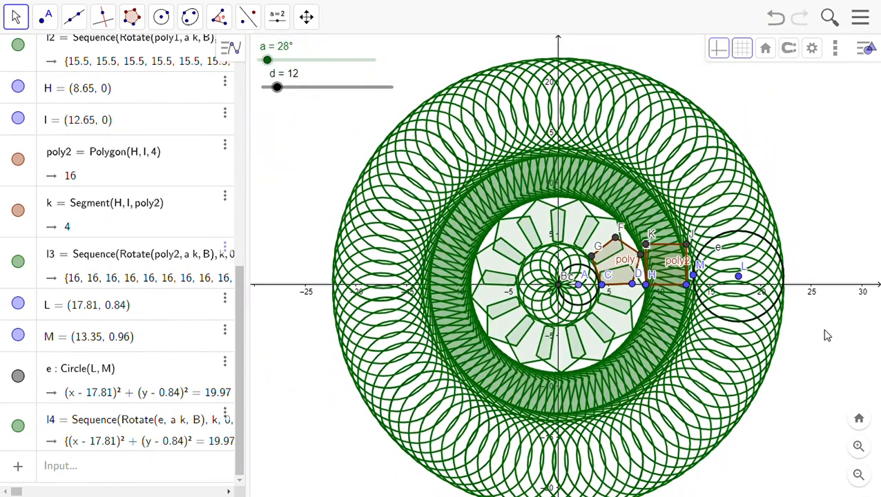
{"action": "left_click", "coordinate": [572, 261]}
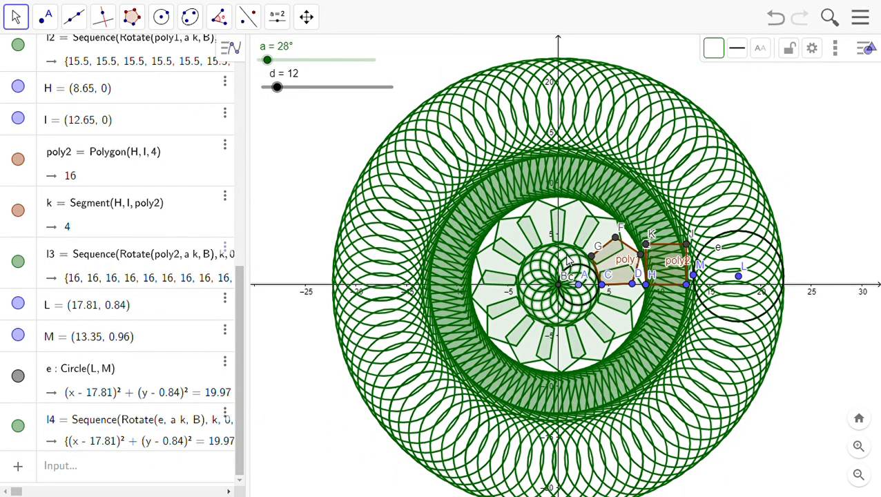
{"action": "left_click", "coordinate": [713, 48]}
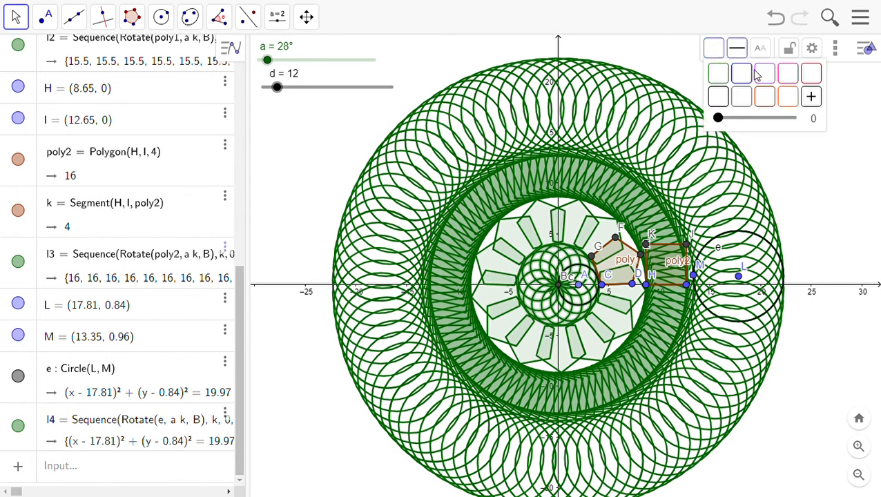
{"action": "left_click", "coordinate": [811, 101]}
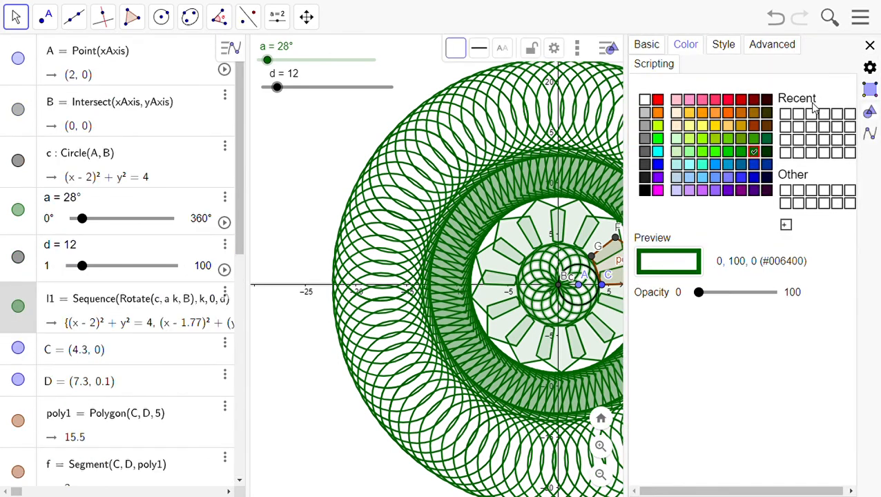
{"action": "left_click", "coordinate": [691, 113]}
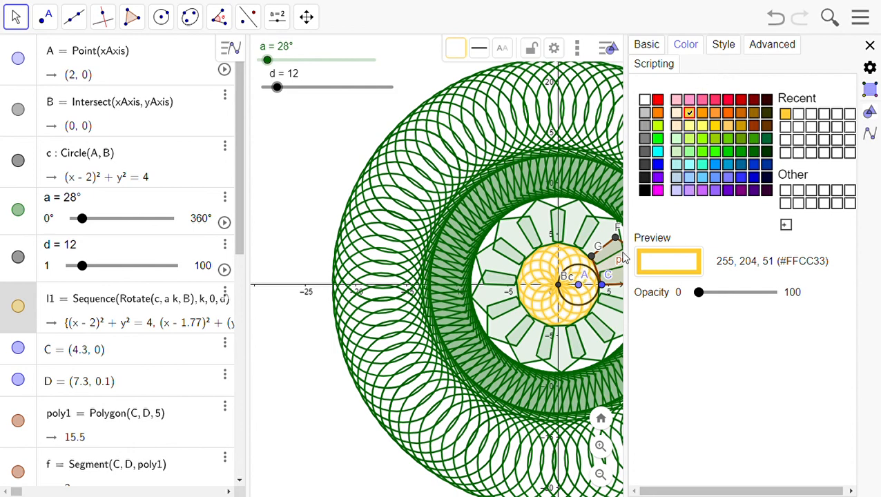
- Try red #CC0000 and brown #993300 on the rotated pentagon ring, and settle on dark red #800000
{"action": "left_click", "coordinate": [533, 234]}
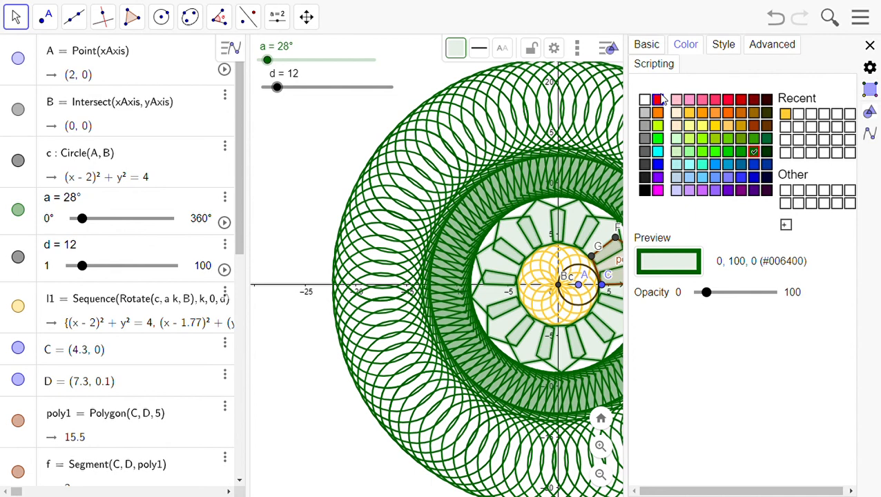
{"action": "left_click", "coordinate": [741, 102]}
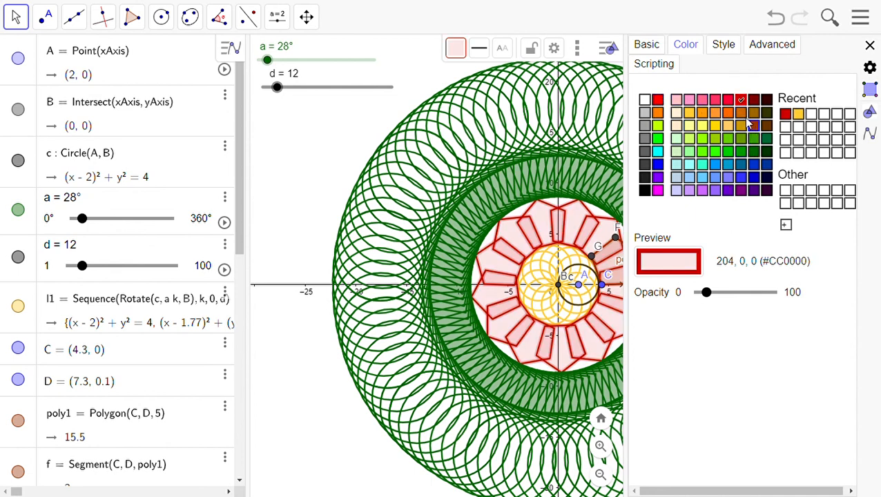
{"action": "left_click", "coordinate": [754, 127]}
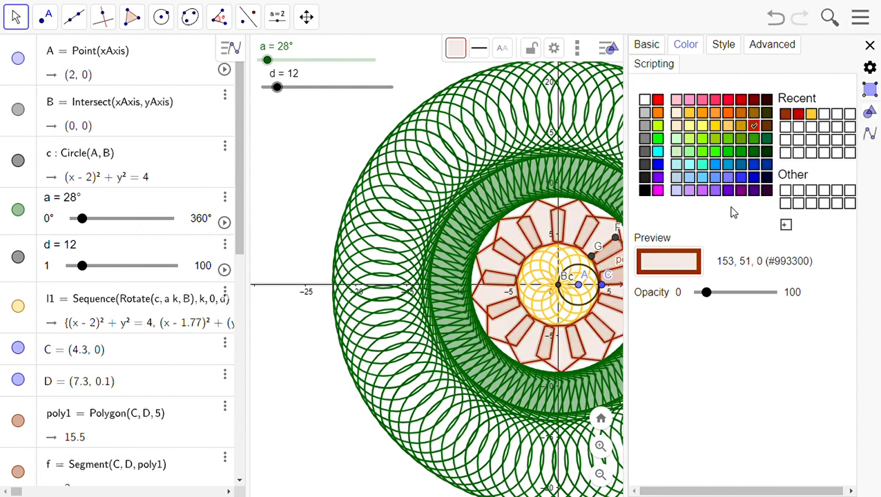
{"action": "left_click", "coordinate": [755, 100]}
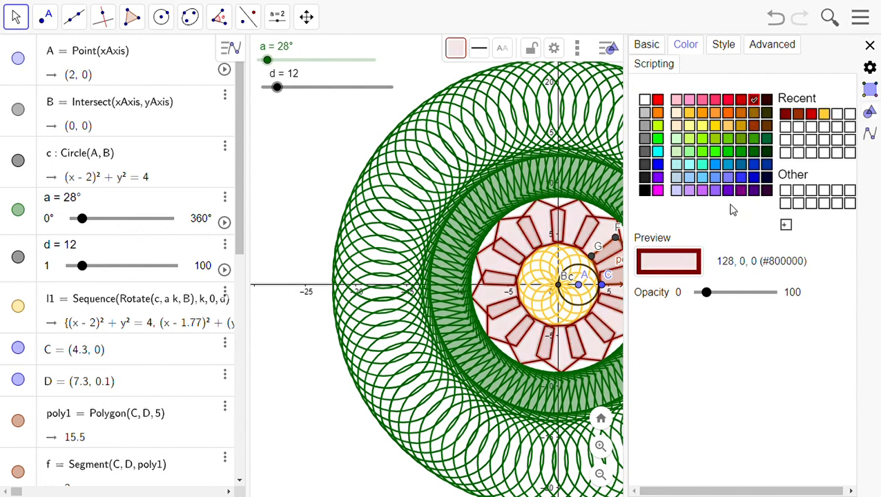
- Color the rotated square ring dark blue (#003399) and close the object settings
{"action": "left_click", "coordinate": [537, 187]}
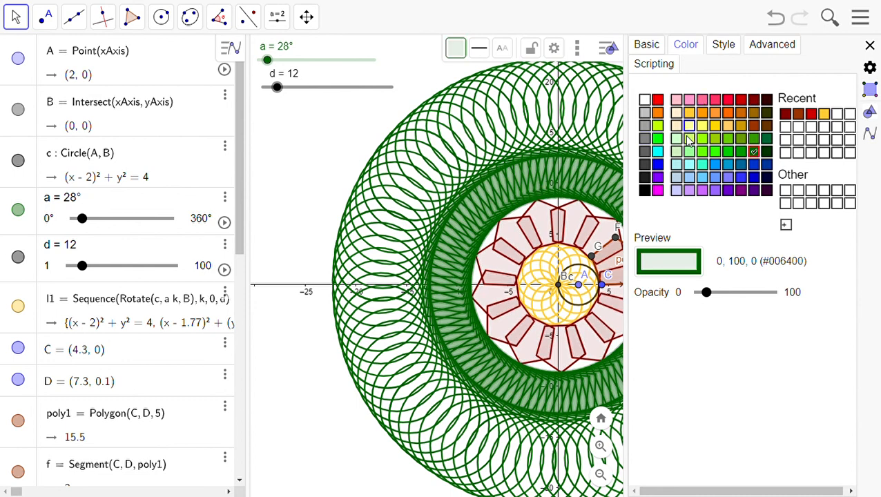
{"action": "left_click", "coordinate": [769, 166]}
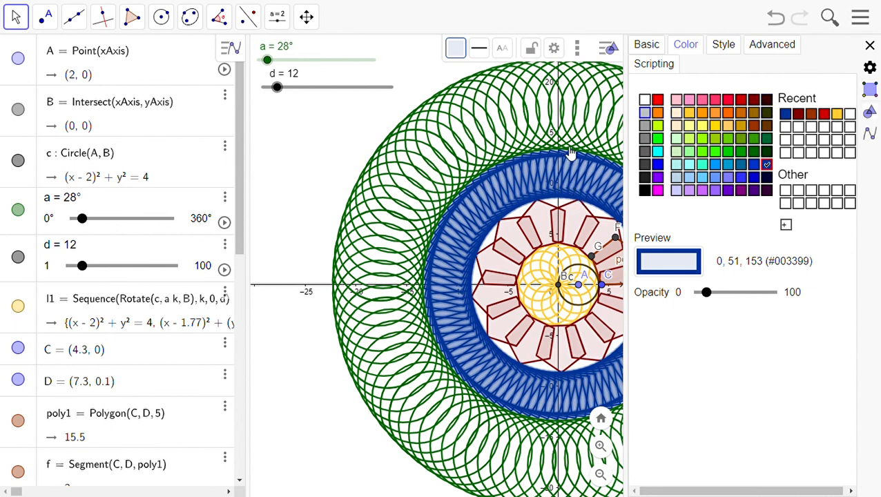
{"action": "left_click", "coordinate": [869, 46]}
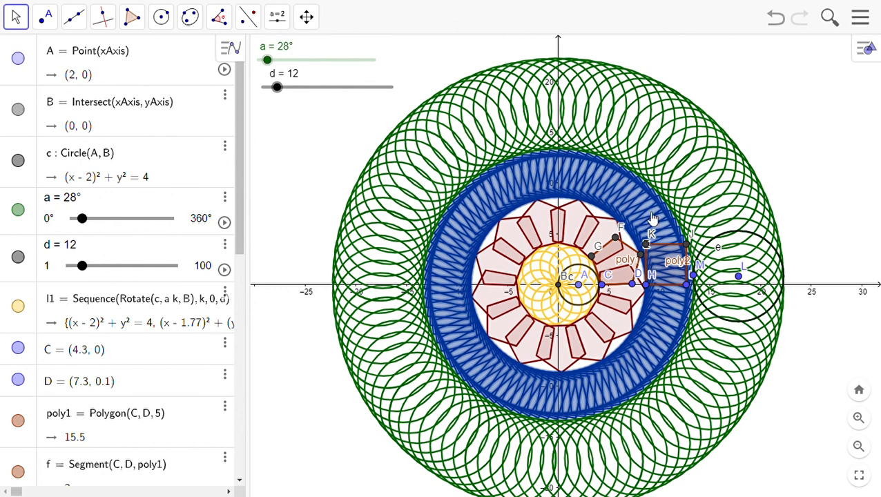
- Reduce the fill opacity of the blue square ring to 5
{"action": "left_click", "coordinate": [867, 55]}
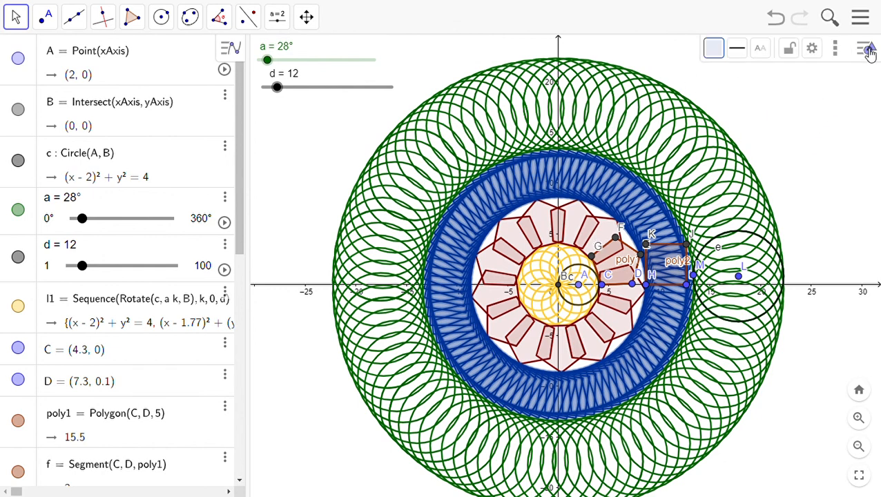
{"action": "left_click", "coordinate": [715, 50]}
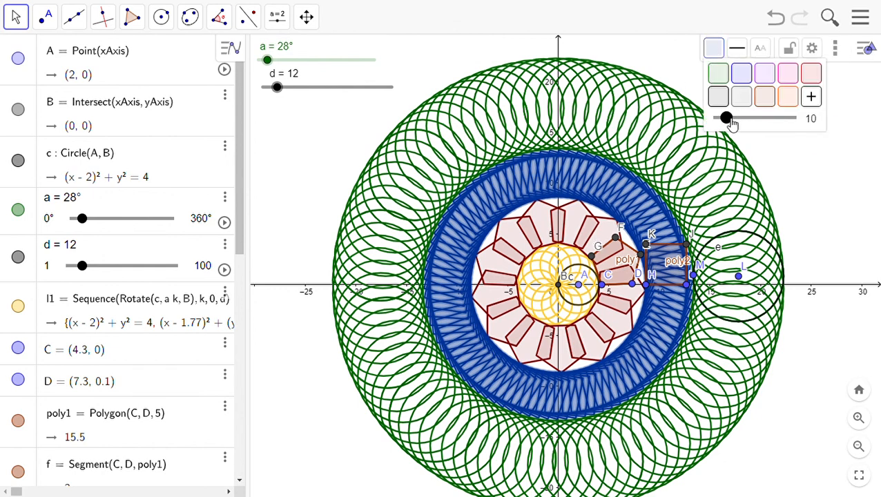
{"action": "left_click_drag", "start_coordinate": [731, 123], "coordinate": [723, 122]}
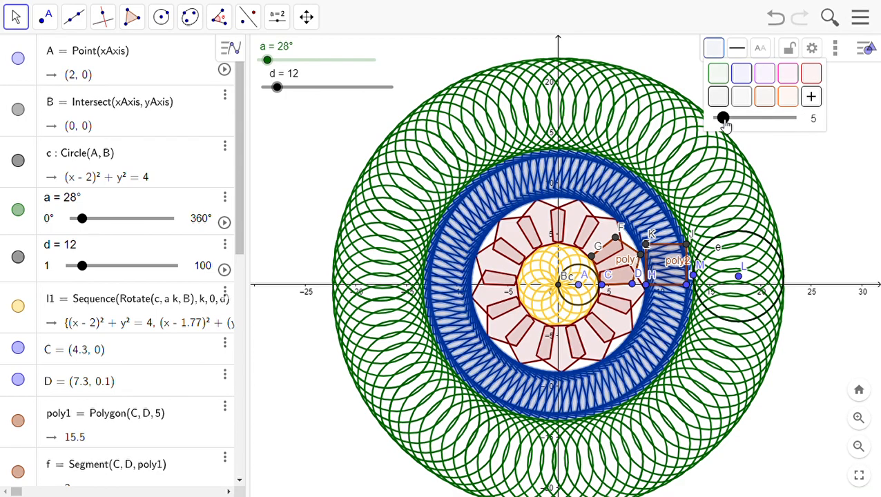
- Reduce the fill opacity of the dark red pentagon ring to 5
{"action": "scroll", "coordinate": [654, 232], "scroll_direction": "up", "scroll_amount": 4}
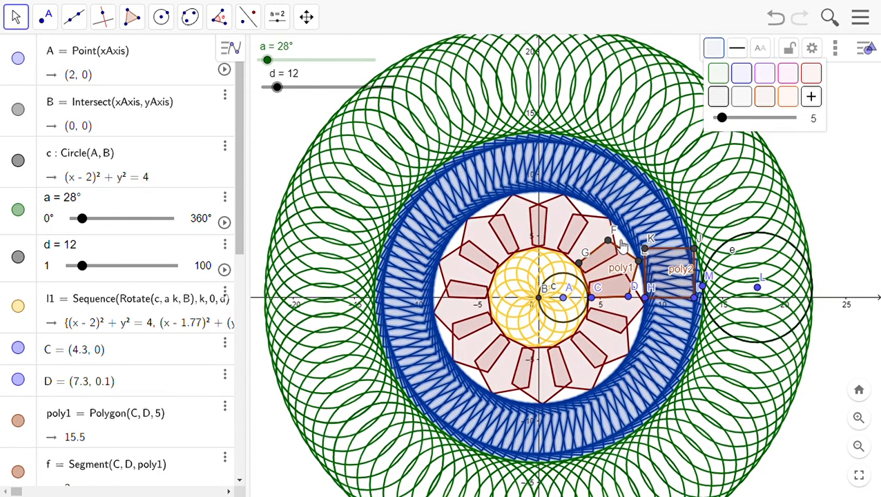
{"action": "scroll", "coordinate": [611, 242], "scroll_direction": "up", "scroll_amount": 1}
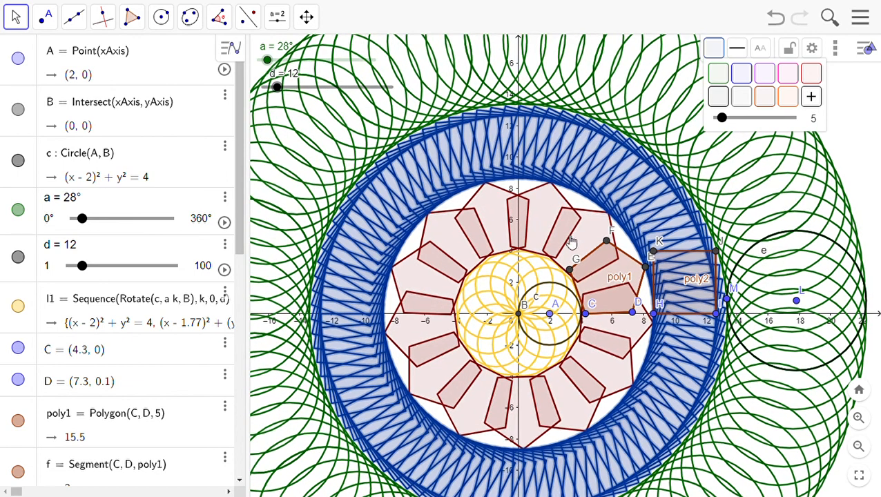
{"action": "left_click", "coordinate": [563, 240]}
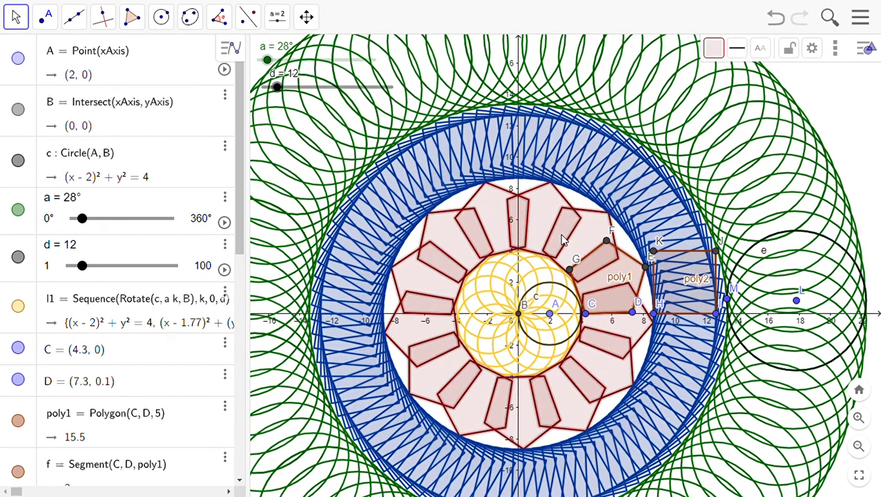
{"action": "left_click", "coordinate": [713, 50]}
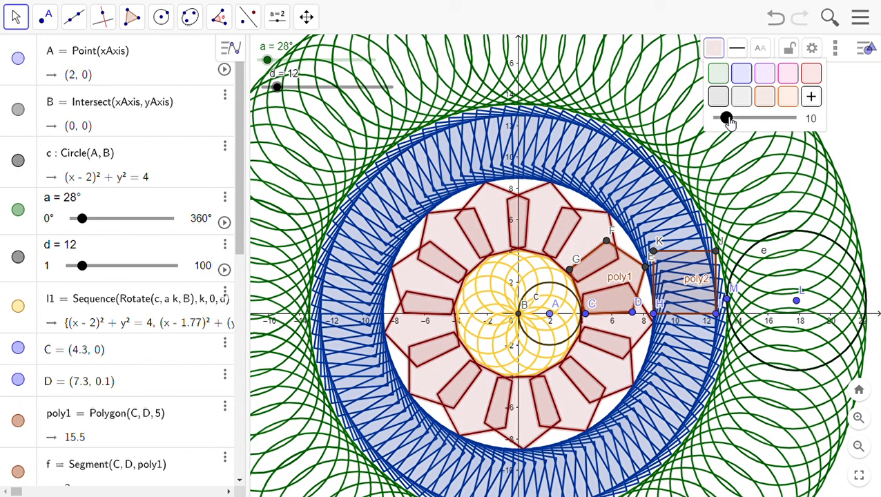
{"action": "left_click_drag", "start_coordinate": [726, 118], "coordinate": [721, 118]}
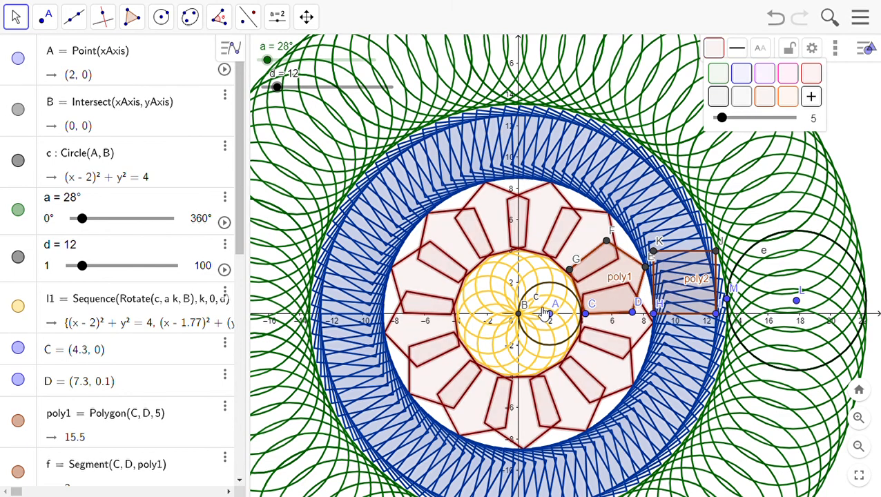
- Examine the colored pattern as a whole and its inner rings up close
{"action": "left_click", "coordinate": [529, 276]}
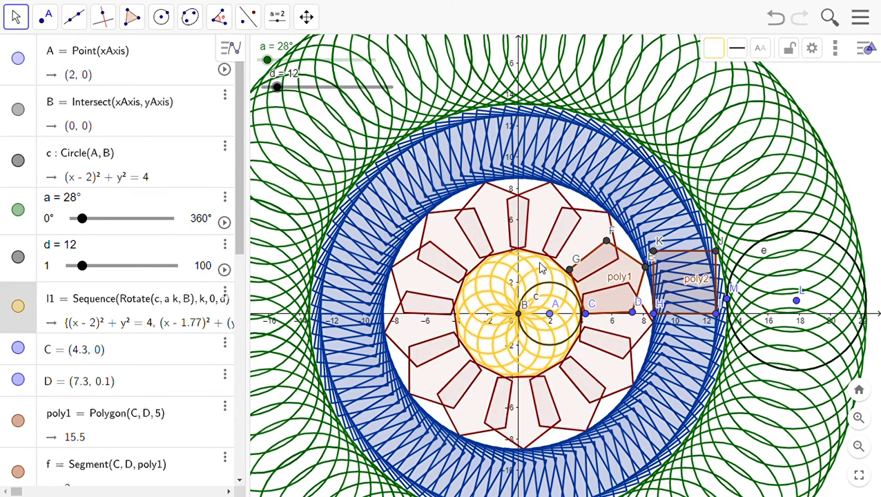
{"action": "key", "text": "Escape"}
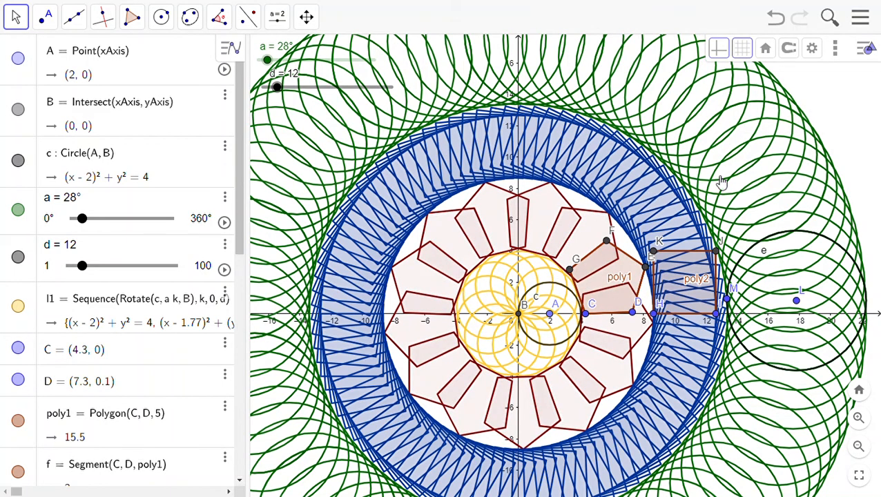
{"action": "scroll", "coordinate": [718, 178], "scroll_direction": "down", "scroll_amount": 6}
{"action": "scroll", "coordinate": [735, 227], "scroll_direction": "down", "scroll_amount": 3}
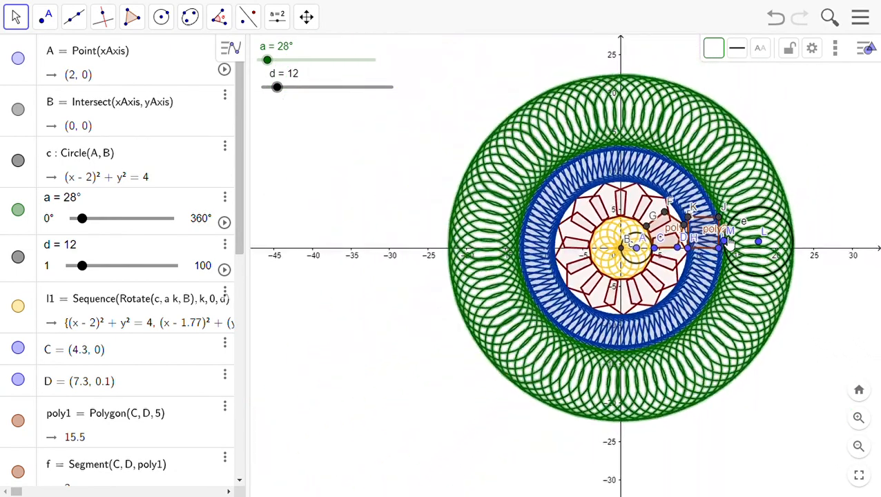
{"action": "left_click_drag", "start_coordinate": [802, 311], "coordinate": [727, 306]}
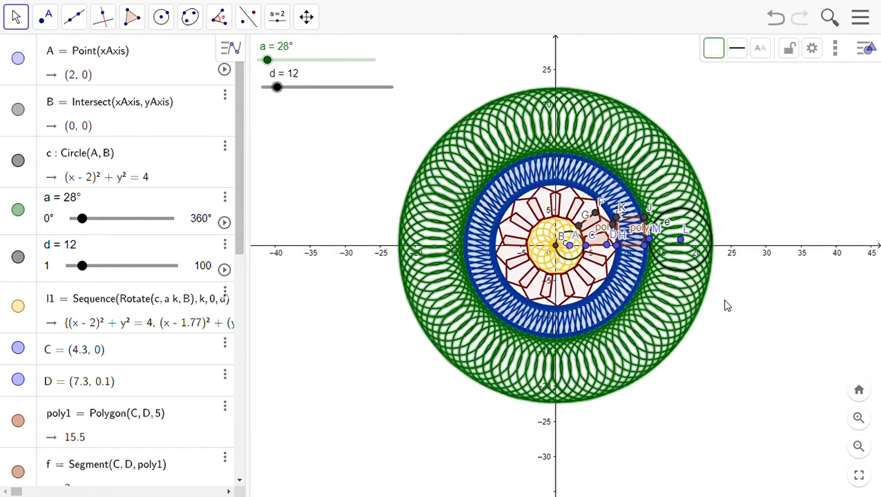
{"action": "scroll", "coordinate": [711, 293], "scroll_direction": "down", "scroll_amount": 2}
{"action": "scroll", "coordinate": [711, 290], "scroll_direction": "up", "scroll_amount": 7}
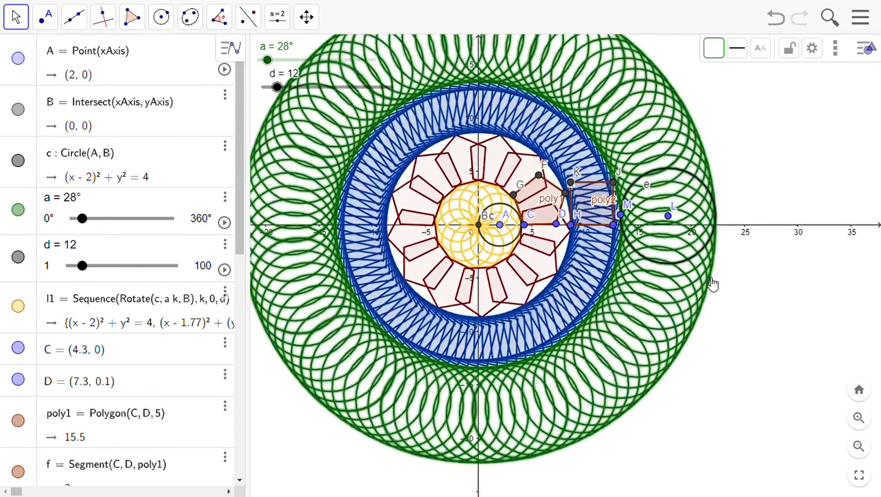
{"action": "scroll", "coordinate": [711, 279], "scroll_direction": "up", "scroll_amount": 3}
{"action": "left_click_drag", "start_coordinate": [730, 271], "coordinate": [815, 306]}
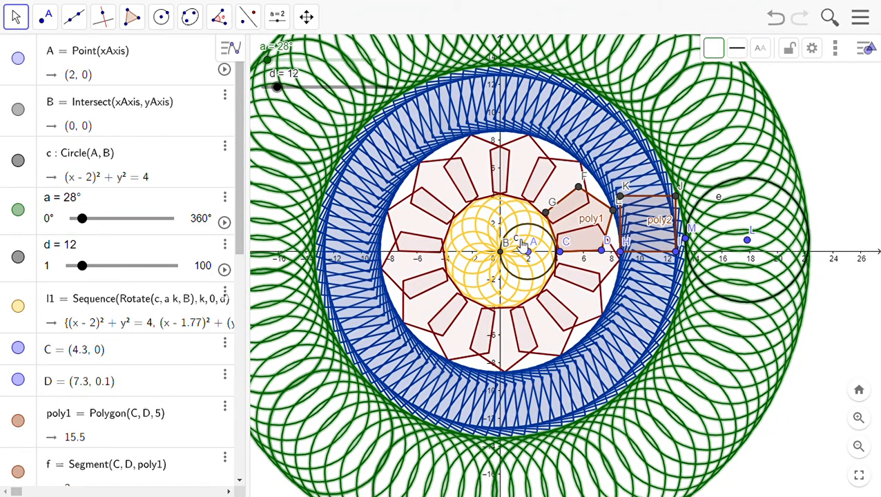
- Hide the original outer circle e together with its defining points L and M
{"action": "scroll", "coordinate": [164, 326], "scroll_direction": "down", "scroll_amount": 10}
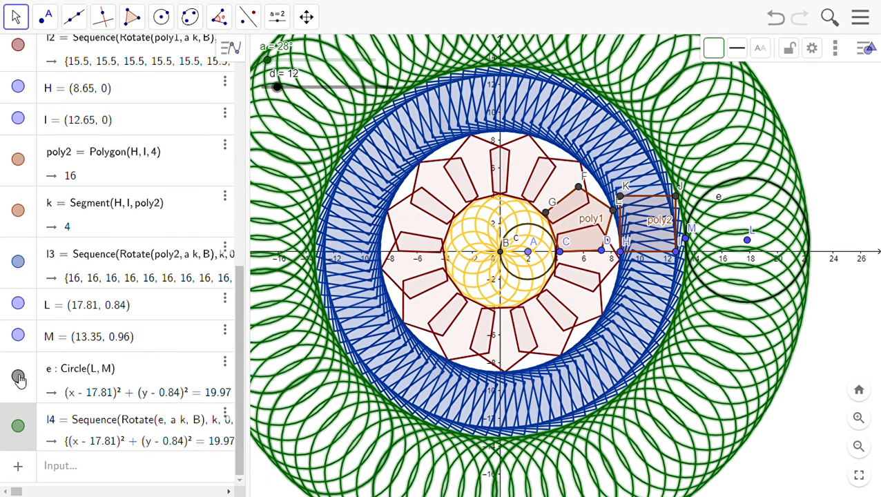
{"action": "left_click", "coordinate": [18, 377]}
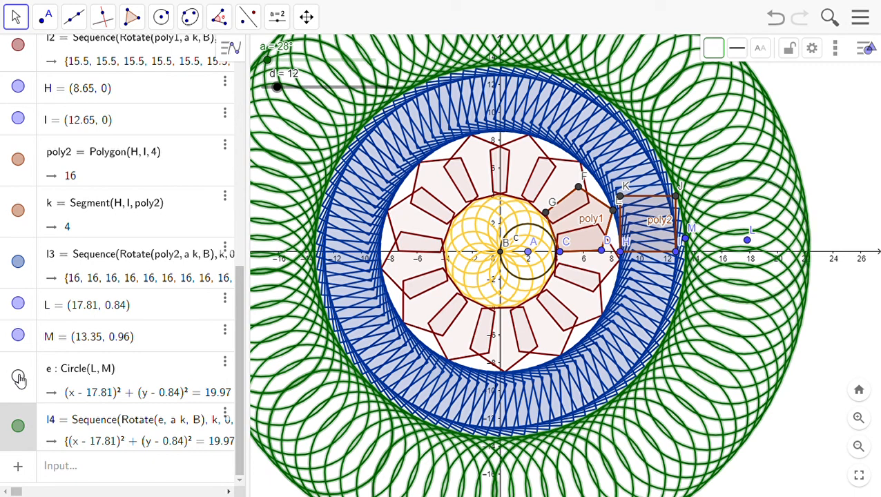
{"action": "left_click", "coordinate": [18, 336]}
{"action": "left_click", "coordinate": [18, 305]}
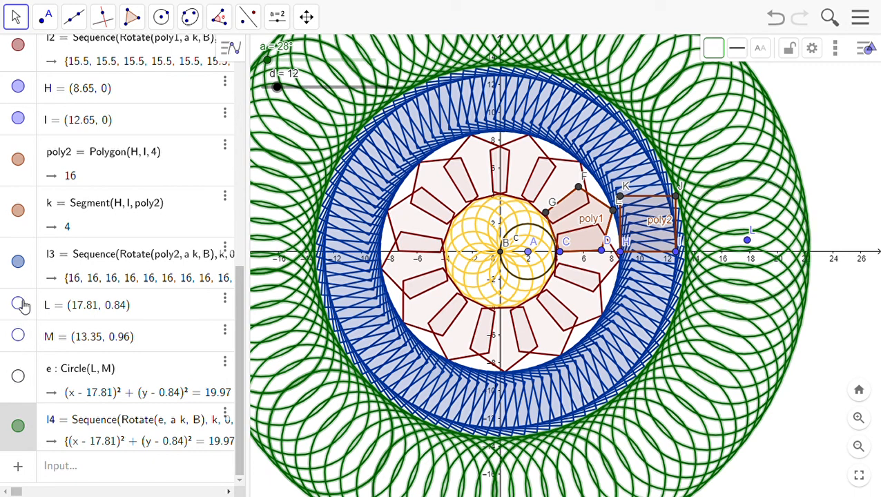
- Hide the original square poly2, its segment k and its corner points H and I
{"action": "left_click", "coordinate": [18, 210]}
{"action": "left_click", "coordinate": [21, 157]}
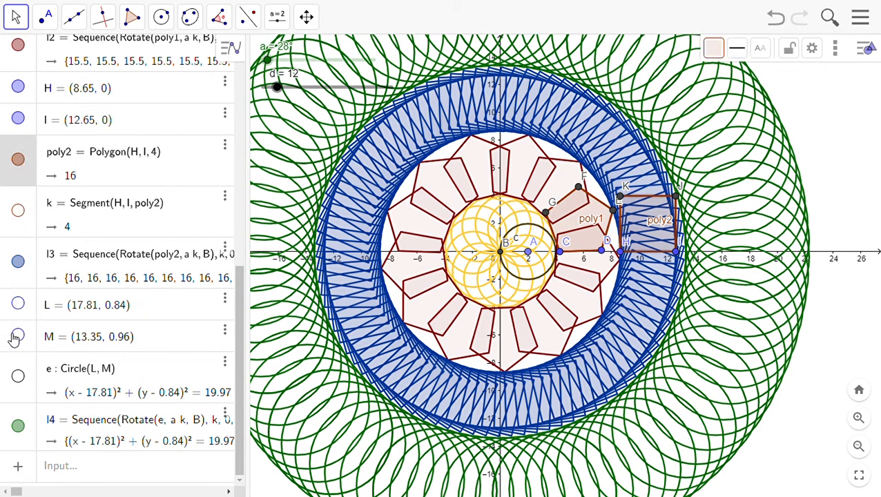
{"action": "scroll", "coordinate": [13, 343], "scroll_direction": "up", "scroll_amount": 1}
{"action": "scroll", "coordinate": [27, 328], "scroll_direction": "up", "scroll_amount": 2}
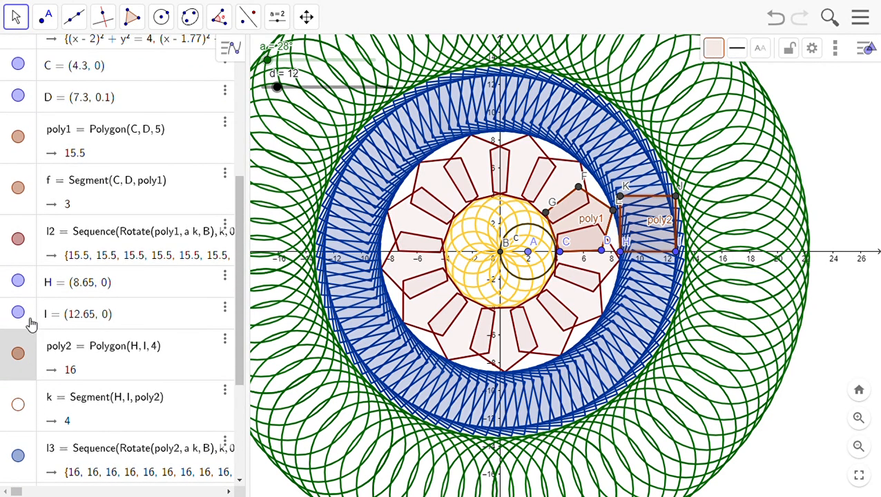
{"action": "left_click", "coordinate": [19, 354]}
{"action": "left_click", "coordinate": [20, 314]}
{"action": "left_click", "coordinate": [20, 282]}
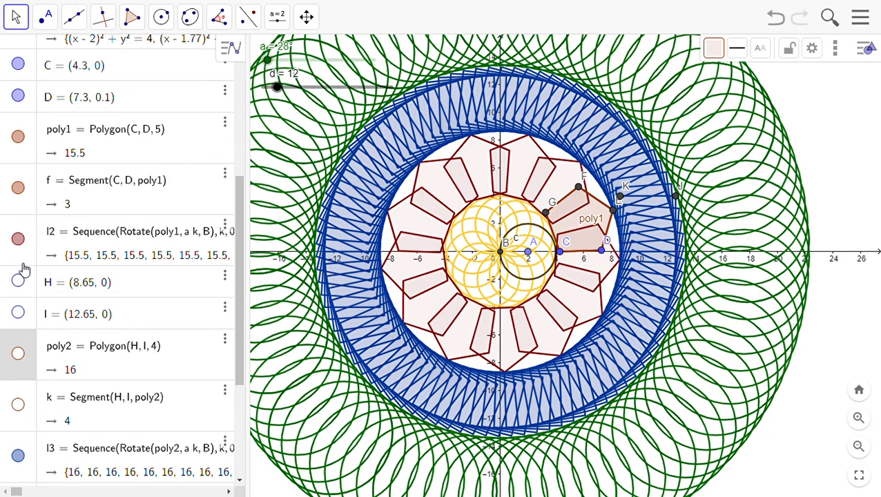
- Hide the original pentagon poly1, its segment f and its corner points C and D
{"action": "left_click", "coordinate": [18, 187]}
{"action": "left_click", "coordinate": [18, 136]}
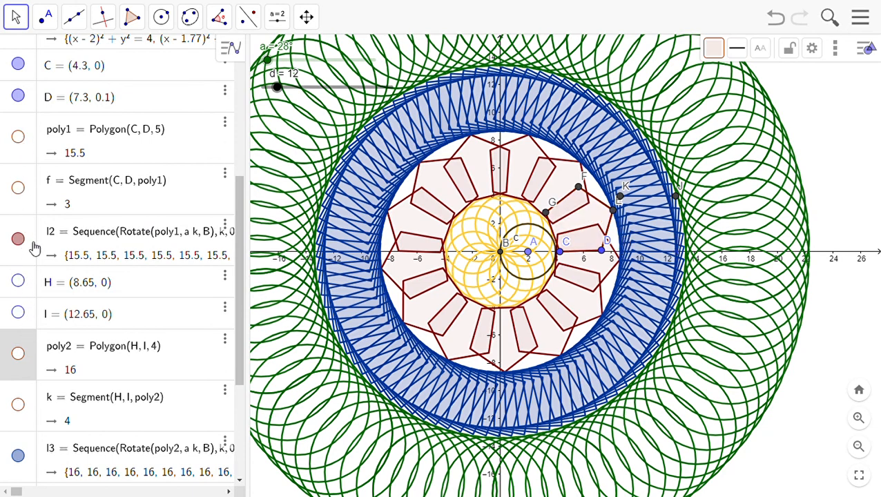
{"action": "scroll", "coordinate": [41, 372], "scroll_direction": "down", "scroll_amount": 4}
{"action": "scroll", "coordinate": [76, 383], "scroll_direction": "up", "scroll_amount": 8}
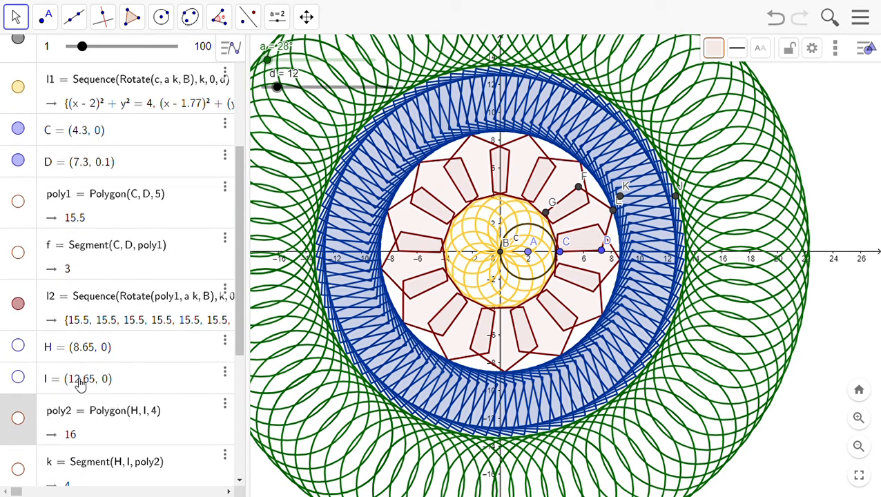
{"action": "scroll", "coordinate": [78, 382], "scroll_direction": "up", "scroll_amount": 3}
{"action": "left_click", "coordinate": [18, 355]}
{"action": "left_click", "coordinate": [18, 322]}
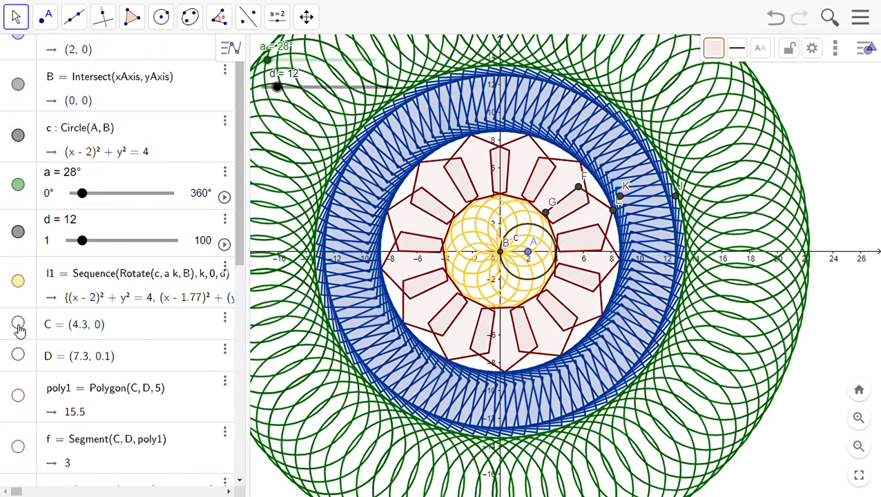
- Hide the original inner circle c together with its defining points A and B
{"action": "left_click", "coordinate": [19, 232]}
{"action": "left_click", "coordinate": [19, 232]}
{"action": "scroll", "coordinate": [23, 233], "scroll_direction": "up", "scroll_amount": 1}
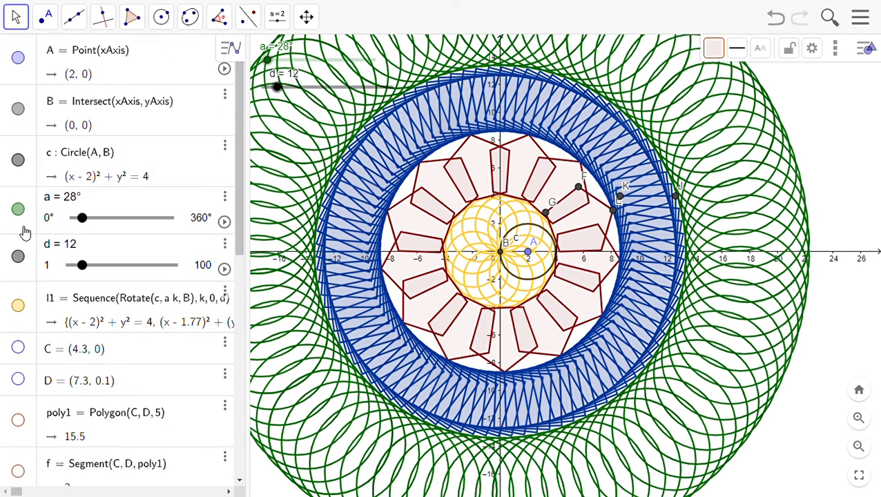
{"action": "left_click", "coordinate": [19, 161]}
{"action": "left_click", "coordinate": [18, 58]}
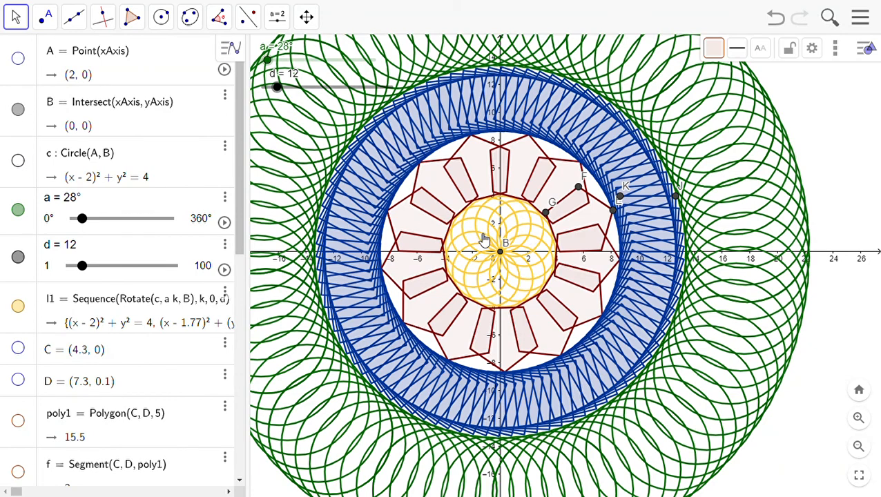
{"action": "scroll", "coordinate": [485, 239], "scroll_direction": "down", "scroll_amount": 1}
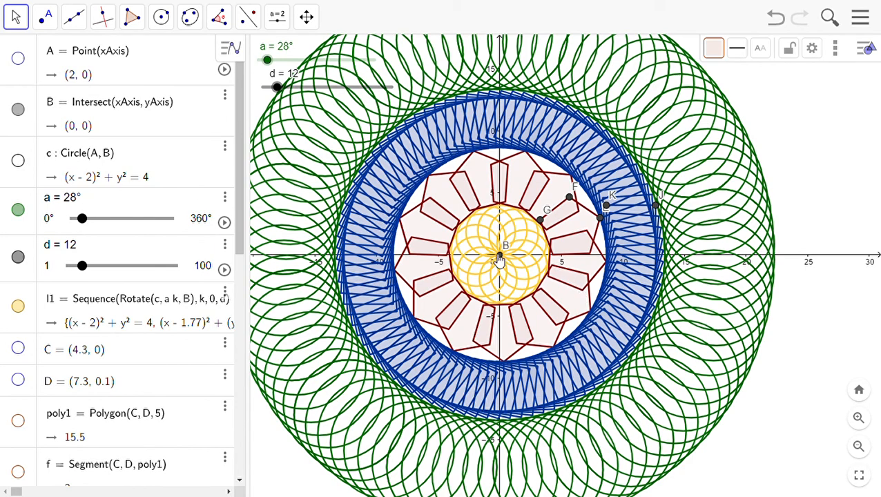
{"action": "left_click", "coordinate": [19, 111]}
{"action": "scroll", "coordinate": [356, 227], "scroll_direction": "down", "scroll_amount": 3}
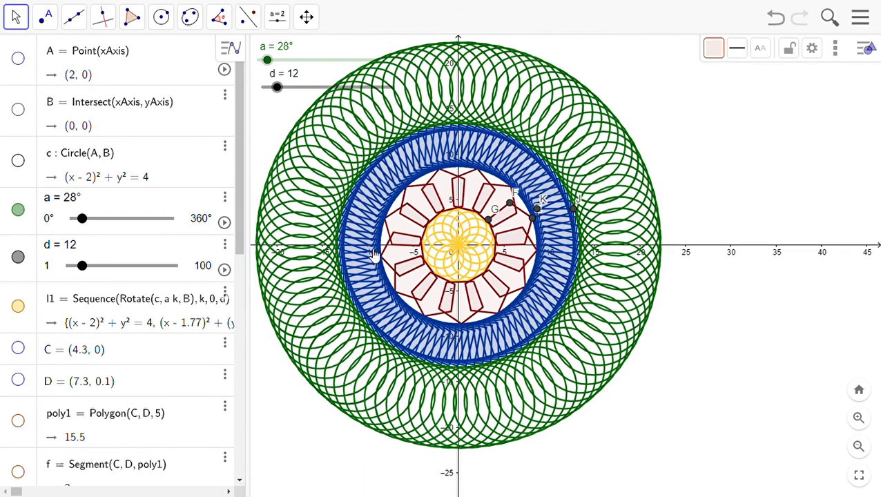
- Hide the remaining pentagon and square vertices E, K, F, G and J in the drawing
{"action": "scroll", "coordinate": [533, 216], "scroll_direction": "up", "scroll_amount": 8}
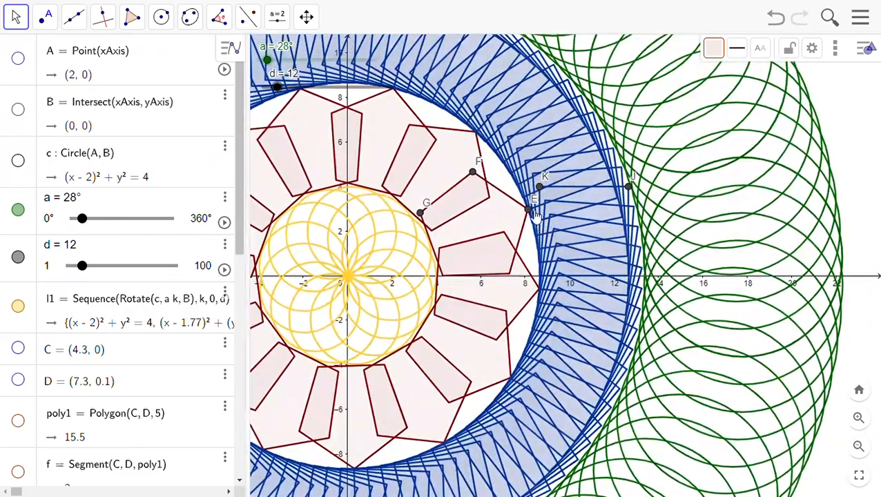
{"action": "right_click", "coordinate": [530, 212]}
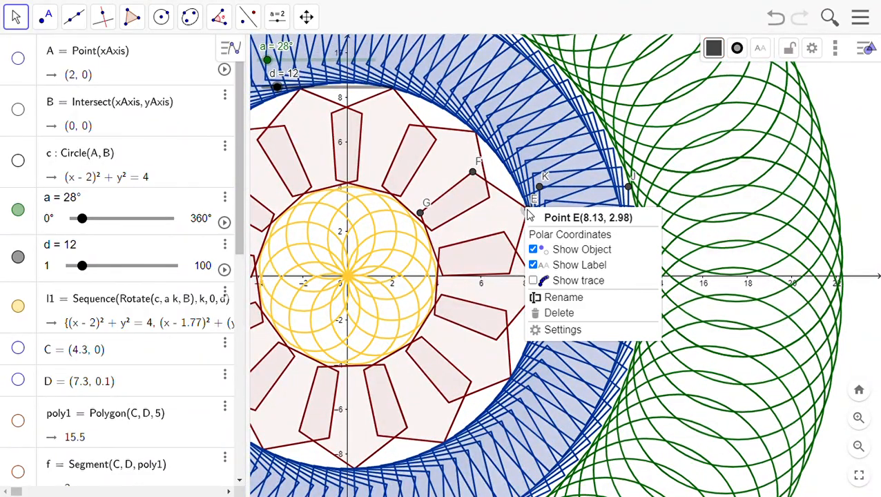
{"action": "left_click", "coordinate": [537, 251]}
{"action": "right_click", "coordinate": [539, 185]}
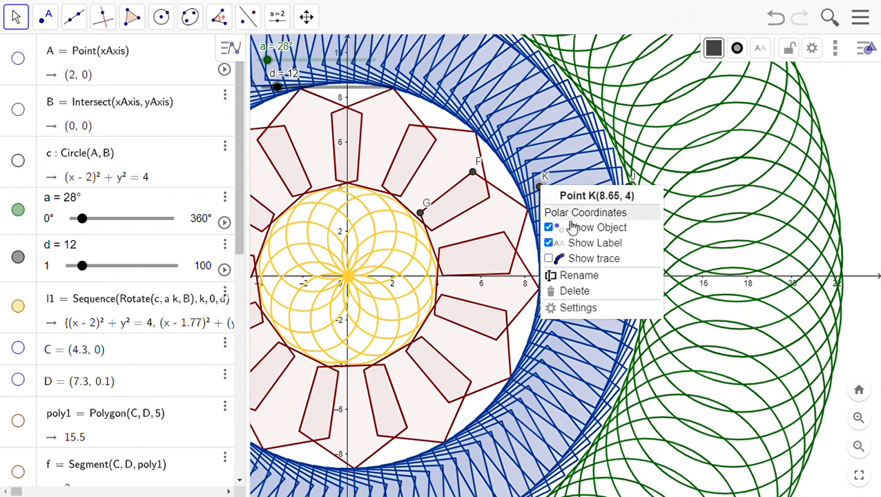
{"action": "left_click", "coordinate": [573, 229]}
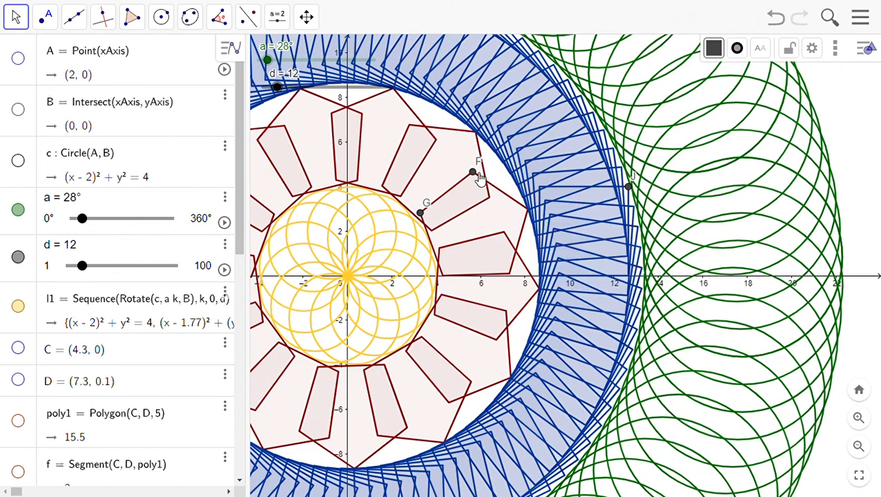
{"action": "right_click", "coordinate": [474, 173]}
{"action": "left_click", "coordinate": [508, 215]}
{"action": "right_click", "coordinate": [421, 214]}
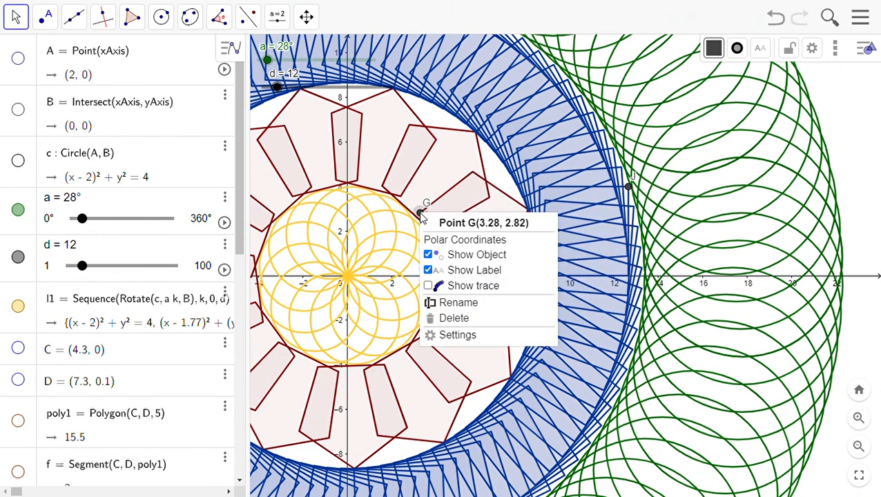
{"action": "left_click", "coordinate": [462, 254]}
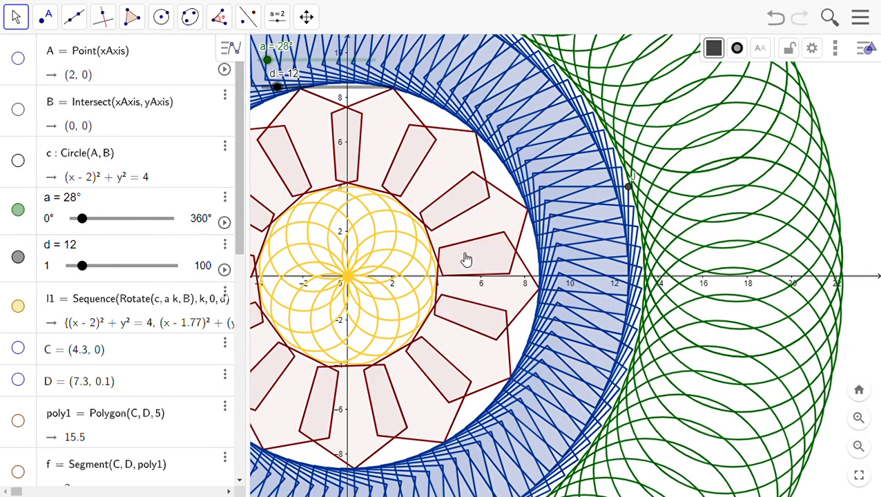
{"action": "right_click", "coordinate": [630, 192]}
{"action": "left_click", "coordinate": [657, 230]}
- Examine the cleaned-up flower pattern from its green outer ring down to the yellow center
{"action": "scroll", "coordinate": [523, 235], "scroll_direction": "down", "scroll_amount": 3}
{"action": "scroll", "coordinate": [522, 235], "scroll_direction": "down", "scroll_amount": 1}
{"action": "scroll", "coordinate": [680, 255], "scroll_direction": "down", "scroll_amount": 4}
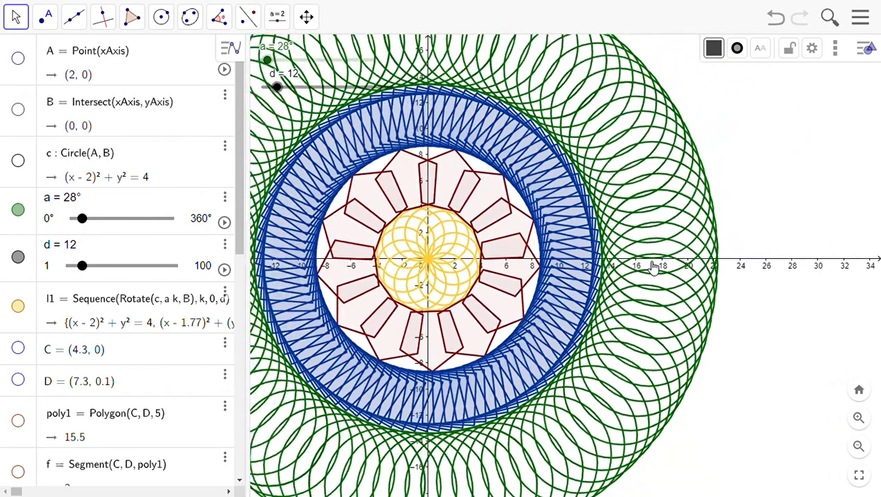
{"action": "left_click_drag", "start_coordinate": [730, 199], "coordinate": [820, 187]}
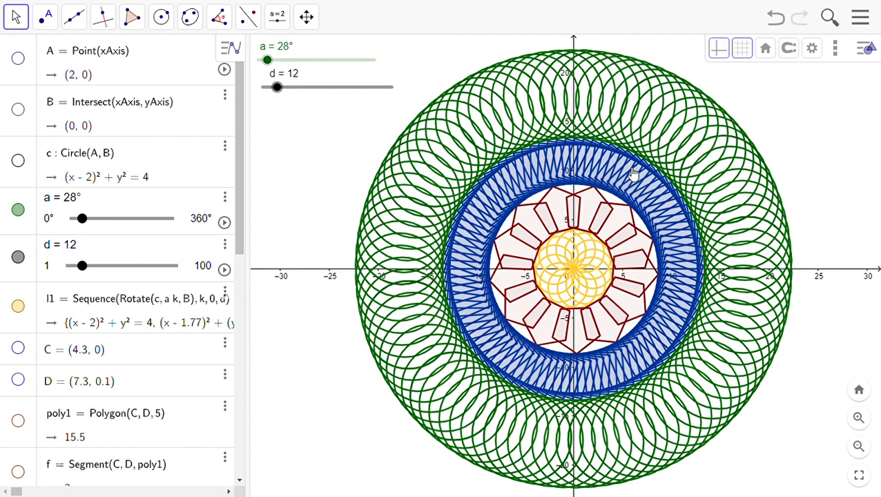
{"action": "scroll", "coordinate": [541, 289], "scroll_direction": "up", "scroll_amount": 2}
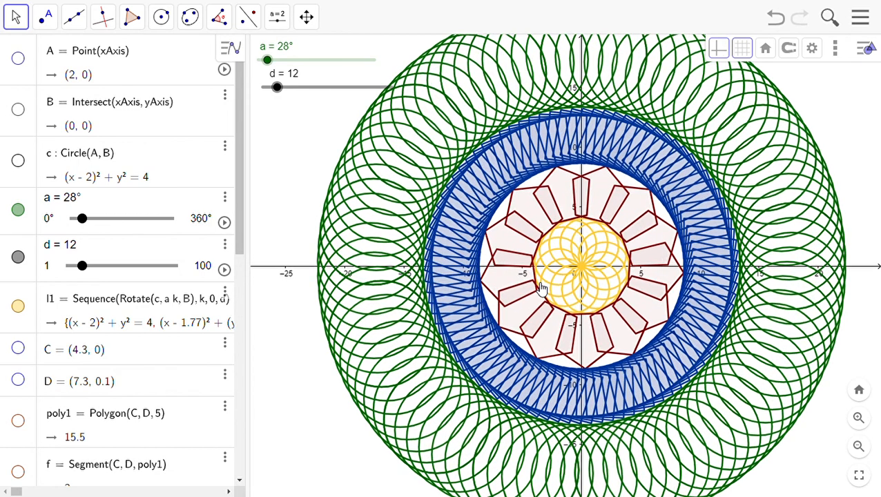
{"action": "scroll", "coordinate": [583, 283], "scroll_direction": "down", "scroll_amount": 1}
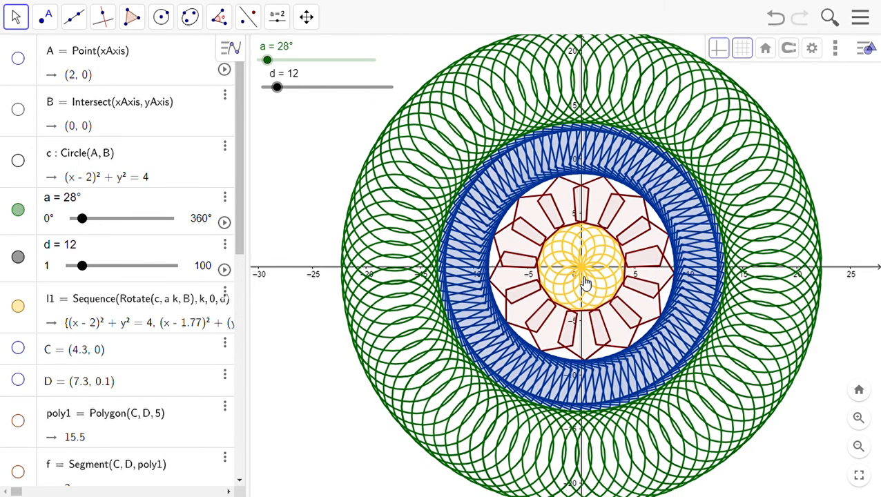
{"action": "scroll", "coordinate": [584, 283], "scroll_direction": "up", "scroll_amount": 1}
{"action": "scroll", "coordinate": [584, 283], "scroll_direction": "up", "scroll_amount": 1}
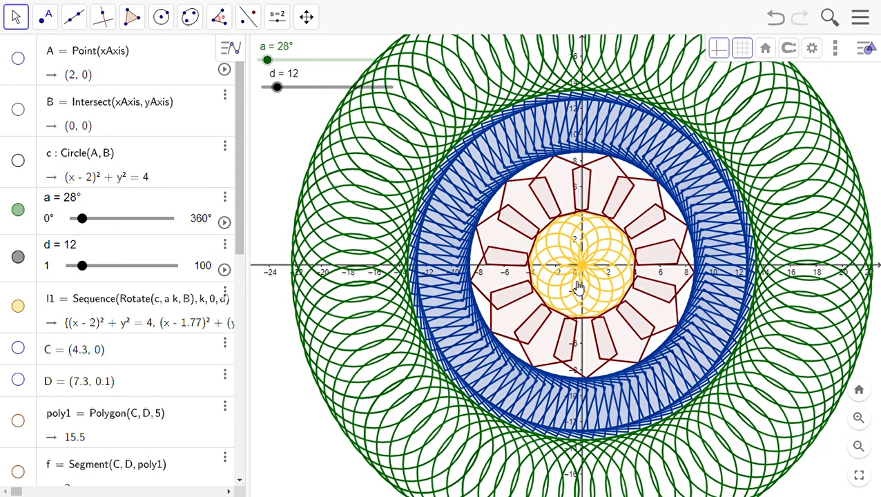
{"action": "scroll", "coordinate": [562, 259], "scroll_direction": "up", "scroll_amount": 1}
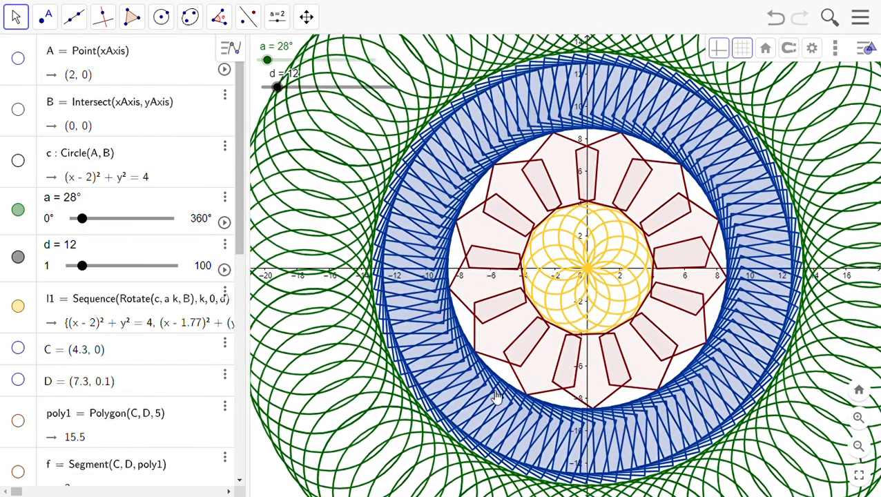
{"action": "scroll", "coordinate": [577, 276], "scroll_direction": "up", "scroll_amount": 1}
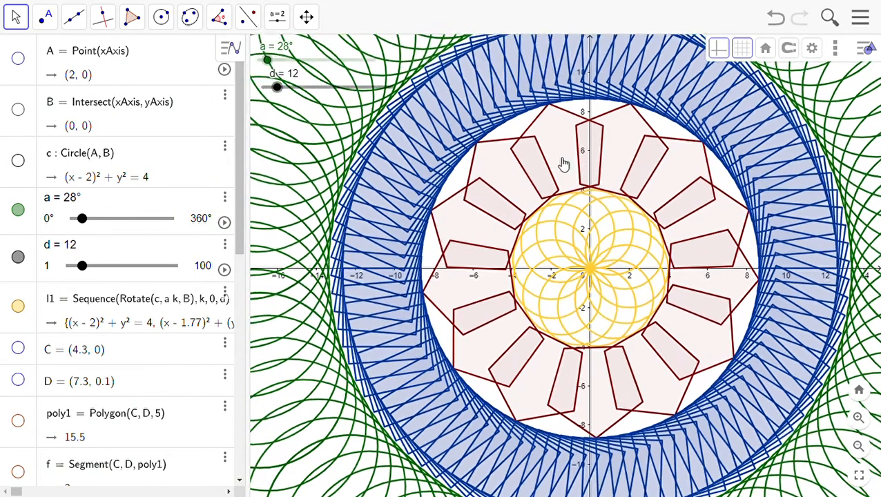
{"action": "scroll", "coordinate": [567, 361], "scroll_direction": "up", "scroll_amount": 1}
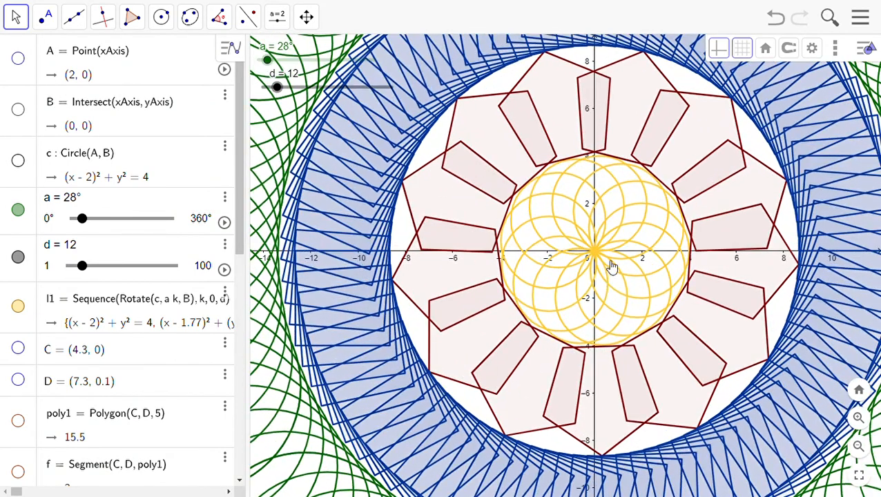
{"action": "scroll", "coordinate": [615, 236], "scroll_direction": "up", "scroll_amount": 3}
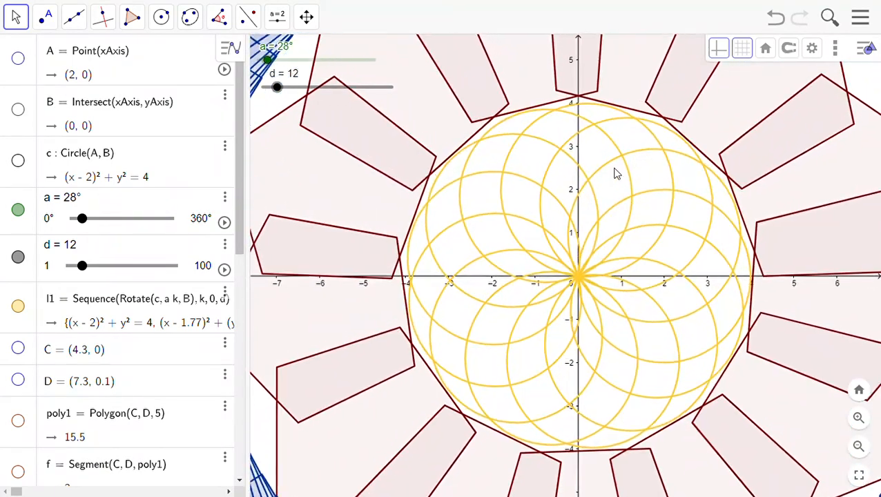
{"action": "scroll", "coordinate": [615, 174], "scroll_direction": "up", "scroll_amount": 2}
{"action": "scroll", "coordinate": [514, 250], "scroll_direction": "down", "scroll_amount": 2}
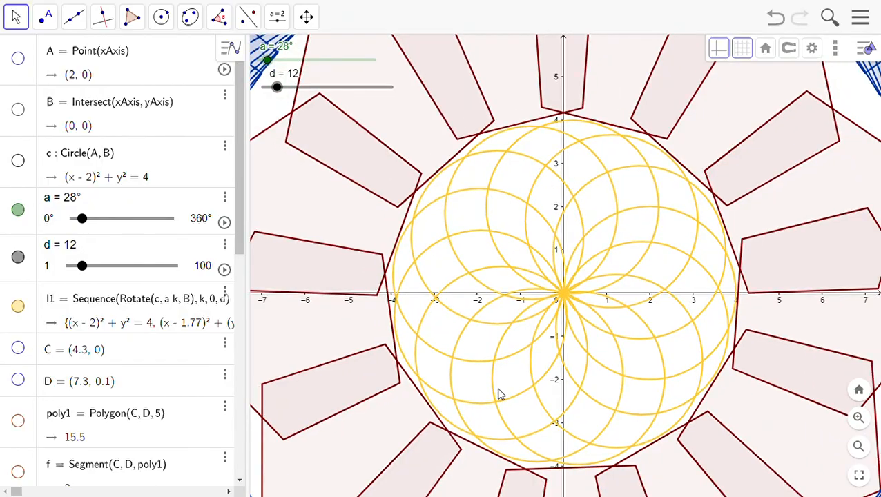
{"action": "scroll", "coordinate": [623, 290], "scroll_direction": "down", "scroll_amount": 8}
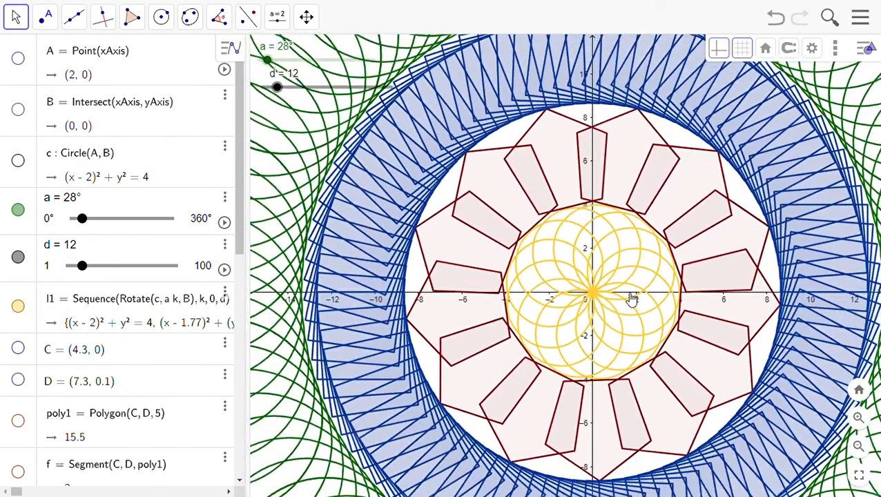
{"action": "scroll", "coordinate": [631, 298], "scroll_direction": "down", "scroll_amount": 6}
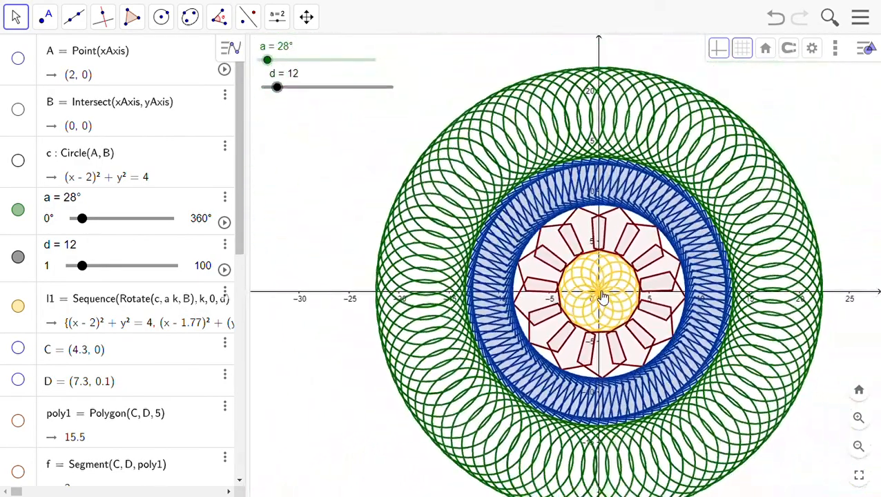
{"action": "scroll", "coordinate": [602, 297], "scroll_direction": "up", "scroll_amount": 6}
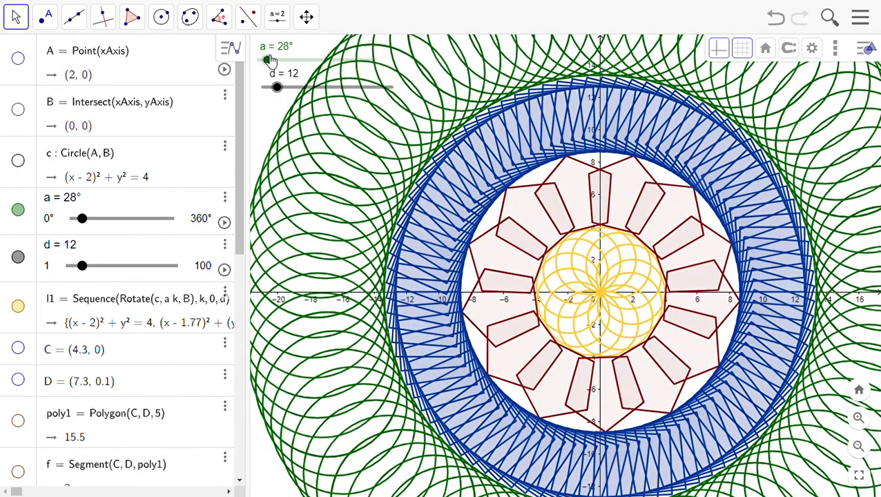
- Lower the rotation angle slider a gradually to 2°
{"action": "left_click_drag", "start_coordinate": [269, 60], "coordinate": [268, 61]}
{"action": "left_click_drag", "start_coordinate": [269, 60], "coordinate": [268, 60]}
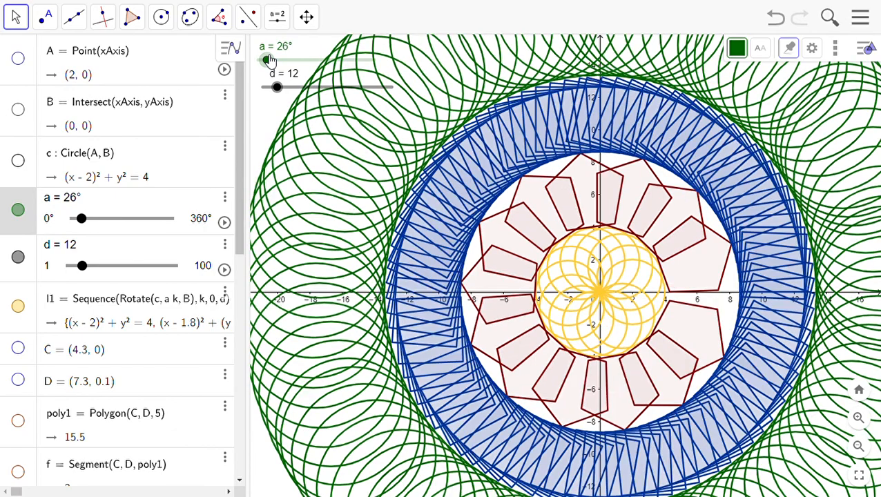
{"action": "key", "text": "Left"}
{"action": "key", "text": "Left"}
{"action": "key", "text": "Left"}
{"action": "key", "text": "Left"}
{"action": "key", "text": "Left"}
{"action": "key", "text": "Left"}
{"action": "key", "text": "Left"}
{"action": "key", "text": "Left"}
{"action": "key", "text": "Left"}
{"action": "key", "text": "Left"}
{"action": "key", "text": "Left"}
{"action": "key", "text": "Left"}
{"action": "key", "text": "Left"}
{"action": "key", "text": "Left"}
{"action": "key", "text": "Left"}
{"action": "key", "text": "Left"}
{"action": "key", "text": "Left"}
{"action": "key", "text": "Left"}
{"action": "key", "text": "Left"}
{"action": "key", "text": "Left"}
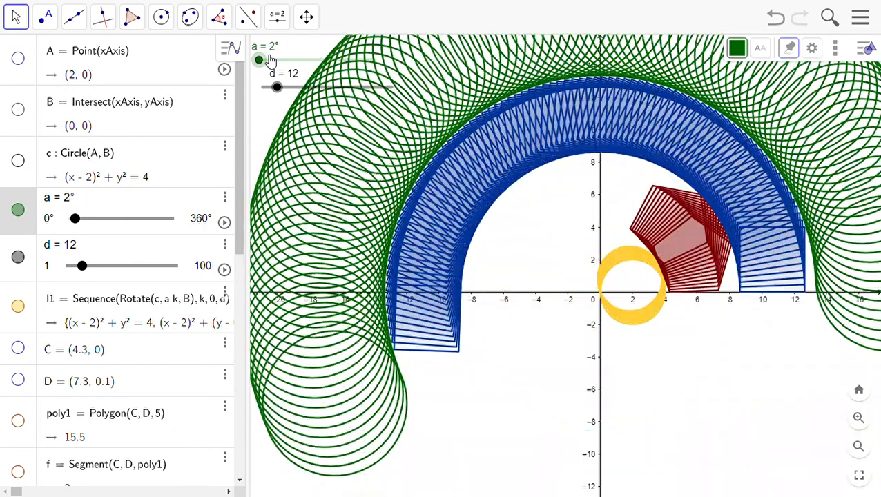
- Raise the rotation angle slider a one degree at a time to 7°
{"action": "key", "text": "Right"}
{"action": "key", "text": "Right"}
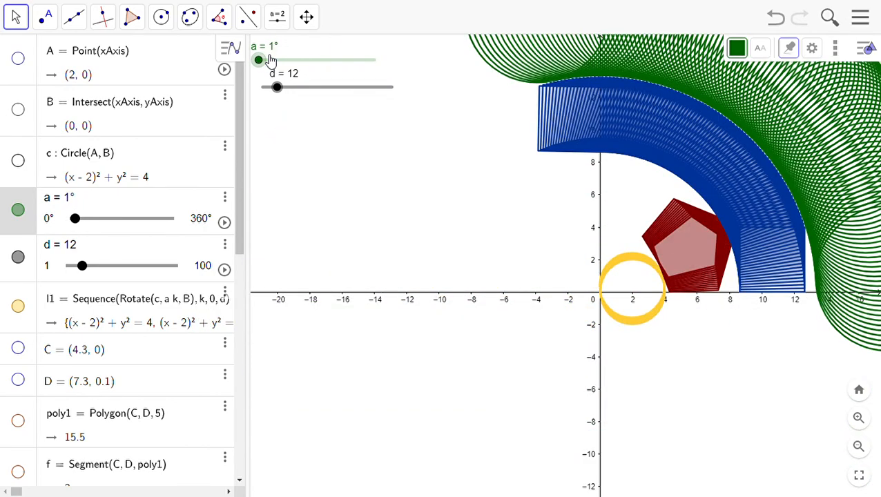
{"action": "key", "text": "Right"}
{"action": "key", "text": "Right"}
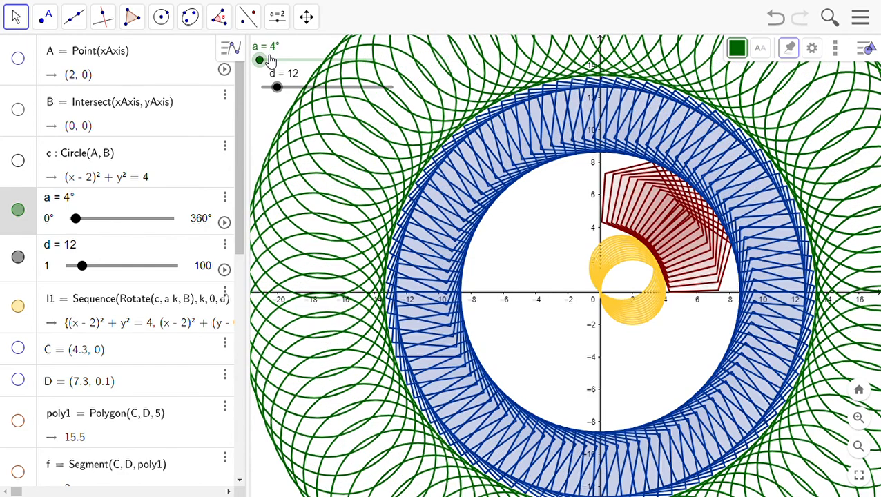
{"action": "key", "text": "Right"}
{"action": "key", "text": "Right"}
{"action": "key", "text": "Right"}
{"action": "key", "text": "Right"}
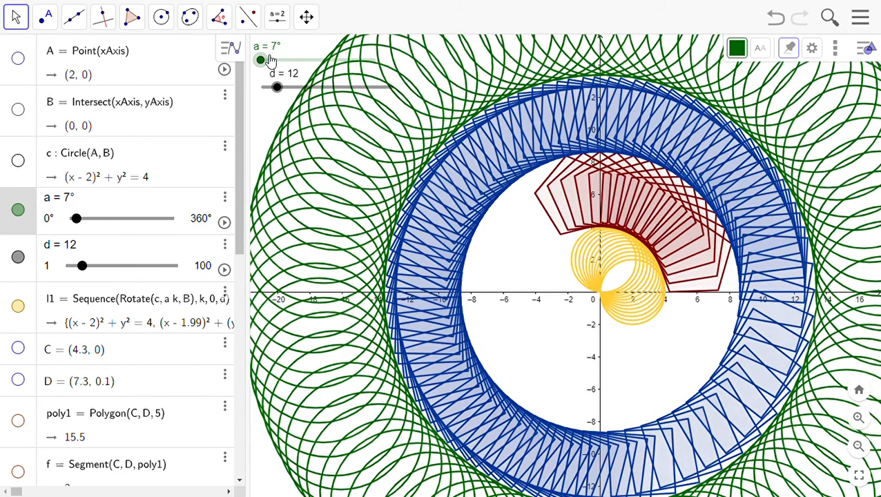
- Bring the rotation angle slider a down to 0° with the whole pattern in view
{"action": "key", "text": "Left"}
{"action": "key", "text": "Left"}
{"action": "key", "text": "Left"}
{"action": "key", "text": "Left"}
{"action": "key", "text": "Left"}
{"action": "key", "text": "Left"}
{"action": "key", "text": "Left"}
{"action": "key", "text": "Left"}
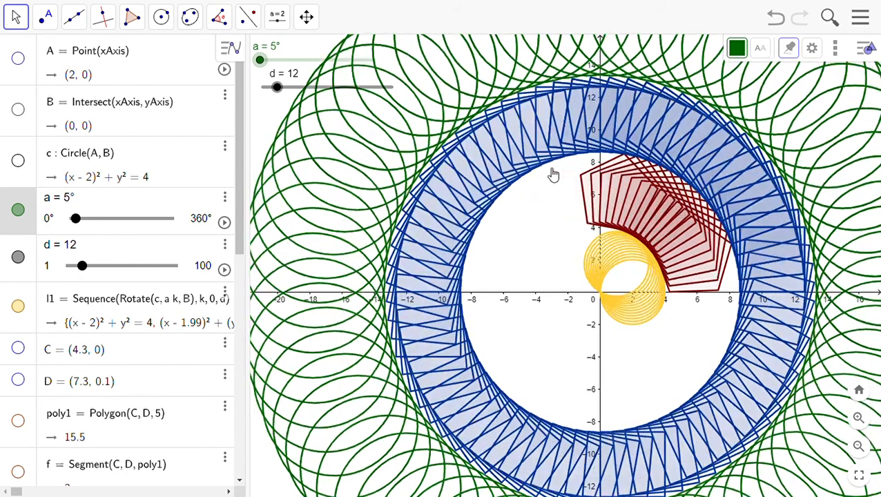
{"action": "scroll", "coordinate": [553, 175], "scroll_direction": "down", "scroll_amount": 5}
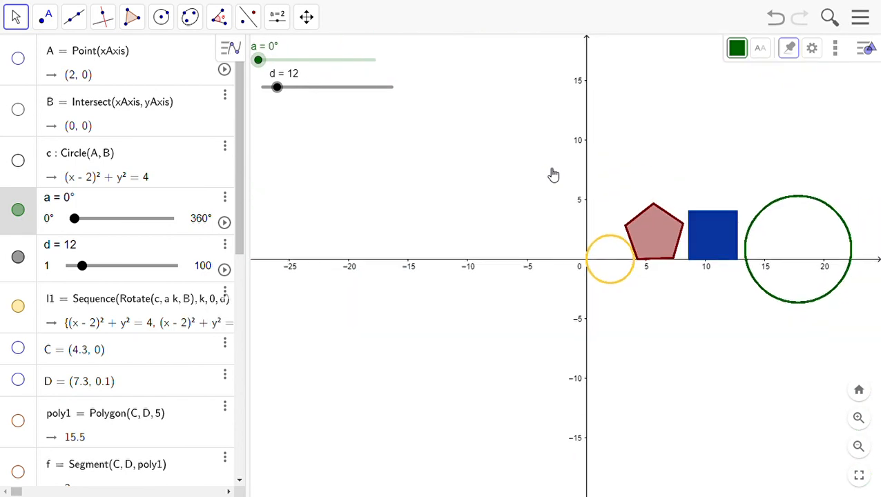
- Raise the rotation angle slider a one degree at a time to 34°
{"action": "key", "text": "Right"}
{"action": "key", "text": "Right"}
{"action": "key", "text": "Right"}
{"action": "key", "text": "Right"}
{"action": "key", "text": "Right"}
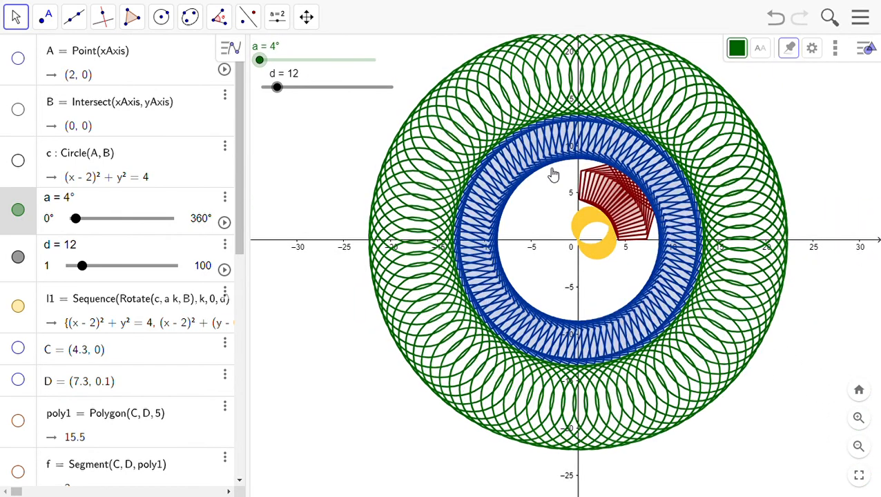
{"action": "key", "text": "Right"}
{"action": "key", "text": "Right"}
{"action": "key", "text": "Right"}
{"action": "key", "text": "Right"}
{"action": "key", "text": "Right"}
{"action": "key", "text": "Right"}
{"action": "key", "text": "Right"}
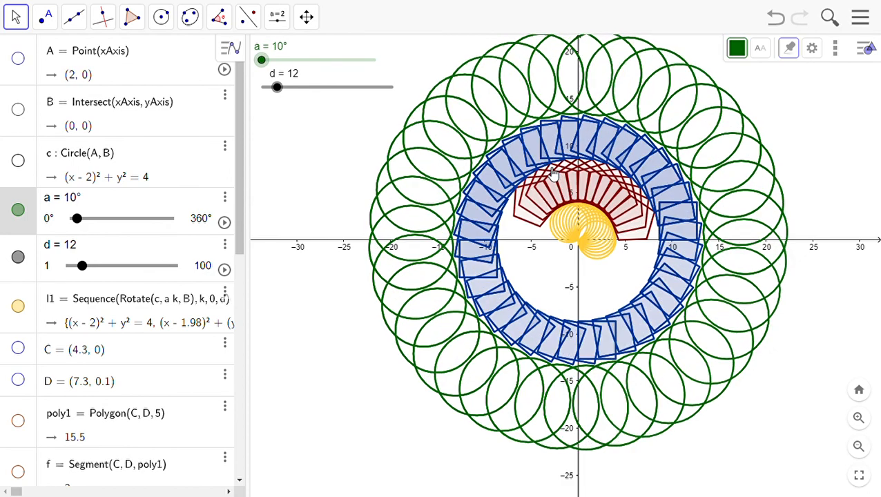
{"action": "key", "text": "Right"}
{"action": "key", "text": "Right"}
{"action": "key", "text": "Right"}
{"action": "key", "text": "Right"}
{"action": "key", "text": "Right"}
{"action": "key", "text": "Right"}
{"action": "key", "text": "Right"}
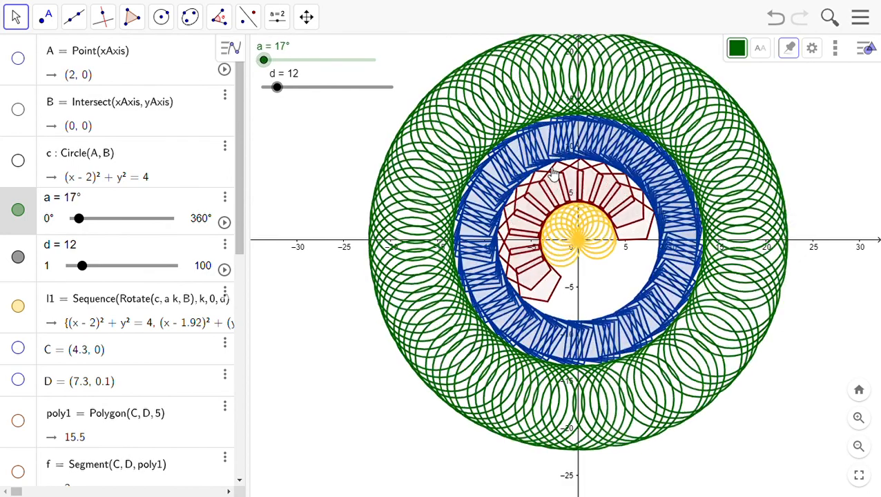
{"action": "key", "text": "Right"}
{"action": "key", "text": "Right"}
{"action": "key", "text": "Right"}
{"action": "key", "text": "Right"}
{"action": "key", "text": "Right"}
{"action": "key", "text": "Right"}
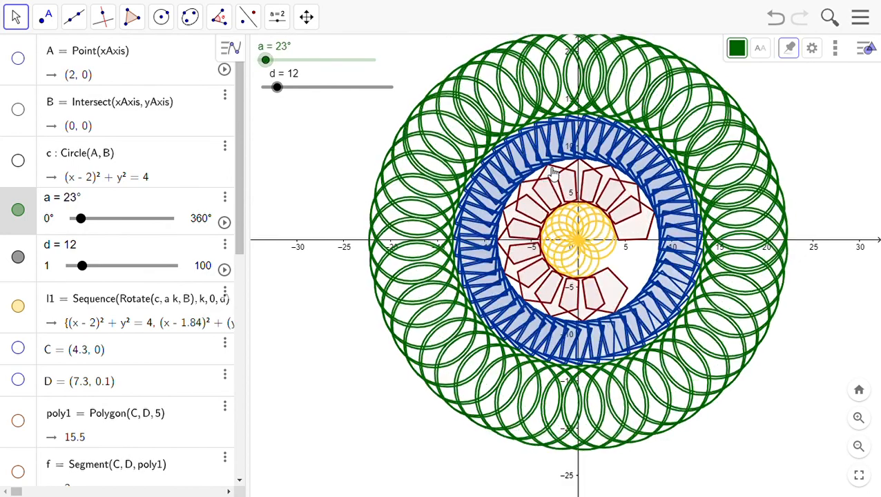
{"action": "key", "text": "Right"}
{"action": "key", "text": "Right"}
{"action": "key", "text": "Right"}
{"action": "key", "text": "Right"}
{"action": "key", "text": "Right"}
{"action": "key", "text": "Right"}
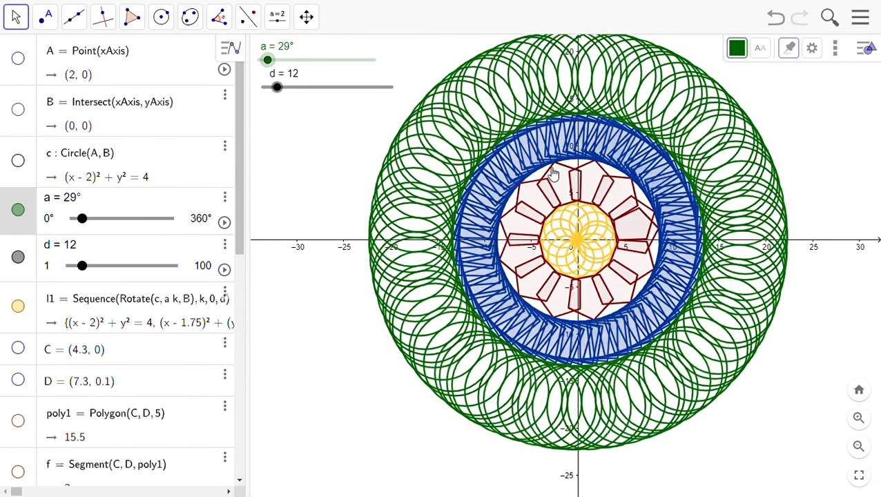
{"action": "key", "text": "Right"}
{"action": "key", "text": "Right"}
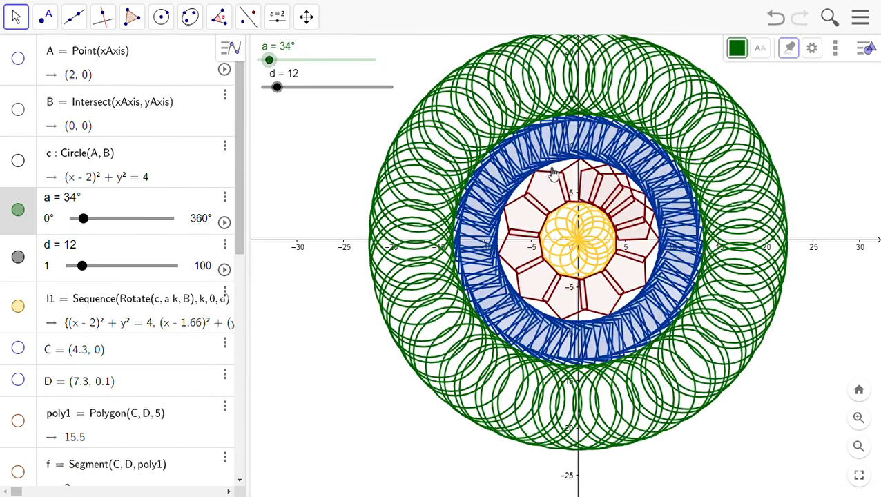
- Lower the rotation angle slider a to 28° and fit the whole pattern in view
{"action": "key", "text": "Left"}
{"action": "key", "text": "Left"}
{"action": "key", "text": "Left"}
{"action": "key", "text": "Left"}
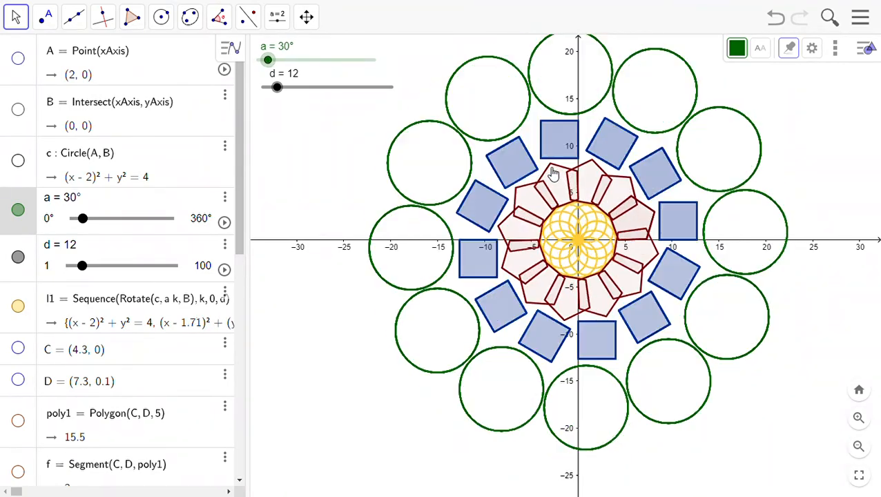
{"action": "key", "text": "Left"}
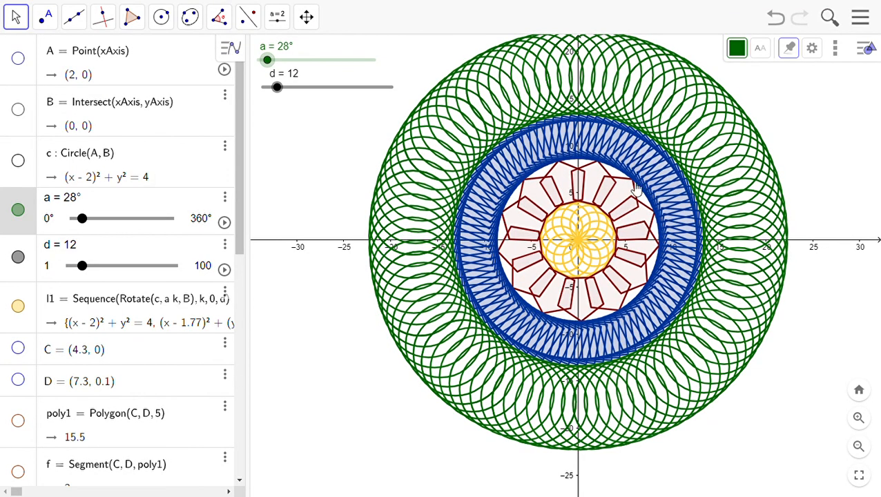
{"action": "scroll", "coordinate": [758, 267], "scroll_direction": "down", "scroll_amount": 3}
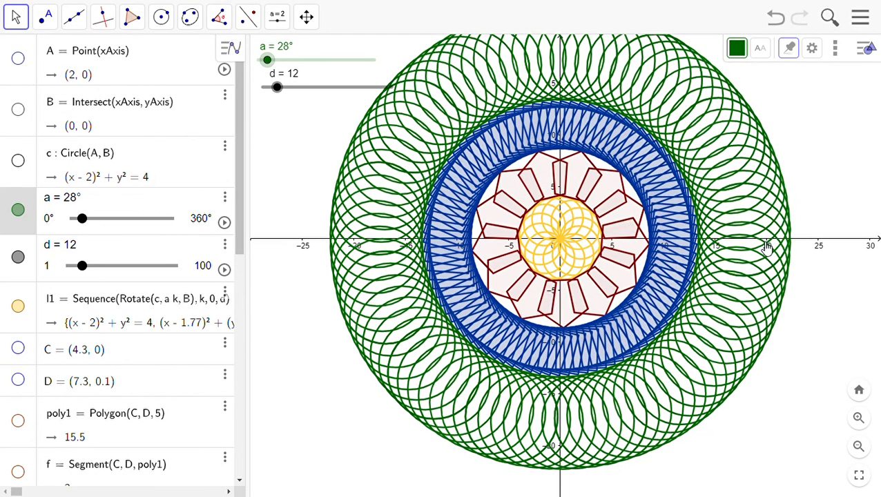
{"action": "scroll", "coordinate": [787, 207], "scroll_direction": "up", "scroll_amount": 3}
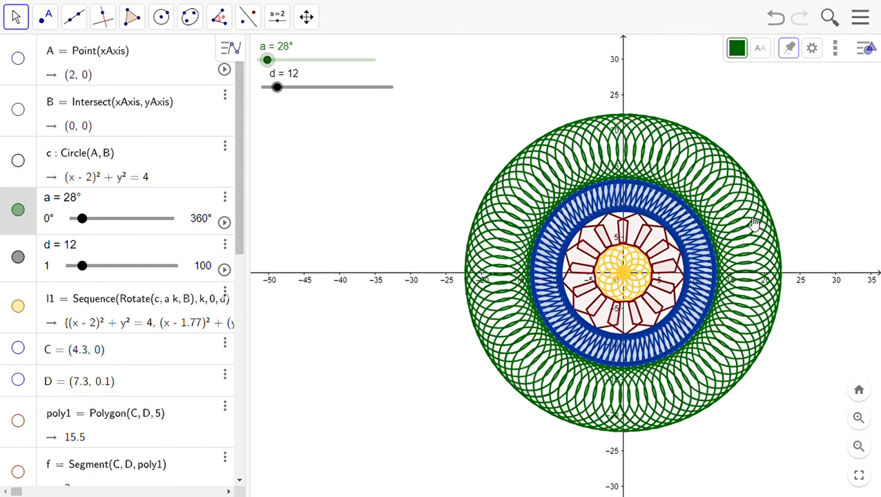
{"action": "scroll", "coordinate": [815, 216], "scroll_direction": "up", "scroll_amount": 2}
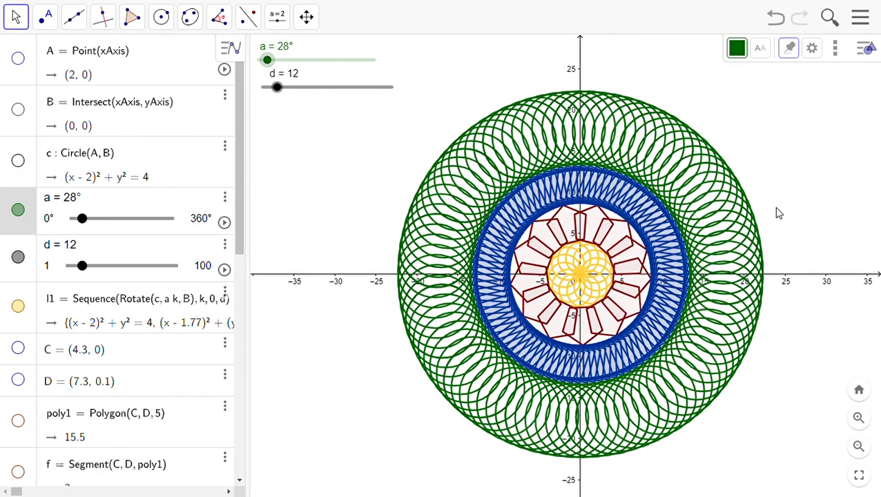
{"action": "left_click_drag", "start_coordinate": [801, 190], "coordinate": [809, 173]}
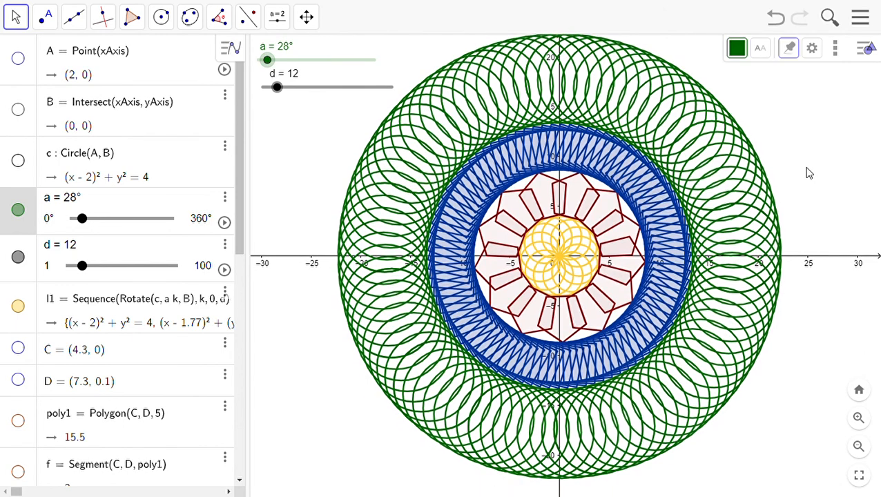
{"action": "scroll", "coordinate": [804, 174], "scroll_direction": "down", "scroll_amount": 1}
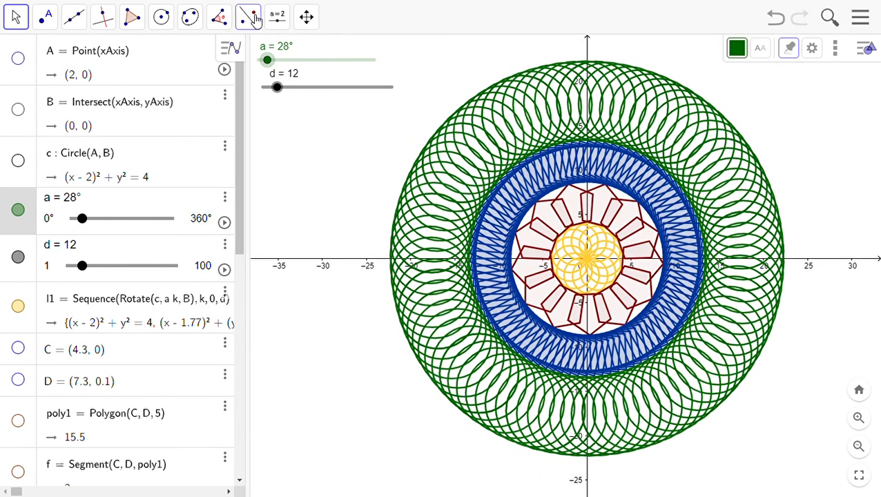
{"action": "left_click", "coordinate": [250, 18]}
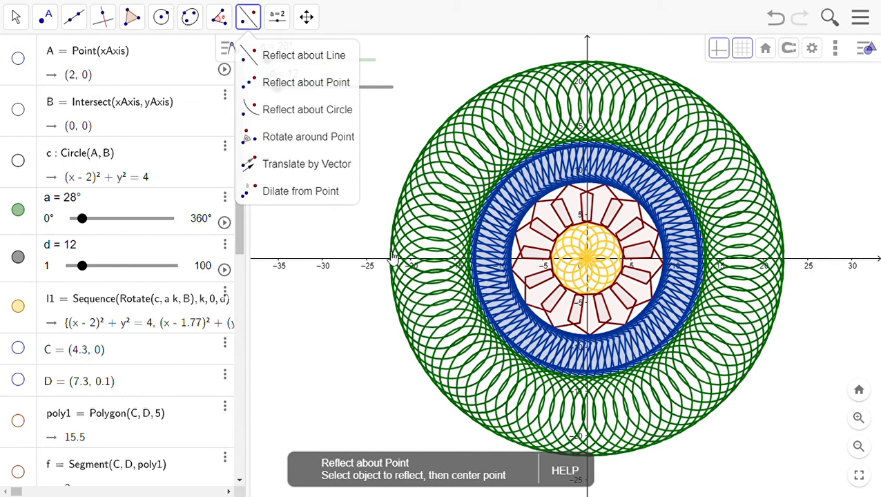
{"action": "left_click", "coordinate": [307, 61]}
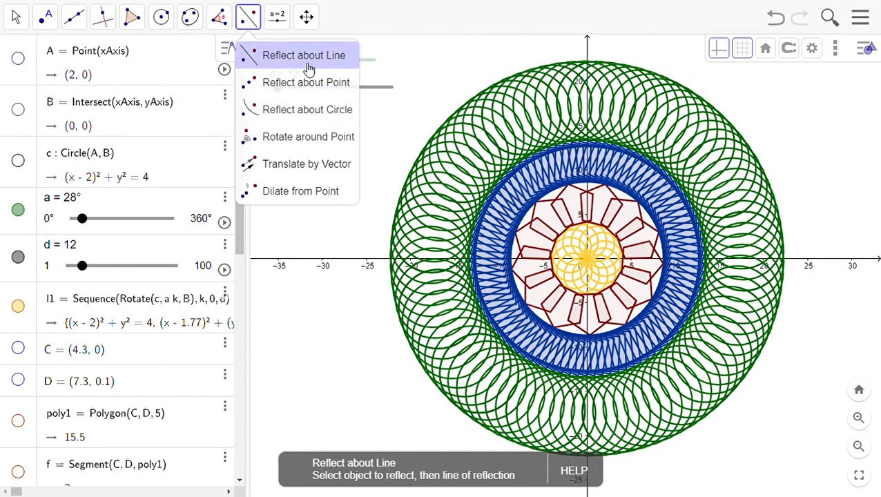
{"action": "left_click", "coordinate": [322, 89]}
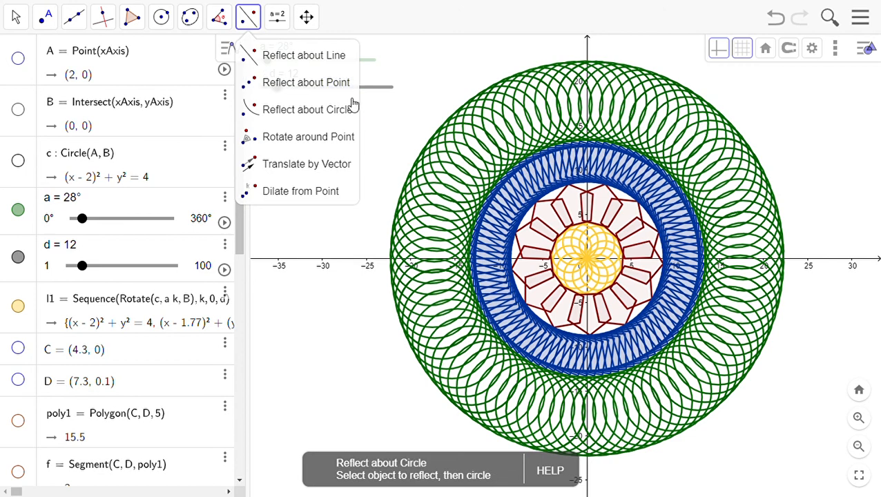
- Place four free points just outside the green ring near the axes, at about (23.5, 0.9), (-23, 1), (-1.1, 23.7) and (0.6, -23.3)
{"action": "mouse_move", "coordinate": [45, 24]}
{"action": "left_click", "coordinate": [83, 47]}
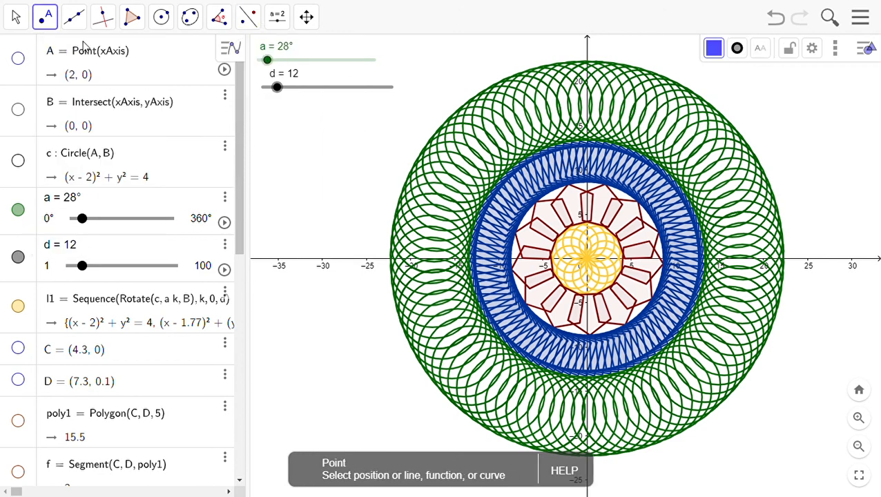
{"action": "left_click", "coordinate": [795, 252]}
{"action": "left_click", "coordinate": [384, 249]}
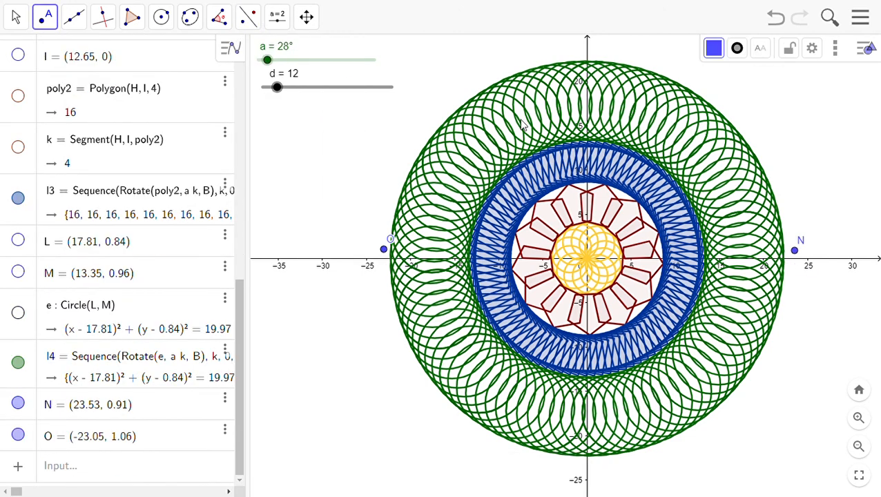
{"action": "left_click", "coordinate": [577, 48]}
{"action": "left_click", "coordinate": [593, 465]}
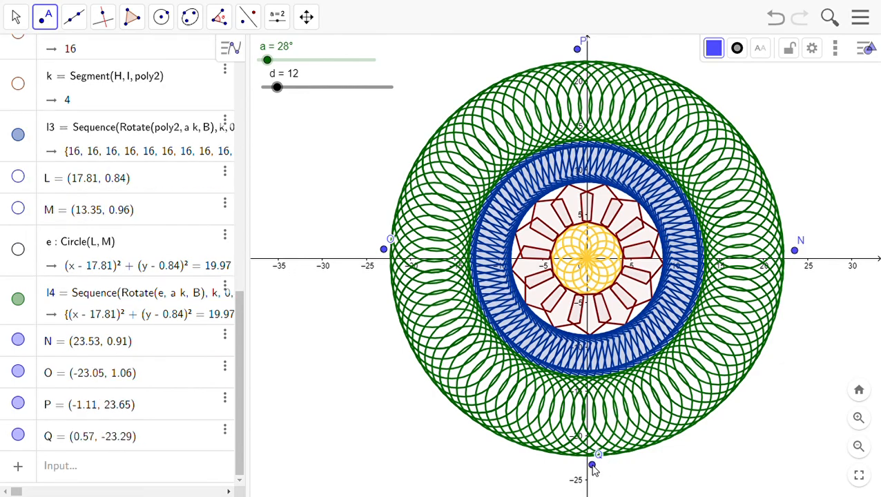
- Examine the green ring's outer edge along the x-axis near point N, and the four points around the whole pattern
{"action": "scroll", "coordinate": [834, 242], "scroll_direction": "up", "scroll_amount": 5}
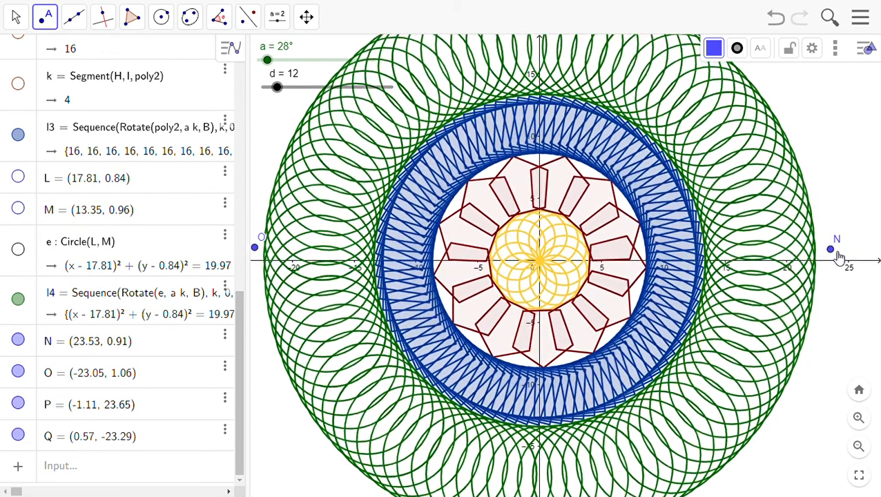
{"action": "scroll", "coordinate": [823, 265], "scroll_direction": "up", "scroll_amount": 1}
{"action": "left_click", "coordinate": [24, 20]}
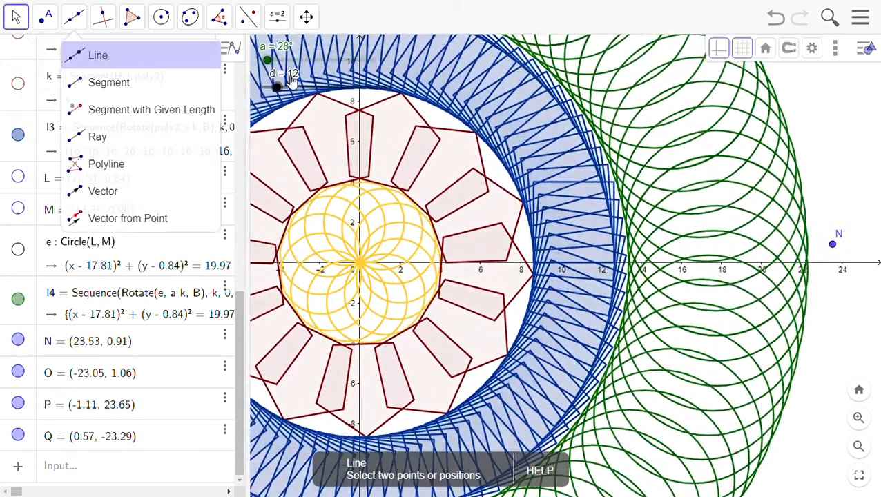
{"action": "scroll", "coordinate": [808, 266], "scroll_direction": "up", "scroll_amount": 10}
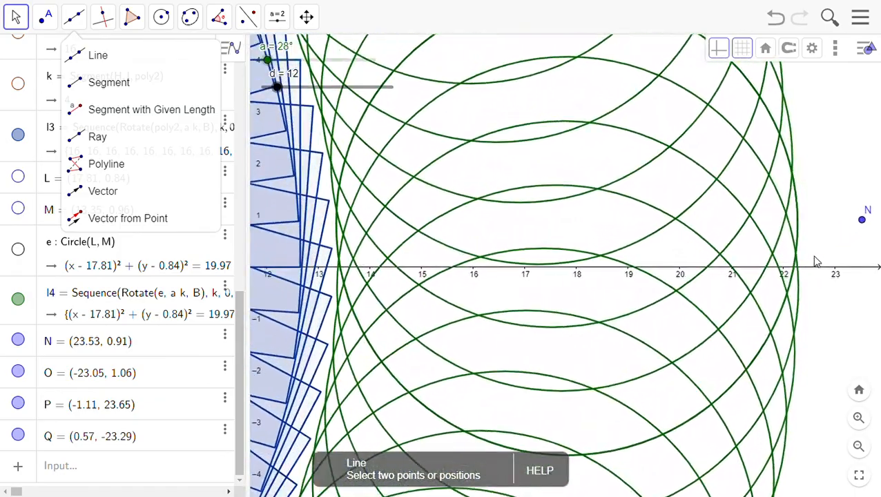
{"action": "scroll", "coordinate": [816, 266], "scroll_direction": "up", "scroll_amount": 3}
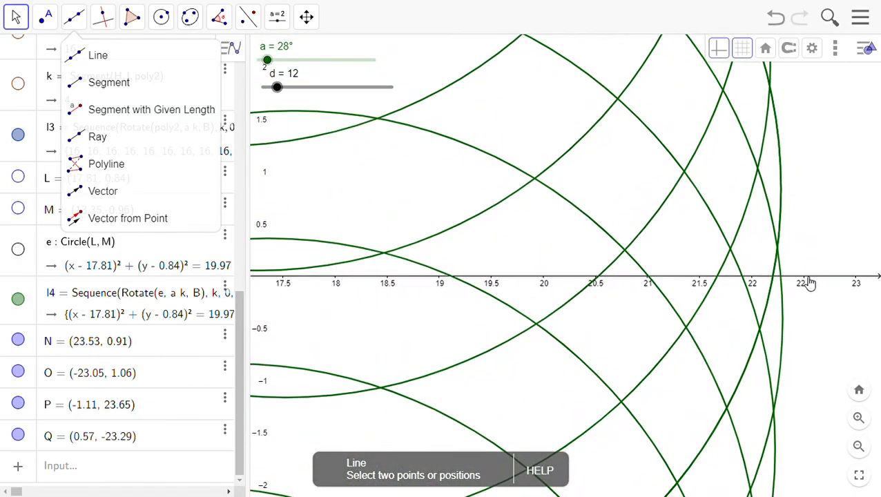
{"action": "scroll", "coordinate": [804, 290], "scroll_direction": "down", "scroll_amount": 12}
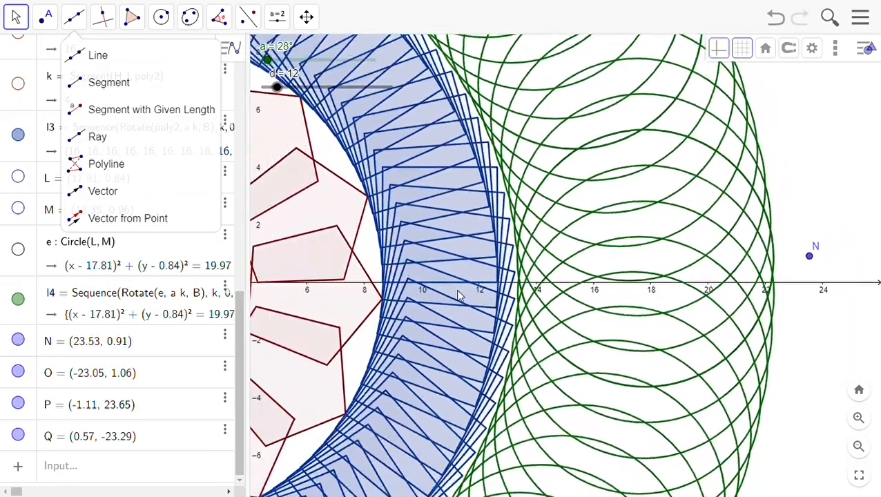
{"action": "scroll", "coordinate": [458, 295], "scroll_direction": "down", "scroll_amount": 20}
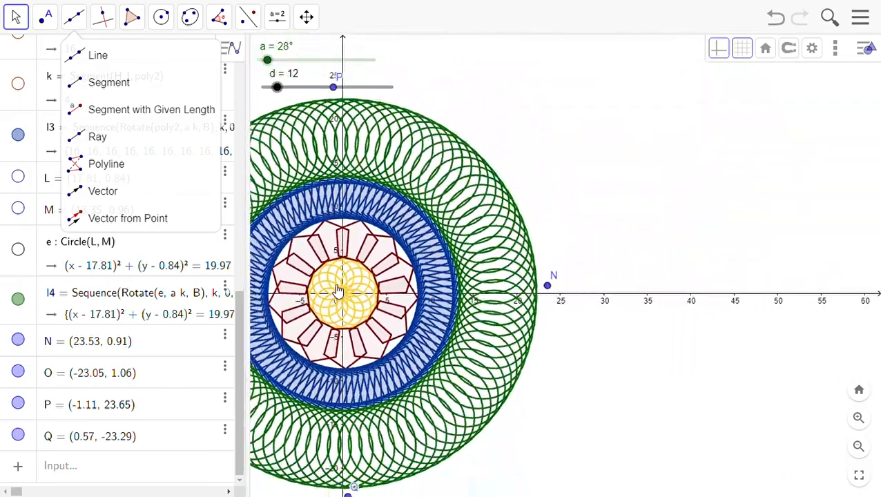
{"action": "scroll", "coordinate": [337, 291], "scroll_direction": "down", "scroll_amount": 3}
{"action": "left_click_drag", "start_coordinate": [573, 256], "coordinate": [746, 244]}
{"action": "scroll", "coordinate": [580, 299], "scroll_direction": "up", "scroll_amount": 3}
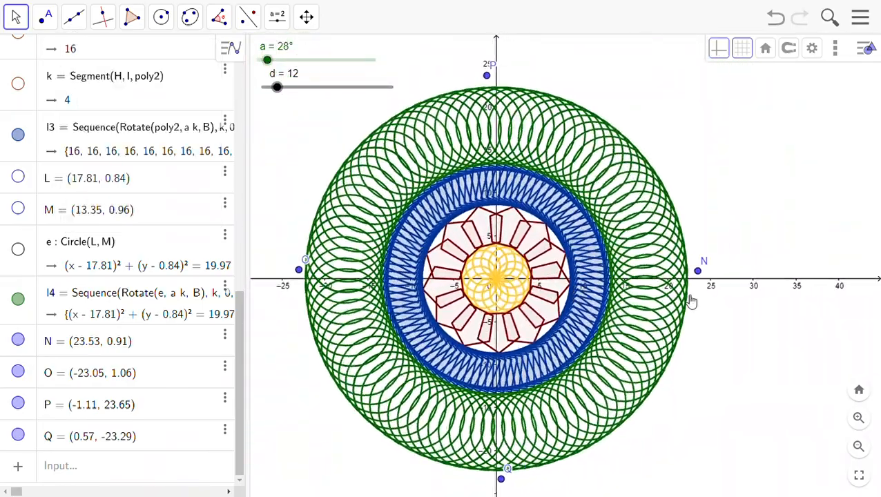
{"action": "scroll", "coordinate": [692, 298], "scroll_direction": "up", "scroll_amount": 2}
{"action": "left_click_drag", "start_coordinate": [714, 316], "coordinate": [817, 310]}
{"action": "scroll", "coordinate": [746, 305], "scroll_direction": "down", "scroll_amount": 4}
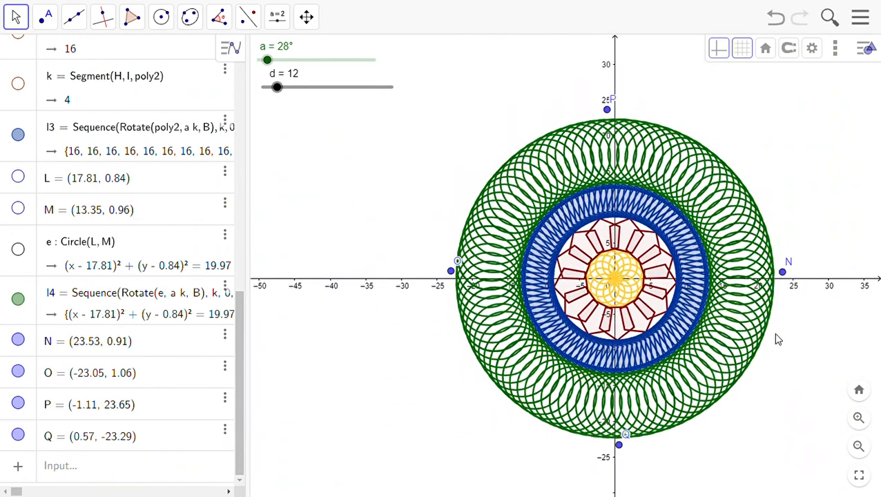
{"action": "left_click_drag", "start_coordinate": [778, 340], "coordinate": [735, 332]}
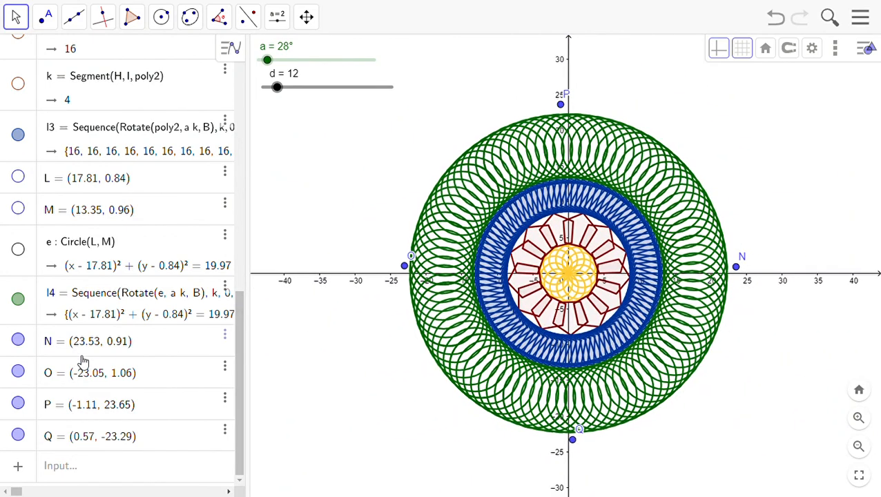
- Set the coordinates of point N to (20.5, 0) so it lies on the x-axis
{"action": "left_click", "coordinate": [130, 345]}
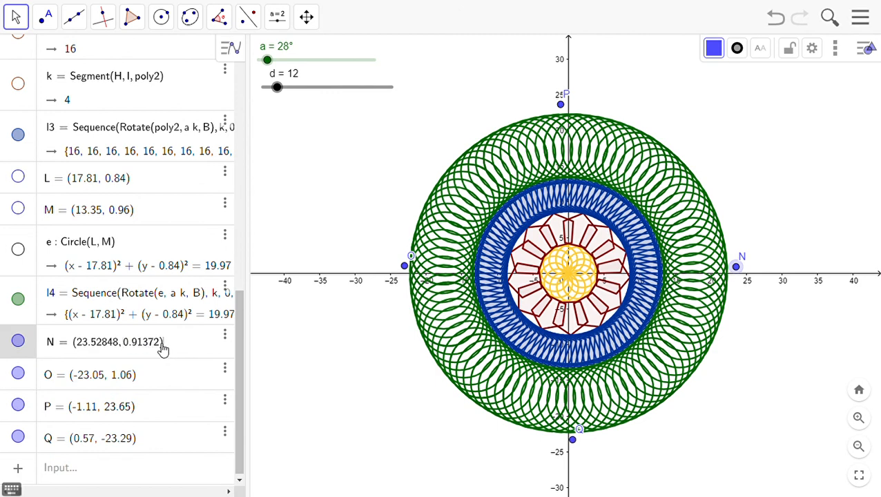
{"action": "key", "text": "BackSpace"}
{"action": "key", "text": "BackSpace"}
{"action": "key", "text": "BackSpace"}
{"action": "key", "text": "BackSpace"}
{"action": "key", "text": "BackSpace"}
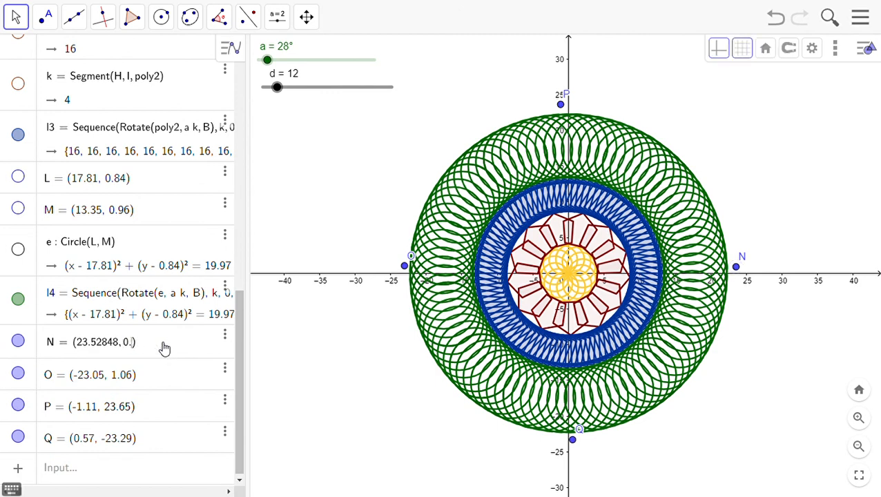
{"action": "key", "text": "BackSpace"}
{"action": "key", "text": "BackSpace"}
{"action": "key", "text": "BackSpace"}
{"action": "key", "text": "BackSpace"}
{"action": "key", "text": "BackSpace"}
{"action": "key", "text": "BackSpace"}
{"action": "key", "text": "BackSpace"}
{"action": "key", "text": "BackSpace"}
{"action": "key", "text": "BackSpace"}
{"action": "key", "text": "BackSpace"}
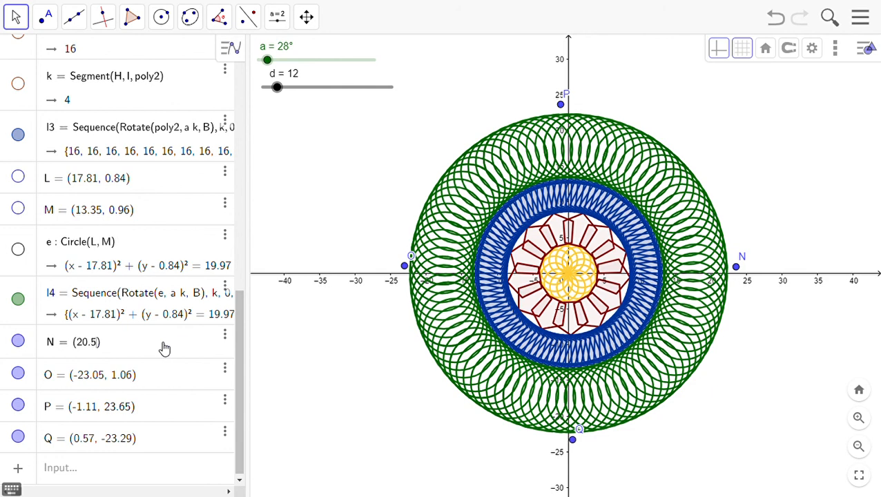
{"action": "type", "text": ",0"}
{"action": "key", "text": "Return"}
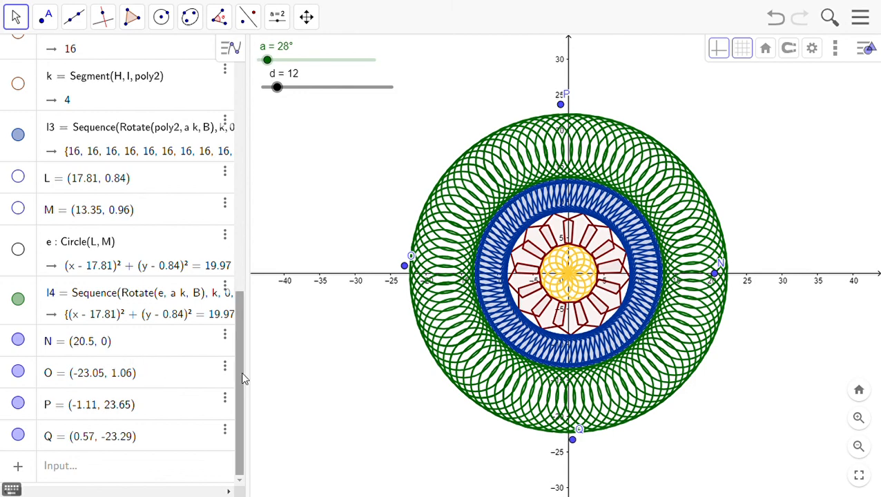
- Examine where the green ring's outer edge crosses the x-axis relative to point N
{"action": "scroll", "coordinate": [701, 280], "scroll_direction": "up", "scroll_amount": 12}
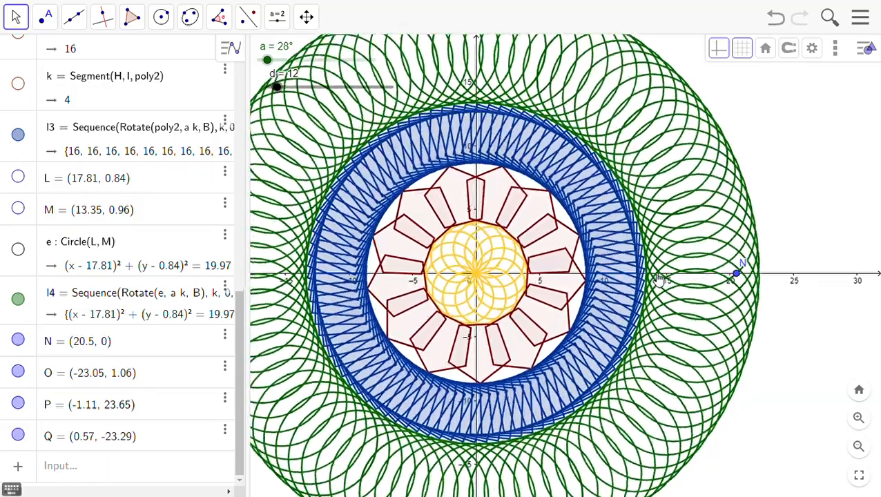
{"action": "scroll", "coordinate": [659, 278], "scroll_direction": "up", "scroll_amount": 5}
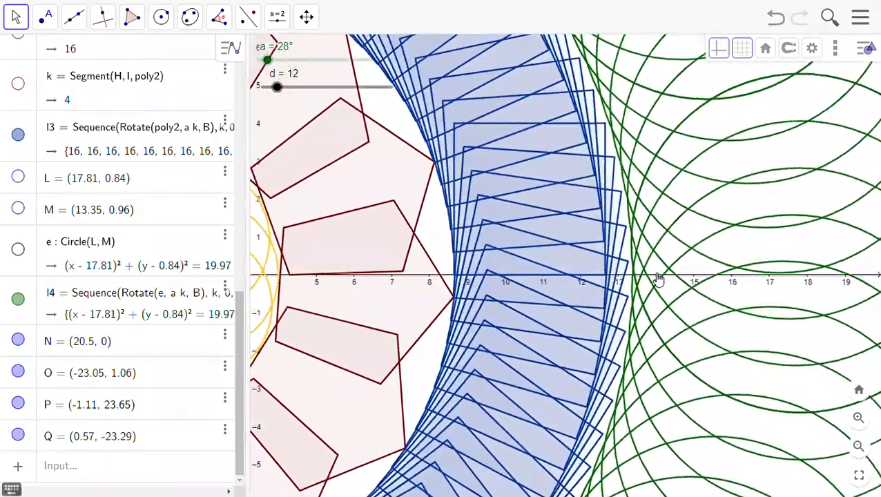
{"action": "scroll", "coordinate": [660, 278], "scroll_direction": "down", "scroll_amount": 5}
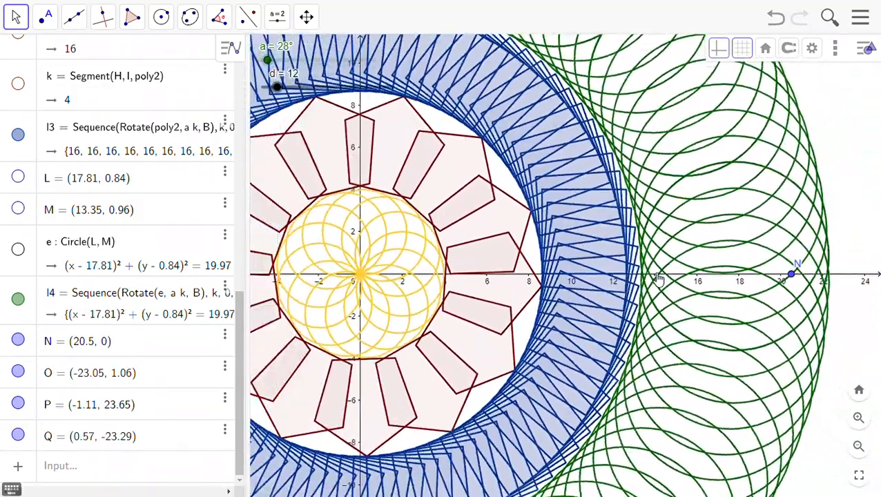
{"action": "scroll", "coordinate": [659, 279], "scroll_direction": "down", "scroll_amount": 2}
{"action": "scroll", "coordinate": [659, 278], "scroll_direction": "up", "scroll_amount": 8}
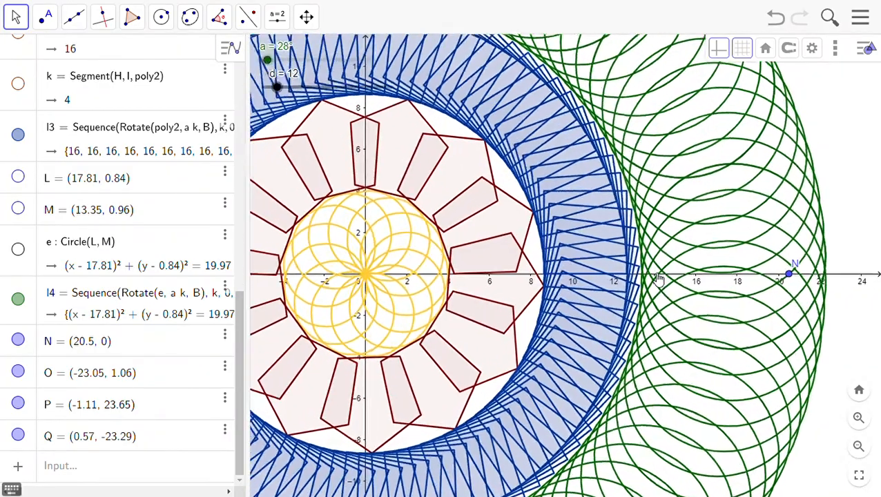
{"action": "scroll", "coordinate": [831, 292], "scroll_direction": "up", "scroll_amount": 4}
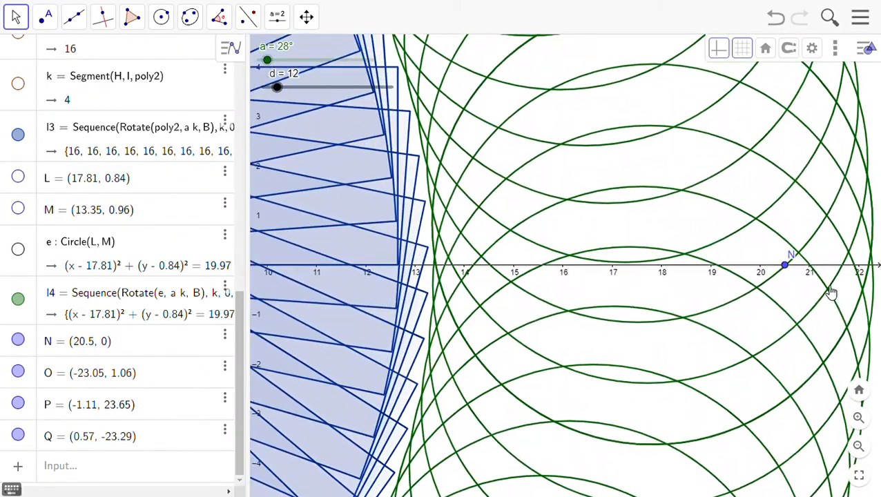
{"action": "scroll", "coordinate": [832, 292], "scroll_direction": "down", "scroll_amount": 5}
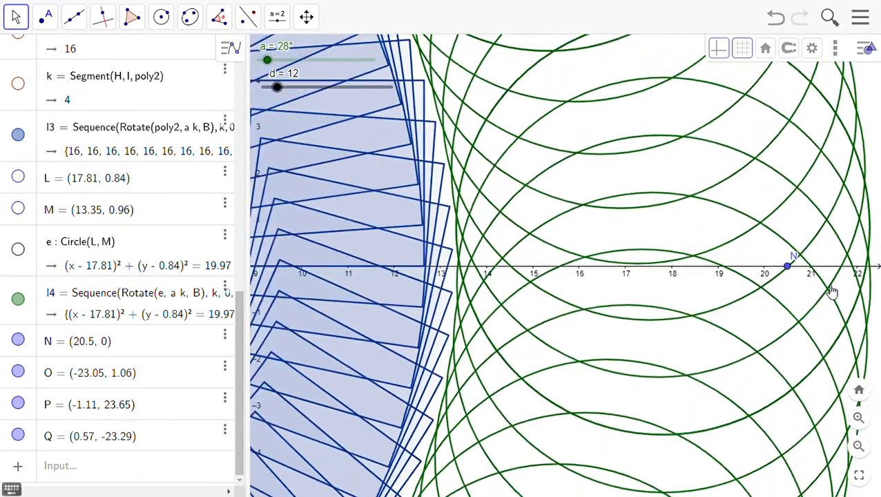
{"action": "scroll", "coordinate": [844, 290], "scroll_direction": "down", "scroll_amount": 2}
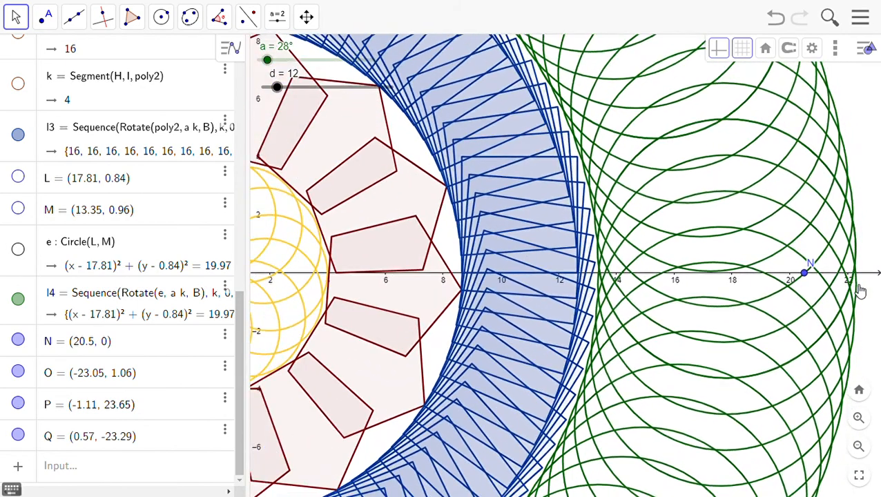
{"action": "scroll", "coordinate": [859, 291], "scroll_direction": "up", "scroll_amount": 10}
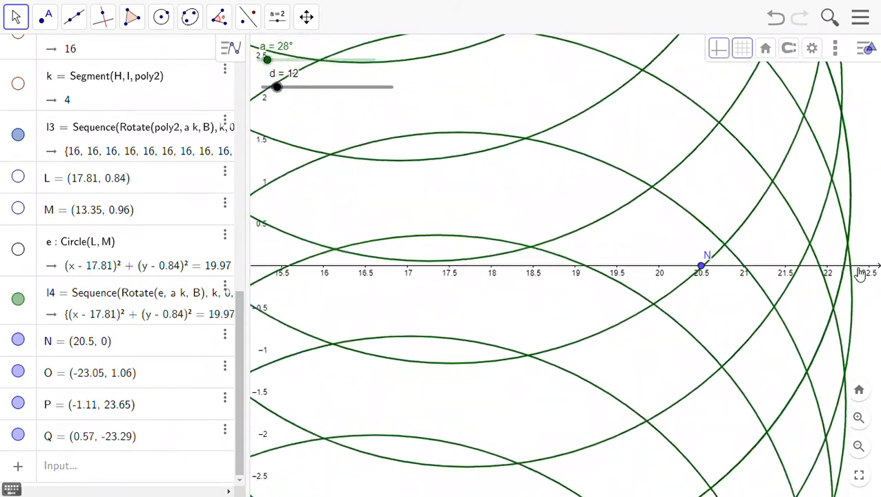
{"action": "scroll", "coordinate": [854, 290], "scroll_direction": "down", "scroll_amount": 5}
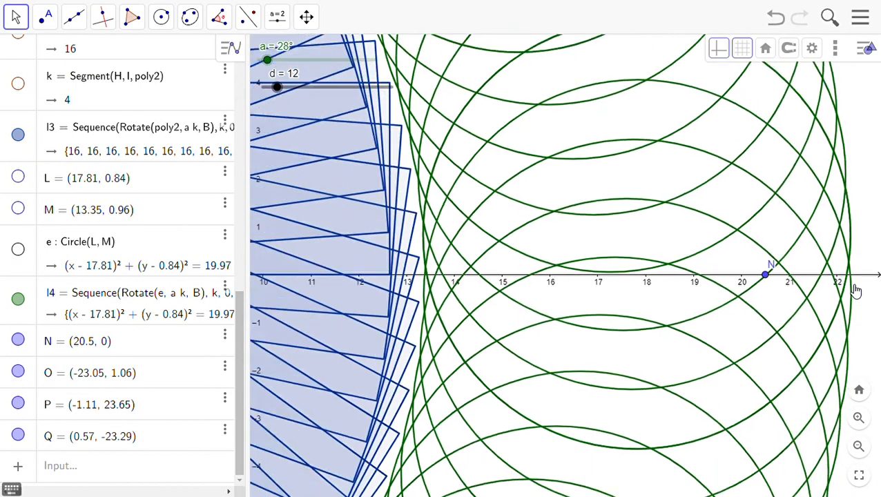
{"action": "scroll", "coordinate": [854, 290], "scroll_direction": "down", "scroll_amount": 4}
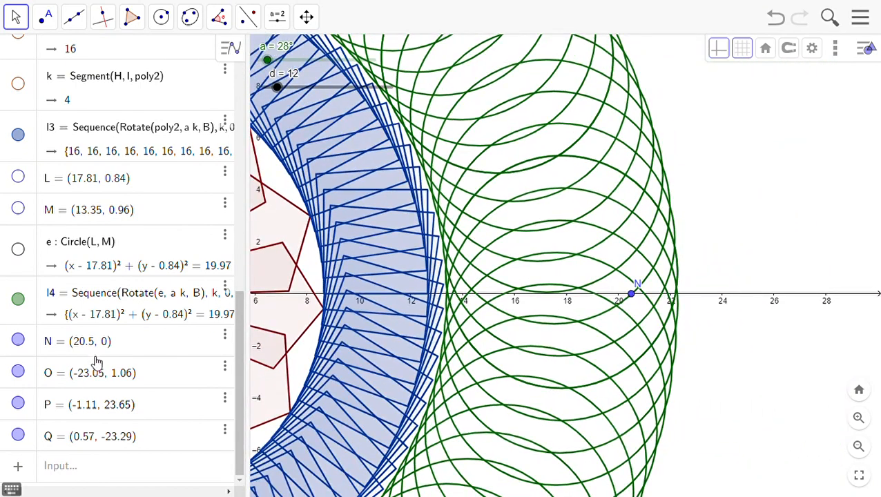
- Set the coordinates of point N to (22.5, 0), at the green ring's outer edge
{"action": "left_click", "coordinate": [100, 349]}
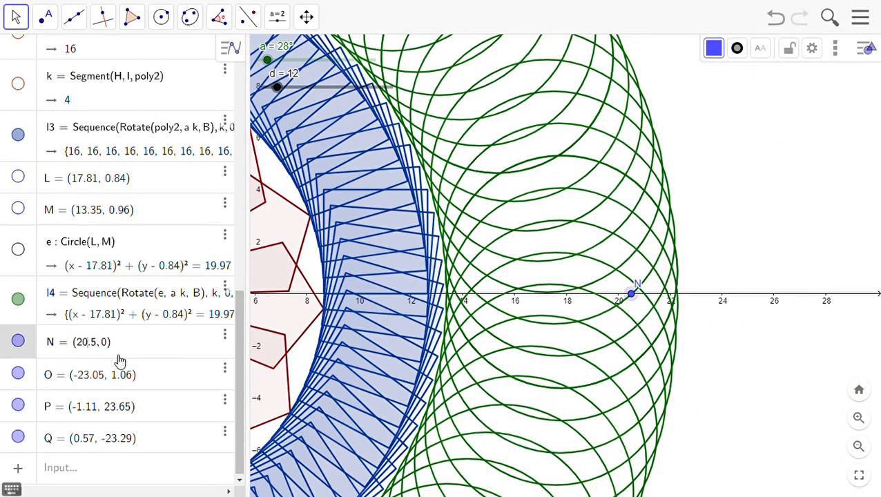
{"action": "key", "text": "BackSpace"}
{"action": "type", "text": "2"}
{"action": "key", "text": "Return"}
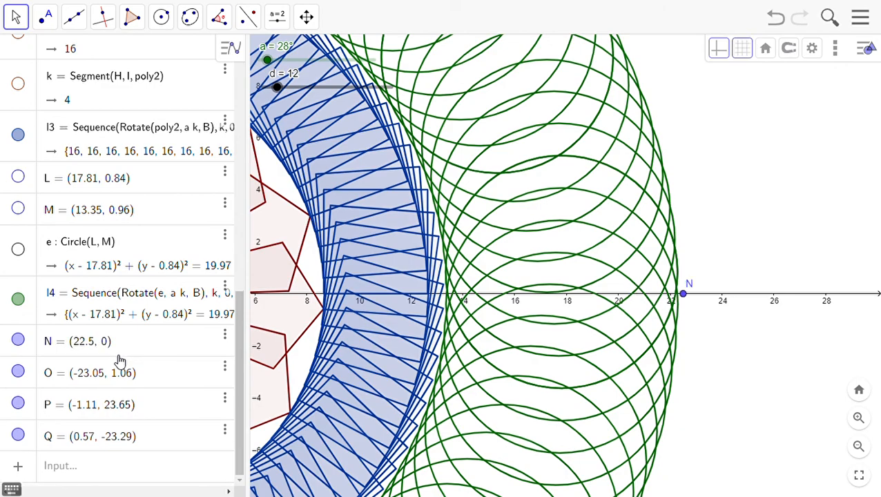
{"action": "scroll", "coordinate": [622, 337], "scroll_direction": "down", "scroll_amount": 5}
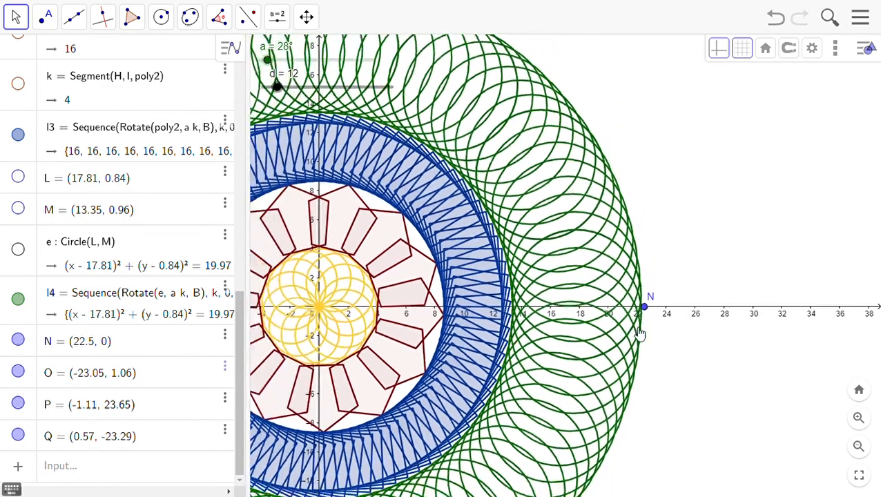
{"action": "scroll", "coordinate": [642, 337], "scroll_direction": "down", "scroll_amount": 2}
{"action": "left_click", "coordinate": [500, 334]}
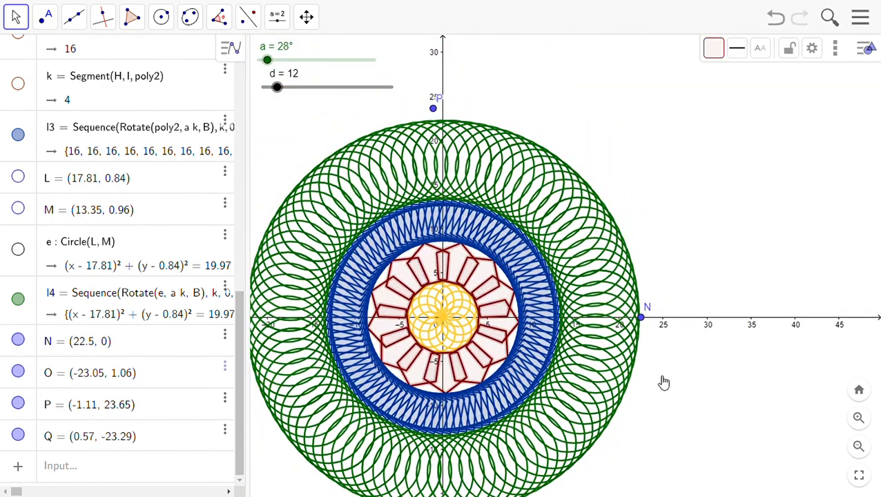
{"action": "left_click_drag", "start_coordinate": [694, 363], "coordinate": [801, 323]}
{"action": "scroll", "coordinate": [770, 324], "scroll_direction": "down", "scroll_amount": 2}
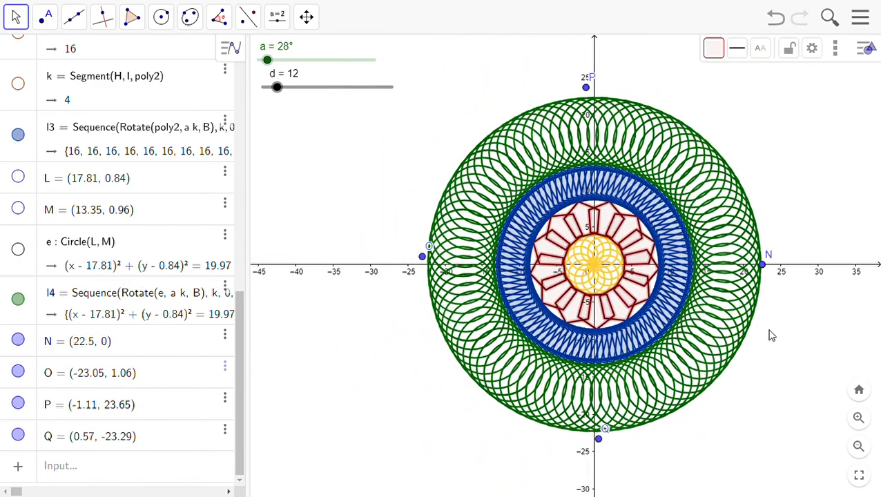
{"action": "left_click_drag", "start_coordinate": [780, 352], "coordinate": [772, 360]}
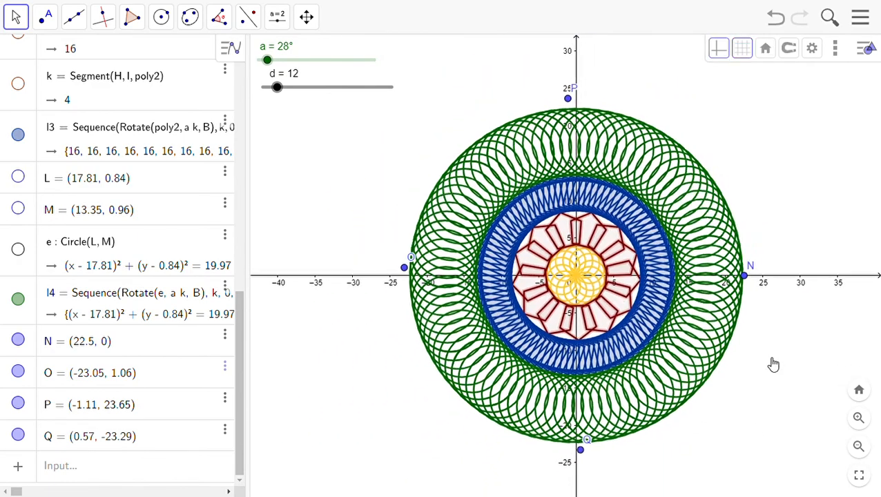
- Set the coordinates of point O to (-22.5, 0), on the x-axis opposite point N
{"action": "left_click", "coordinate": [138, 378]}
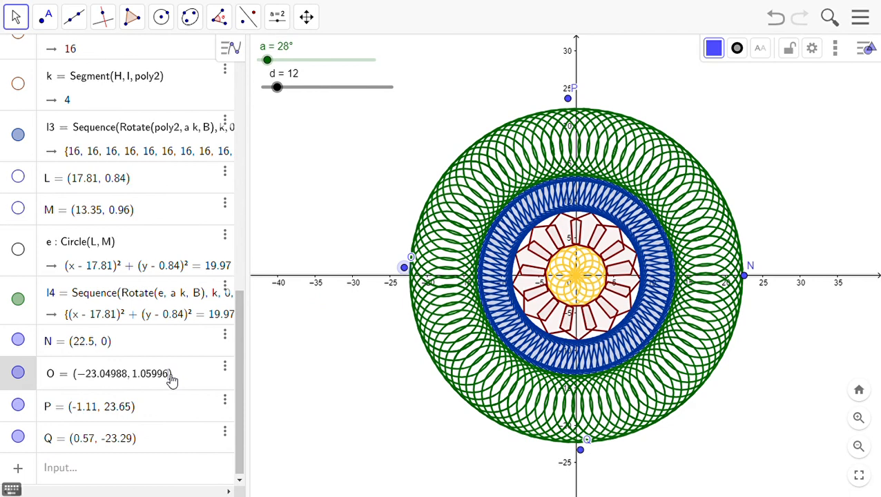
{"action": "key", "text": "BackSpace"}
{"action": "key", "text": "BackSpace"}
{"action": "key", "text": "BackSpace"}
{"action": "key", "text": "BackSpace"}
{"action": "key", "text": "BackSpace"}
{"action": "key", "text": "BackSpace"}
{"action": "key", "text": "BackSpace"}
{"action": "key", "text": "BackSpace"}
{"action": "key", "text": "BackSpace"}
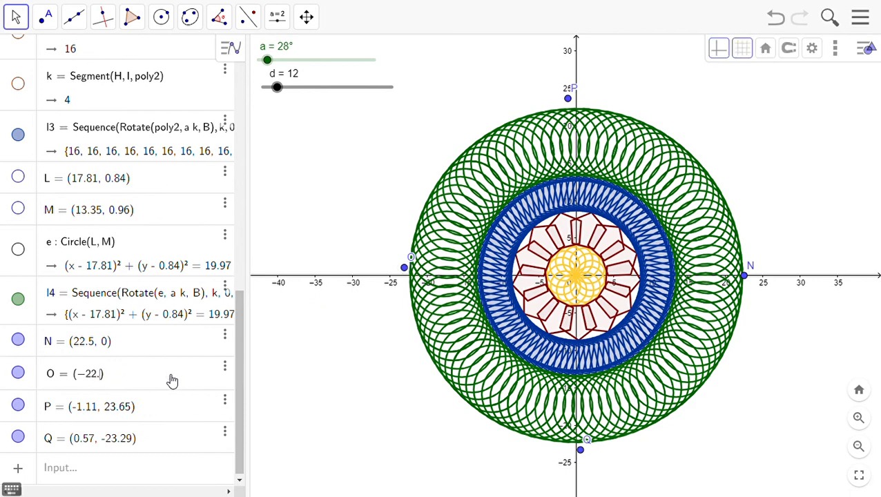
{"action": "type", "text": ",0"}
{"action": "key", "text": "Return"}
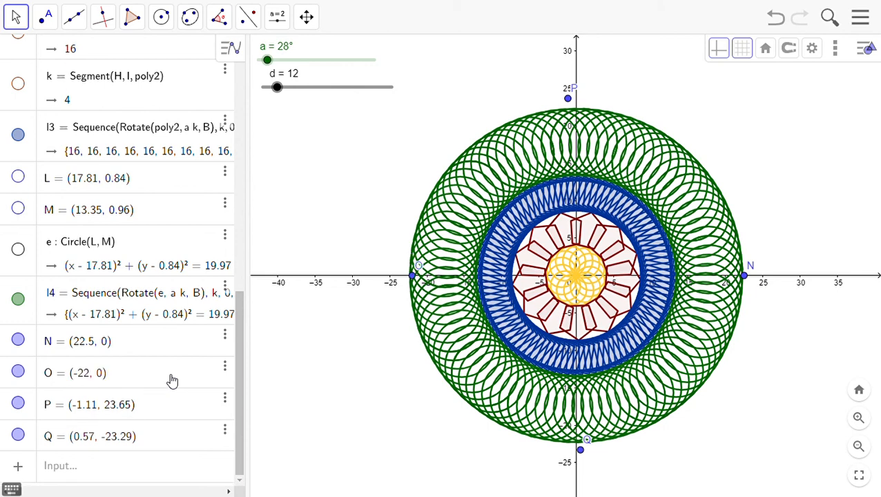
{"action": "left_click", "coordinate": [104, 384]}
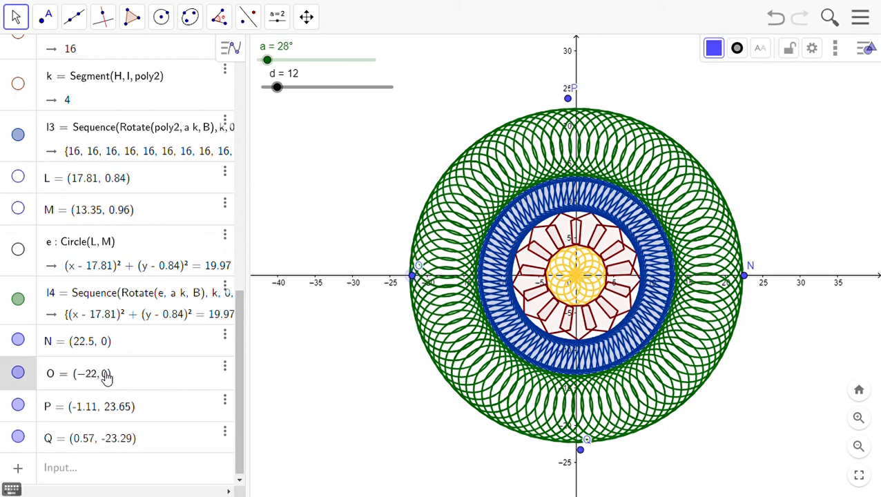
{"action": "type", "text": ".5"}
{"action": "key", "text": "Return"}
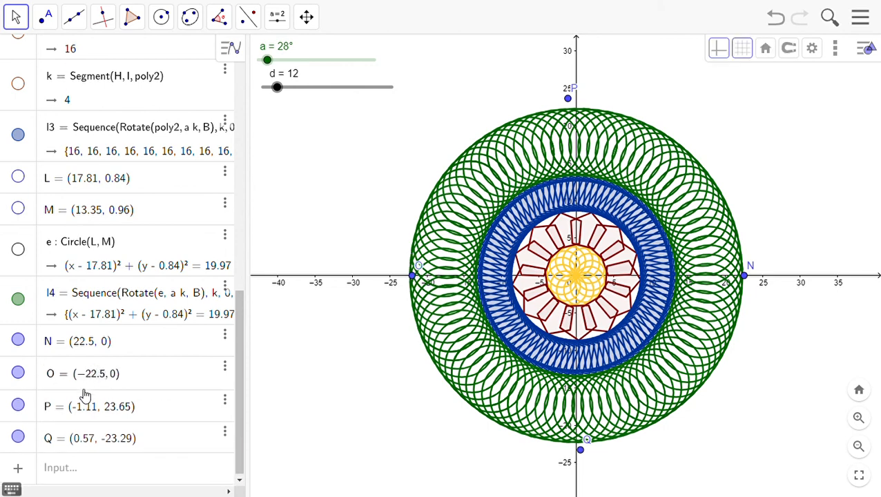
- Set the coordinates of point P to (0, 22.5), on the y-axis above the green ring
{"action": "left_click", "coordinate": [136, 408]}
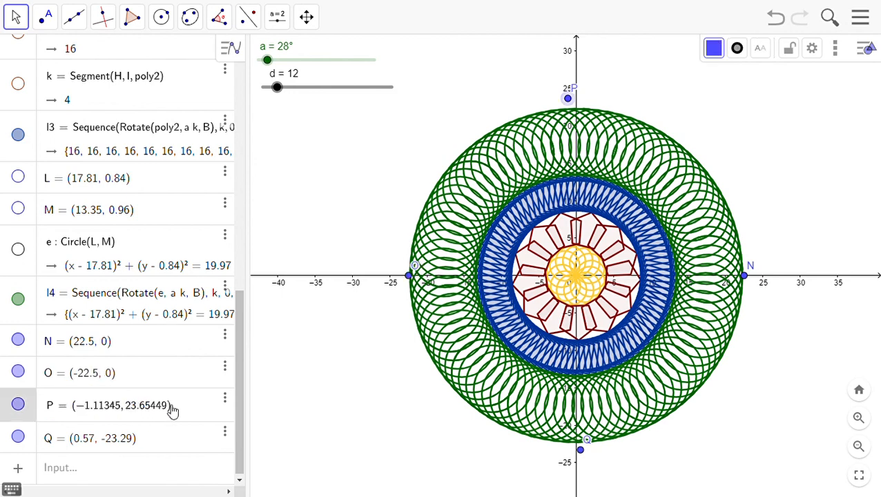
{"action": "key", "text": "BackSpace"}
{"action": "key", "text": "Return"}
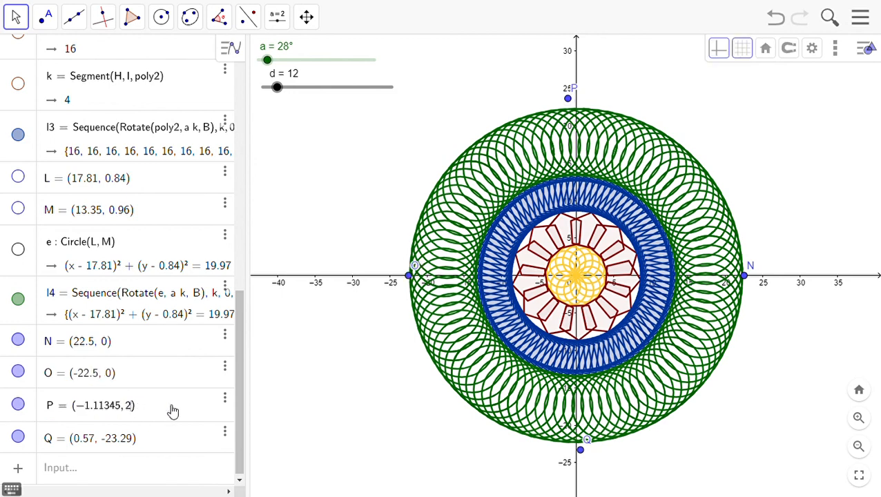
{"action": "key", "text": "BackSpace"}
{"action": "key", "text": "BackSpace"}
{"action": "key", "text": "BackSpace"}
{"action": "key", "text": "BackSpace"}
{"action": "key", "text": "BackSpace"}
{"action": "key", "text": "BackSpace"}
{"action": "key", "text": "BackSpace"}
{"action": "key", "text": "BackSpace"}
{"action": "key", "text": "BackSpace"}
{"action": "key", "text": "BackSpace"}
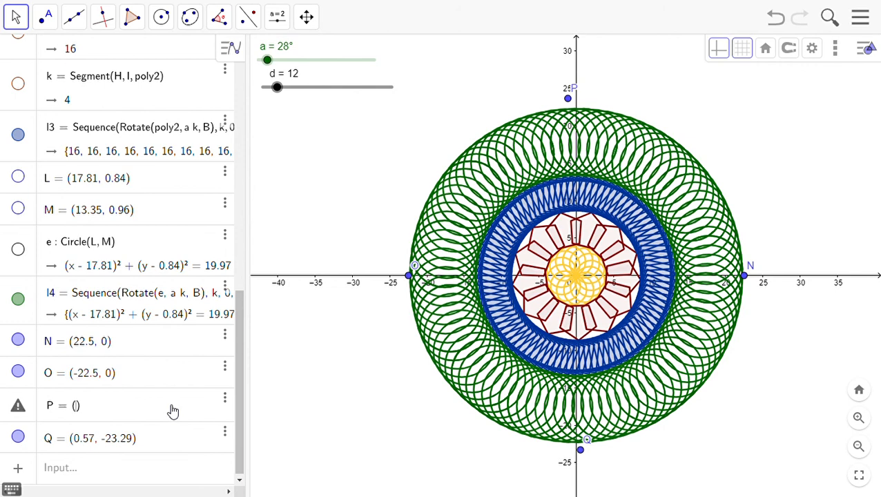
{"action": "type", "text": "0, 22"}
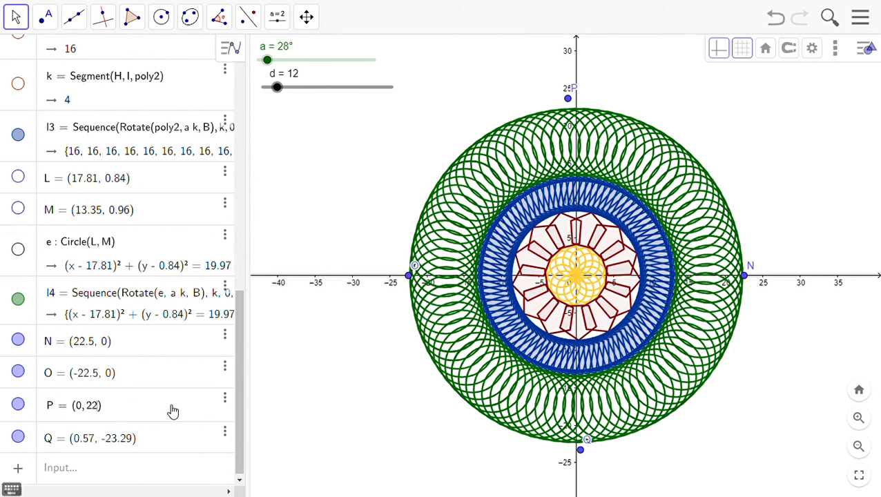
{"action": "type", "text": ".5"}
{"action": "key", "text": "Return"}
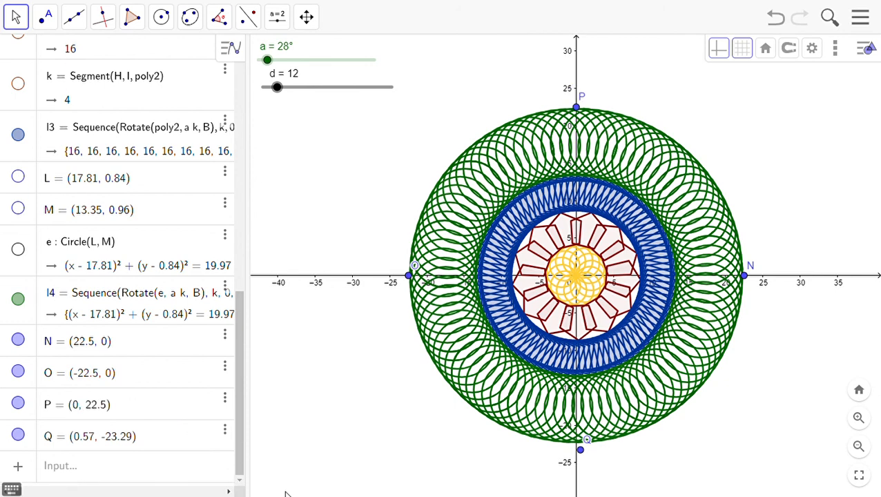
- Set the coordinates of point Q to (0, -22.5), on the y-axis opposite point P
{"action": "left_click", "coordinate": [136, 442]}
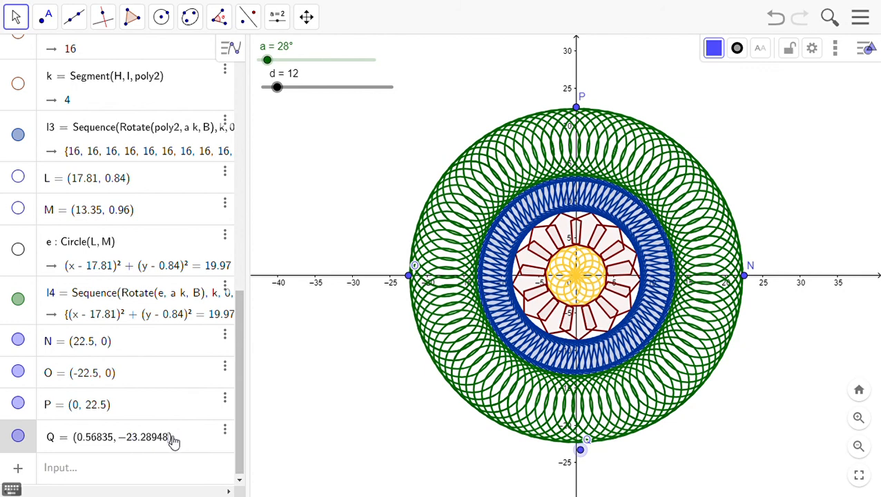
{"action": "key", "text": "BackSpace"}
{"action": "key", "text": "BackSpace"}
{"action": "key", "text": "BackSpace"}
{"action": "key", "text": "BackSpace"}
{"action": "key", "text": "BackSpace"}
{"action": "key", "text": "BackSpace"}
{"action": "key", "text": "BackSpace"}
{"action": "key", "text": "BackSpace"}
{"action": "key", "text": "BackSpace"}
{"action": "key", "text": "BackSpace"}
{"action": "key", "text": "BackSpace"}
{"action": "key", "text": "BackSpace"}
{"action": "key", "text": "BackSpace"}
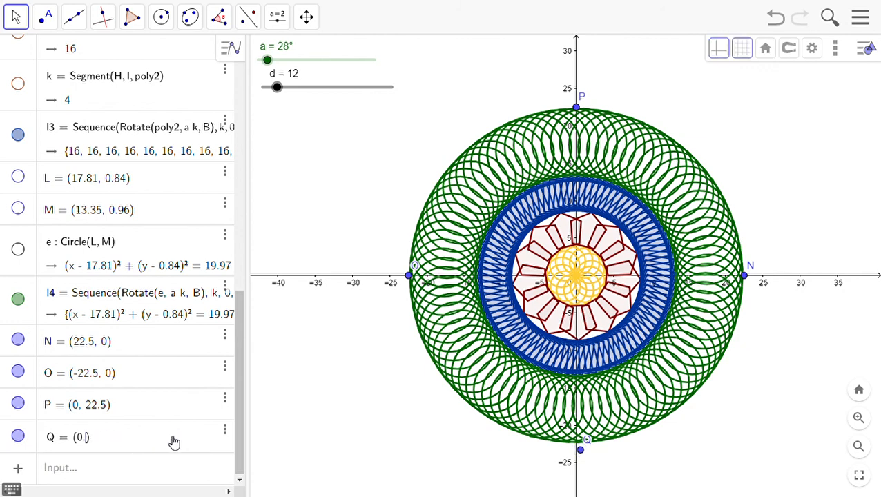
{"action": "key", "text": "BackSpace"}
{"action": "type", "text": "0, -22.5"}
{"action": "key", "text": "Return"}
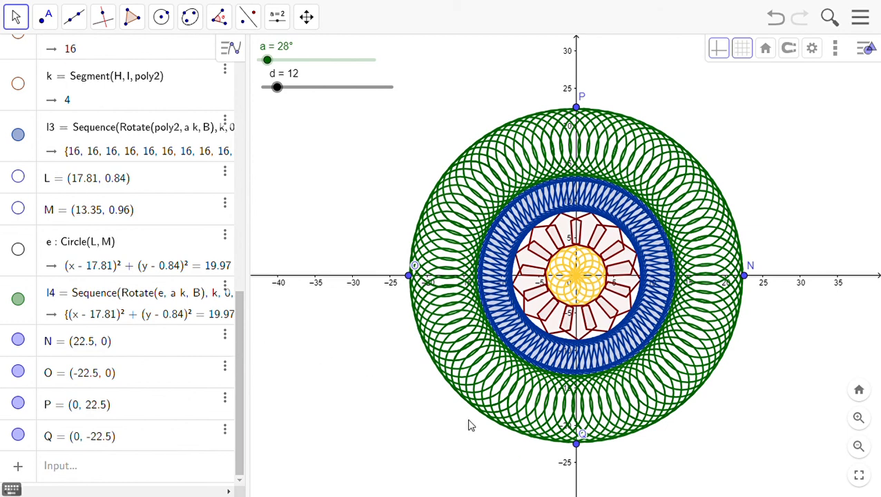
- Reflect the whole flower pattern with its four outer points about point P to place a copy above it
{"action": "scroll", "coordinate": [679, 361], "scroll_direction": "down", "scroll_amount": 1}
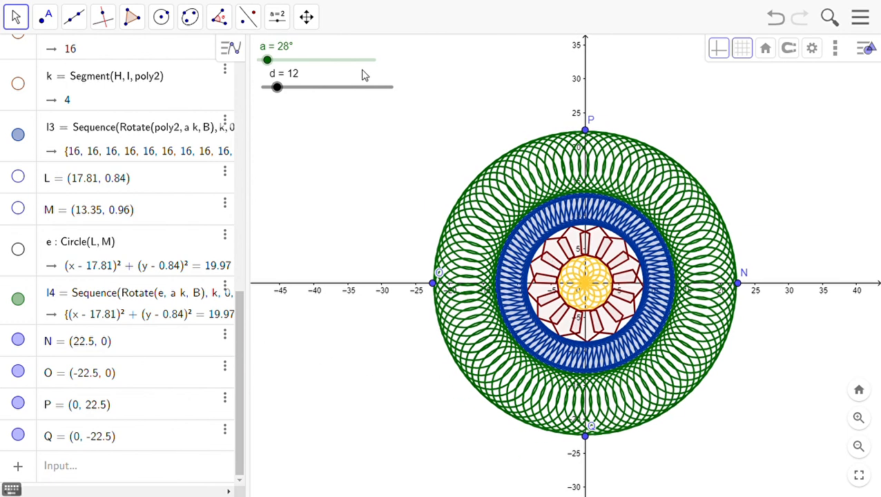
{"action": "left_click", "coordinate": [253, 19]}
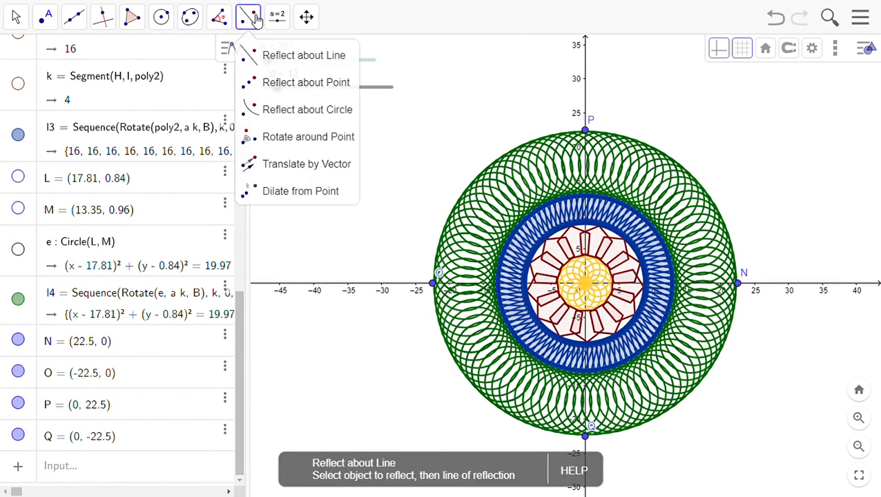
{"action": "left_click", "coordinate": [304, 83]}
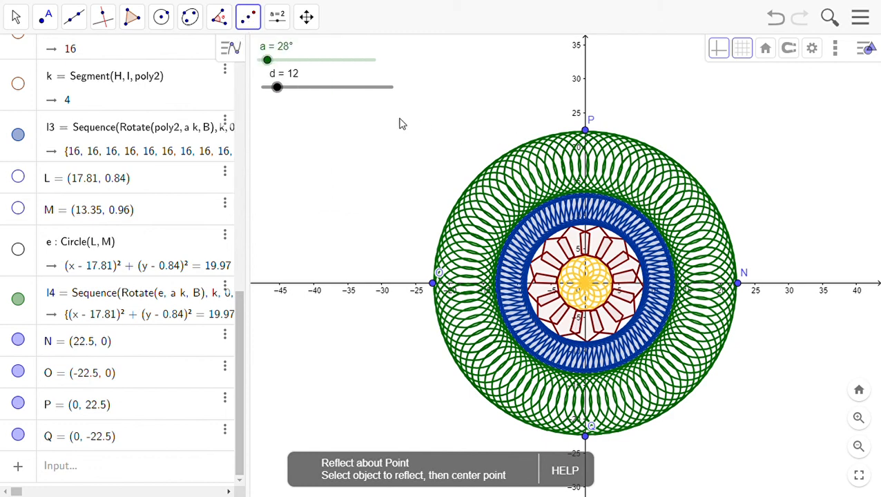
{"action": "left_click_drag", "start_coordinate": [387, 118], "coordinate": [765, 453]}
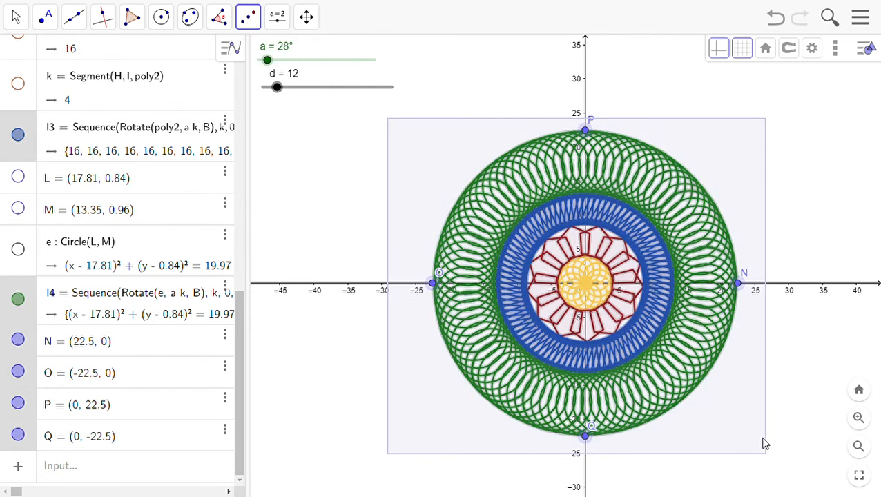
{"action": "left_click", "coordinate": [586, 130]}
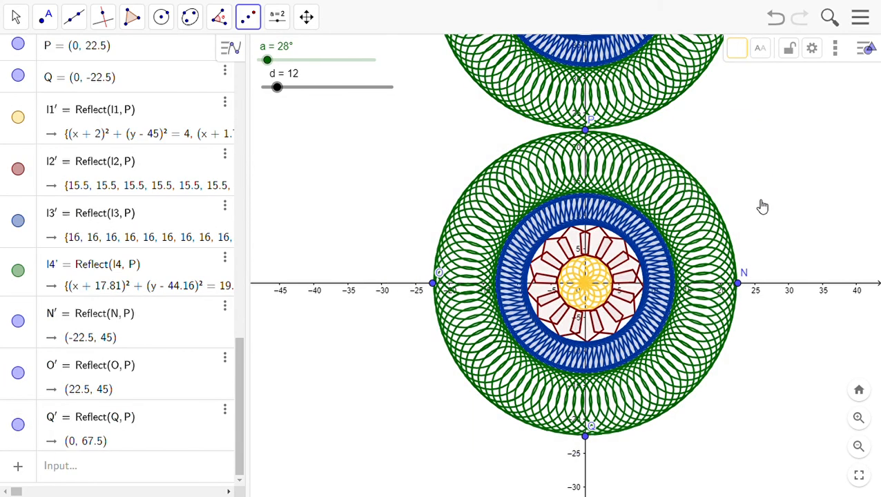
{"action": "scroll", "coordinate": [698, 177], "scroll_direction": "down", "scroll_amount": 4}
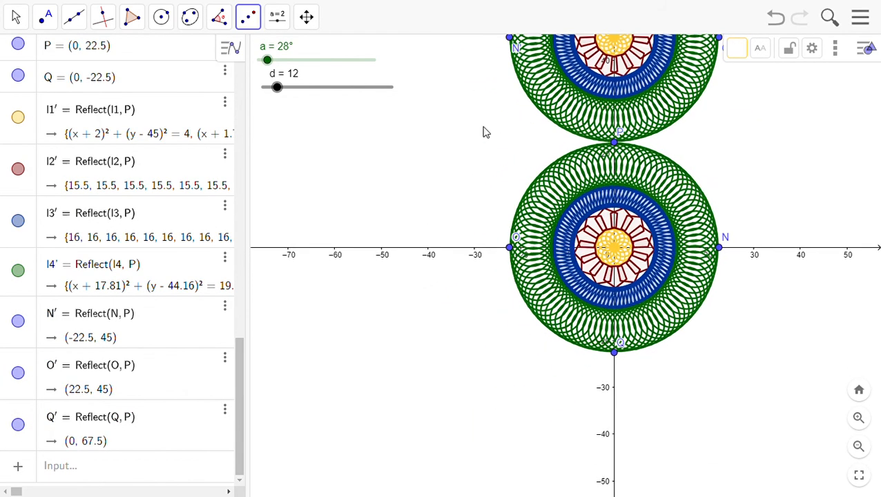
- Reflect the central flower pattern with its outer points about point O to place a copy beside it on the negative x-axis
{"action": "left_click_drag", "start_coordinate": [475, 117], "coordinate": [664, 202]}
{"action": "left_click_drag", "start_coordinate": [699, 239], "coordinate": [753, 378]}
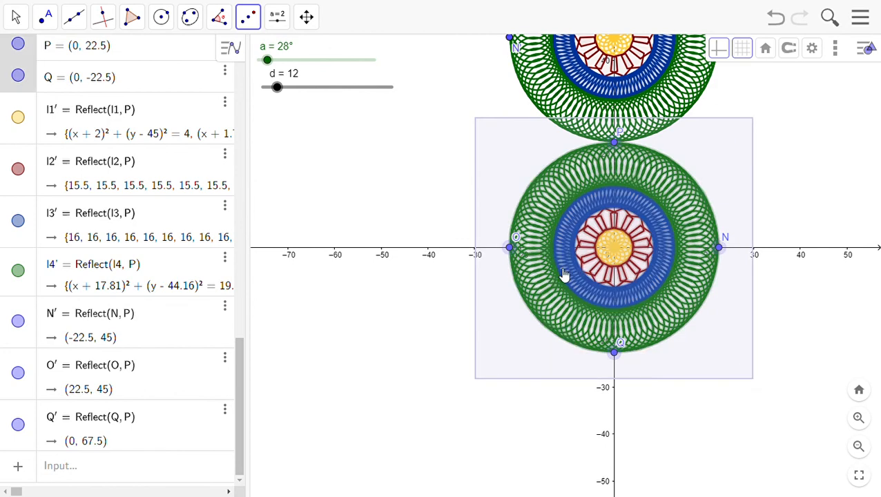
{"action": "left_click", "coordinate": [511, 248]}
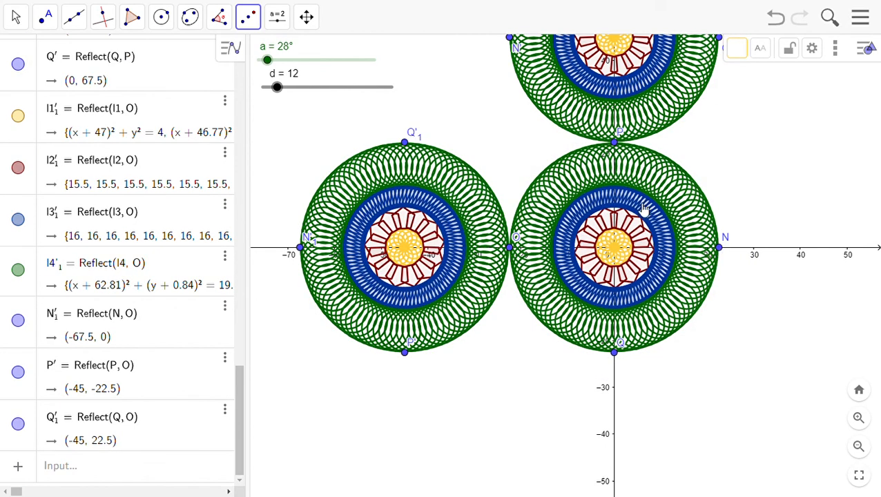
- Reflect the central flower pattern with its outer points about point N and again about point Q, completing a cross of five patterns
{"action": "left_click_drag", "start_coordinate": [487, 125], "coordinate": [748, 392]}
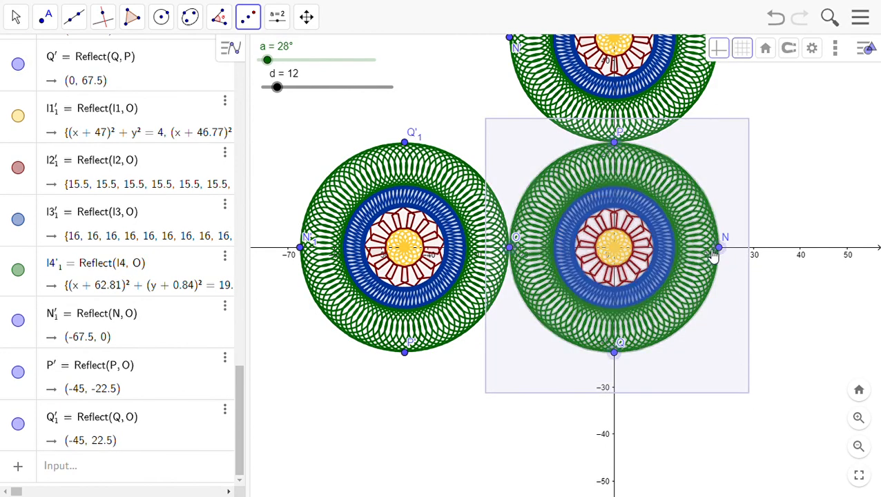
{"action": "left_click", "coordinate": [721, 248]}
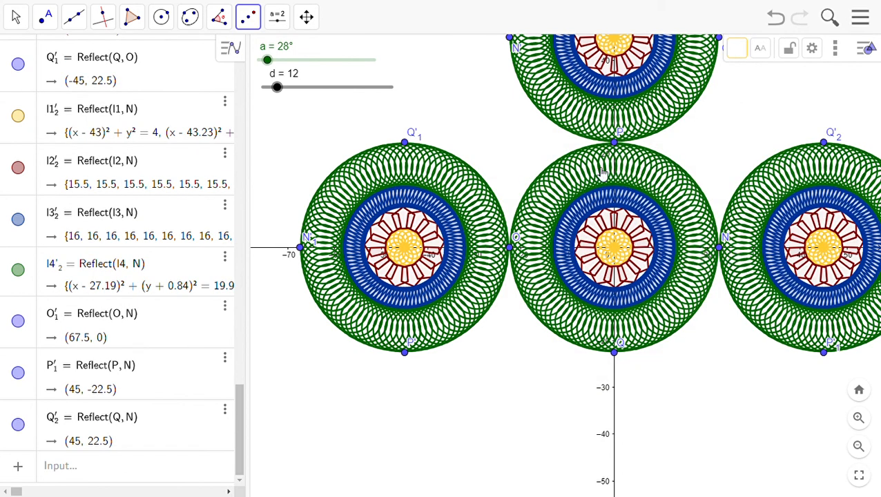
{"action": "left_click_drag", "start_coordinate": [465, 126], "coordinate": [746, 390]}
{"action": "left_click", "coordinate": [614, 353]}
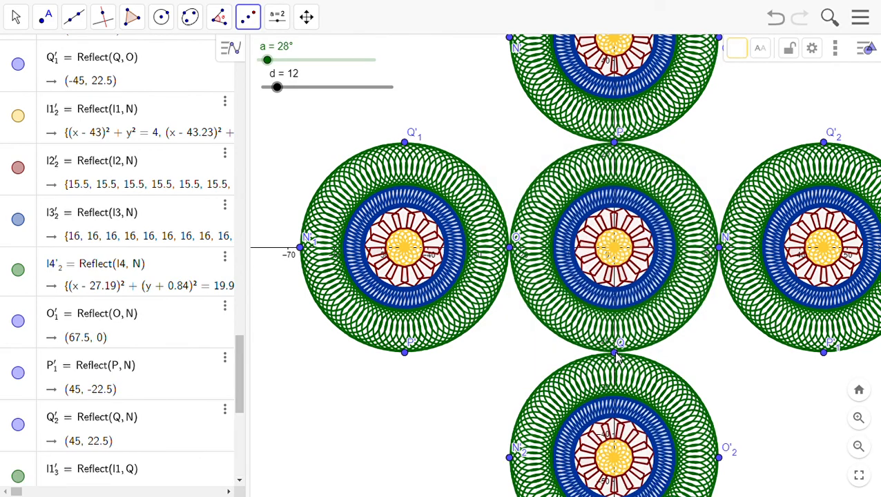
- Try reflecting only the horizontal row of three flower patterns about point Q′ at the cross's upper end, and undo that reflection
{"action": "scroll", "coordinate": [618, 357], "scroll_direction": "down", "scroll_amount": 4}
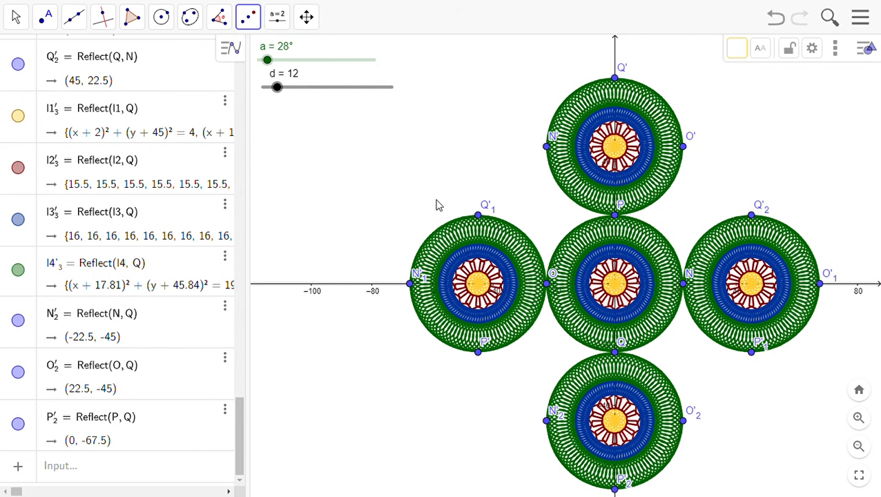
{"action": "left_click_drag", "start_coordinate": [373, 192], "coordinate": [848, 370]}
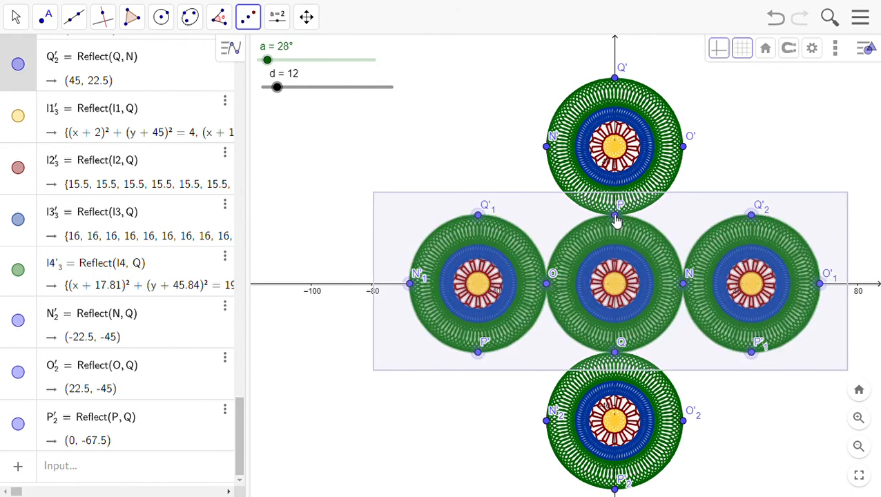
{"action": "left_click", "coordinate": [613, 75]}
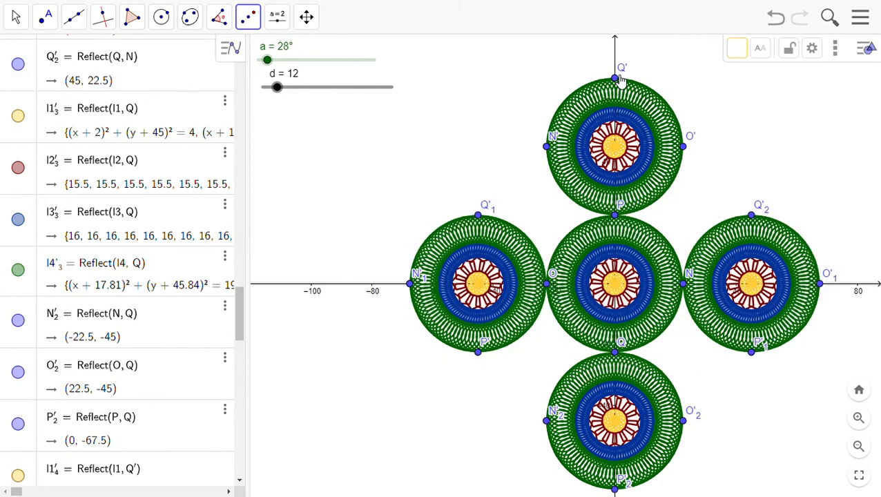
{"action": "scroll", "coordinate": [630, 168], "scroll_direction": "down", "scroll_amount": 3}
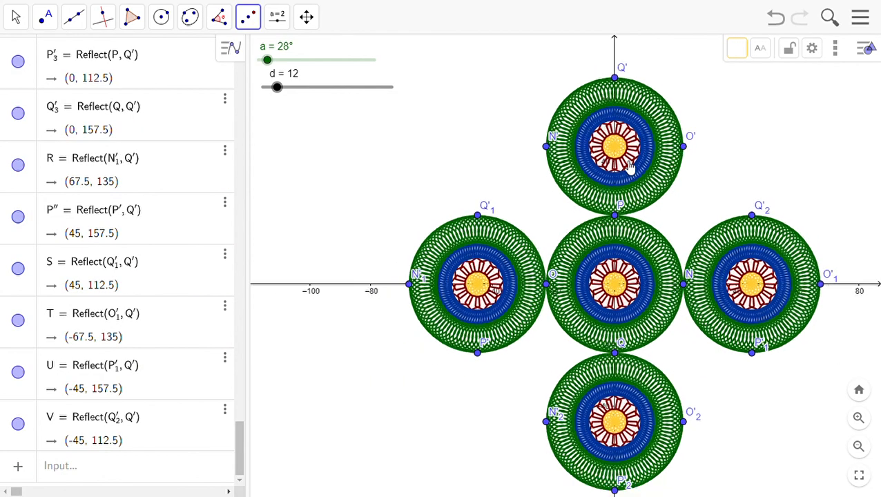
{"action": "scroll", "coordinate": [630, 168], "scroll_direction": "down", "scroll_amount": 4}
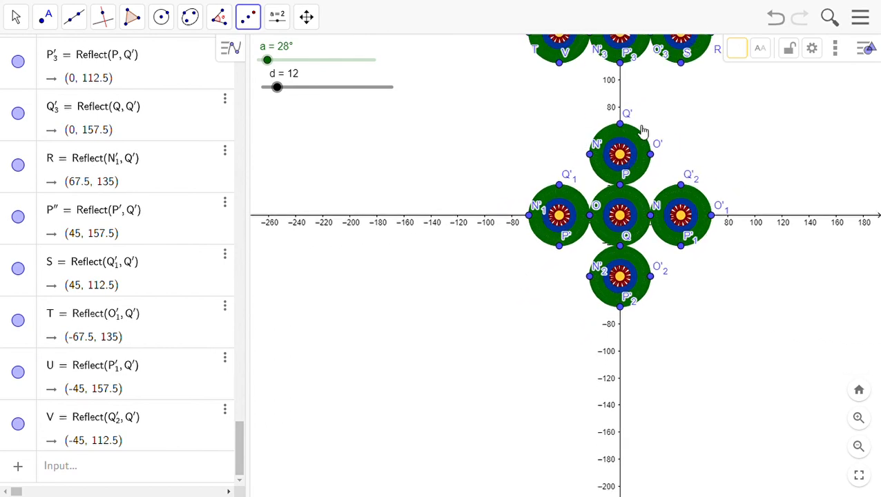
{"action": "scroll", "coordinate": [639, 119], "scroll_direction": "up", "scroll_amount": 2}
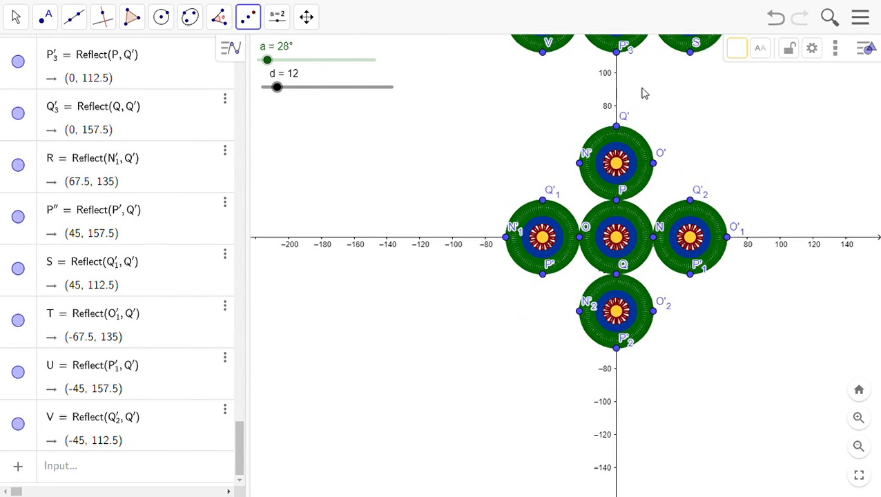
{"action": "scroll", "coordinate": [627, 118], "scroll_direction": "up", "scroll_amount": 2}
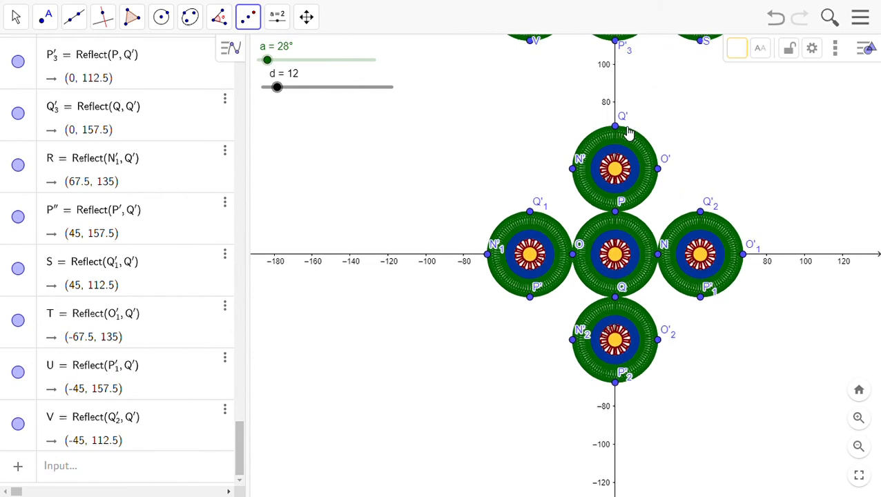
{"action": "scroll", "coordinate": [629, 131], "scroll_direction": "down", "scroll_amount": 3}
{"action": "scroll", "coordinate": [628, 131], "scroll_direction": "up", "scroll_amount": 2}
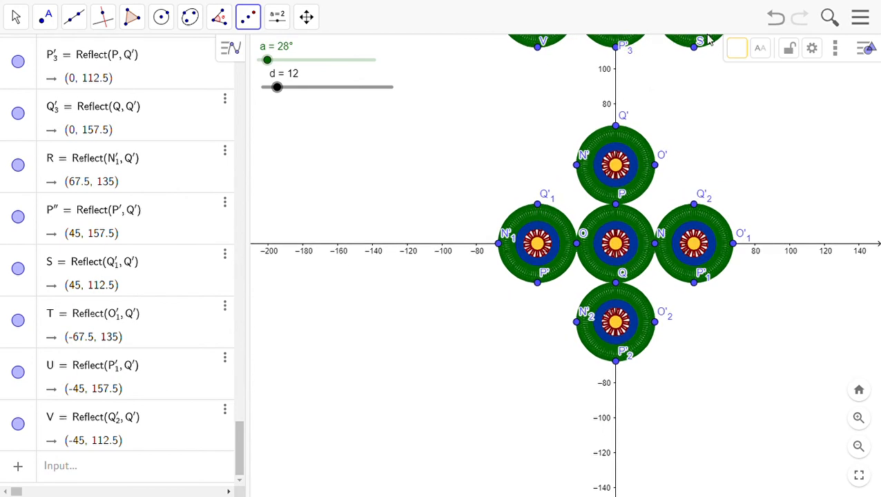
{"action": "left_click", "coordinate": [777, 23]}
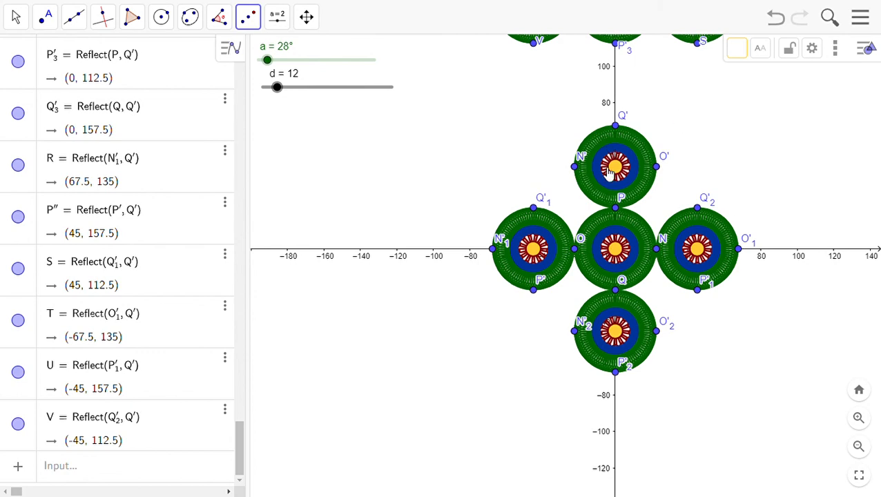
{"action": "scroll", "coordinate": [740, 208], "scroll_direction": "down", "scroll_amount": 3}
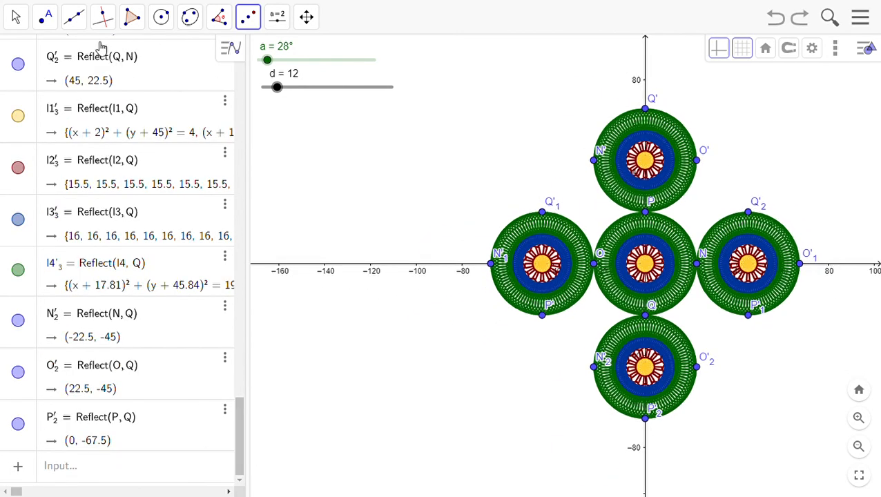
- Reflect the entire cross of five flower patterns with all its points about point Q′ to place a second cross above it
{"action": "left_click", "coordinate": [16, 19]}
{"action": "left_click_drag", "start_coordinate": [530, 115], "coordinate": [424, 204]}
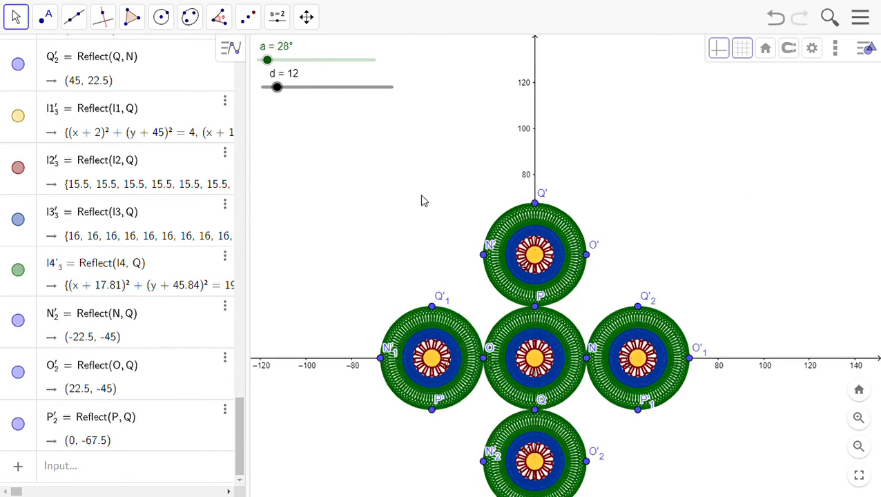
{"action": "scroll", "coordinate": [421, 199], "scroll_direction": "down", "scroll_amount": 3}
{"action": "left_click_drag", "start_coordinate": [724, 255], "coordinate": [757, 225]}
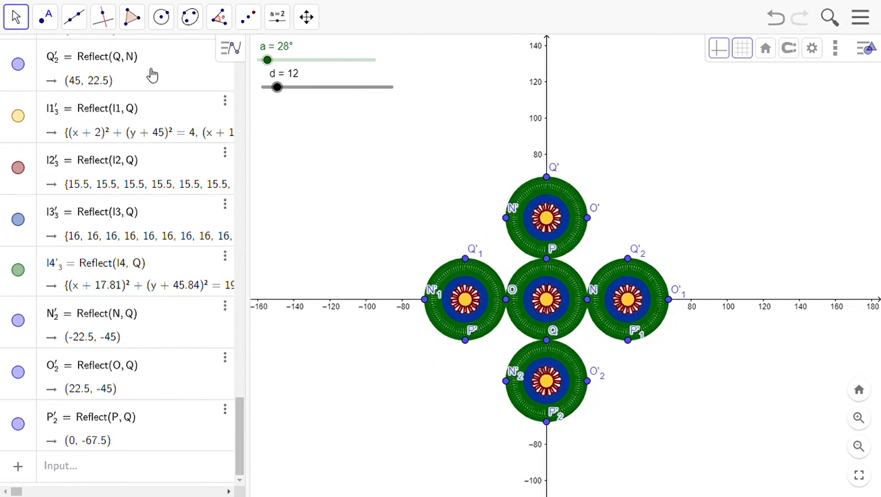
{"action": "left_click", "coordinate": [254, 18]}
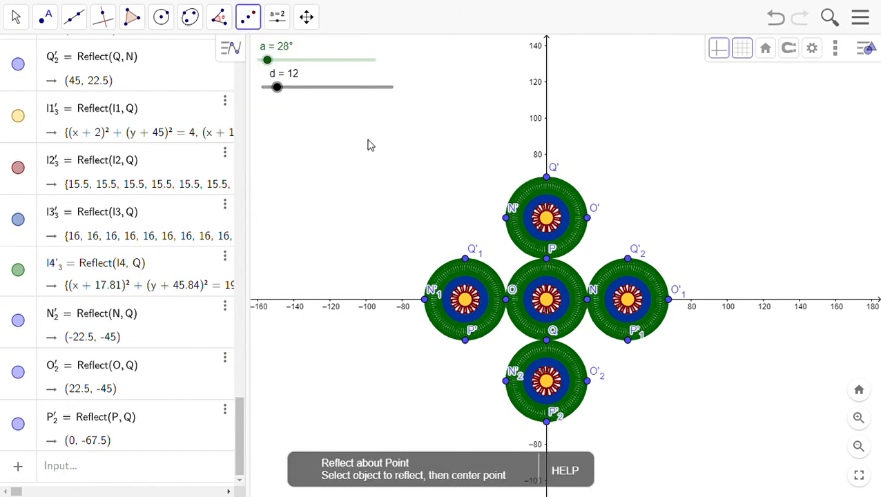
{"action": "left_click_drag", "start_coordinate": [353, 136], "coordinate": [728, 460]}
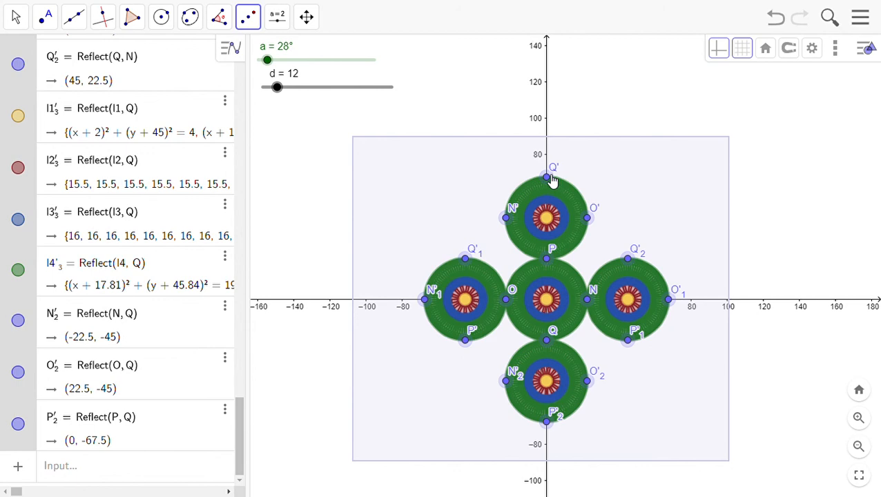
{"action": "left_click", "coordinate": [546, 178]}
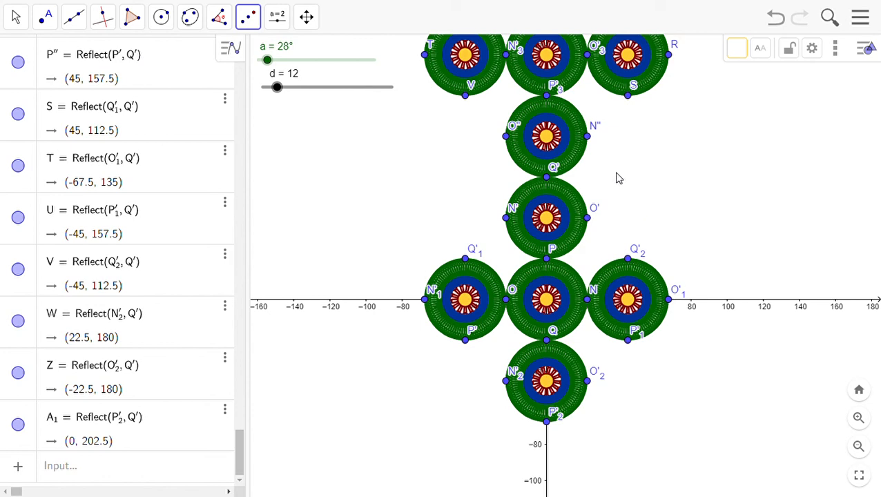
- Reflect the upper cross of five flower patterns about its outermost point R to place a third cross beside it
{"action": "left_click", "coordinate": [13, 27]}
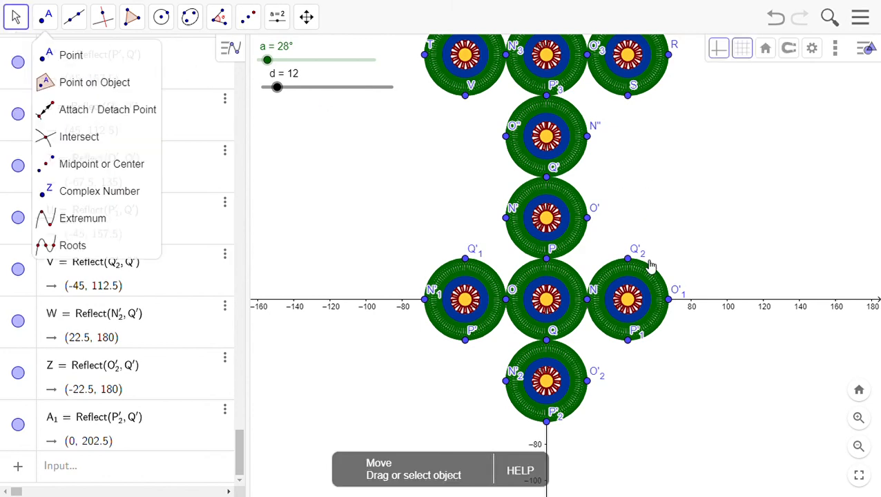
{"action": "left_click_drag", "start_coordinate": [647, 163], "coordinate": [651, 266]}
{"action": "scroll", "coordinate": [664, 241], "scroll_direction": "down", "scroll_amount": 2}
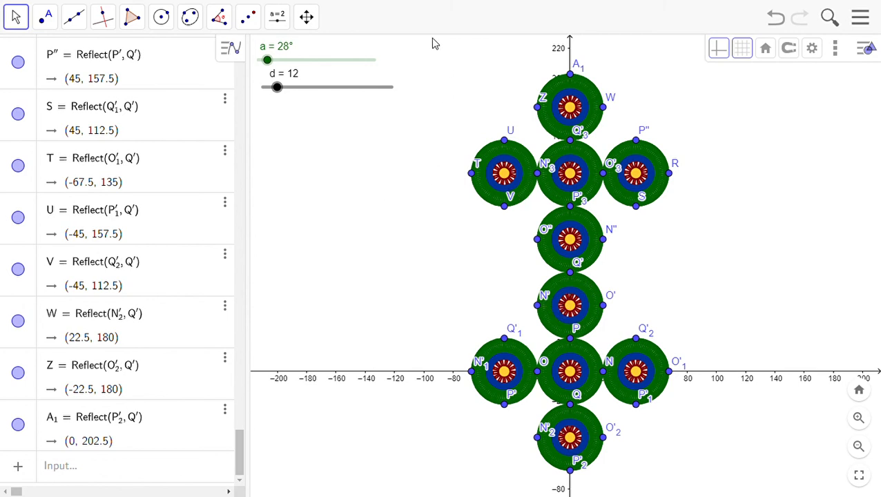
{"action": "left_click", "coordinate": [249, 20]}
{"action": "left_click", "coordinate": [320, 88]}
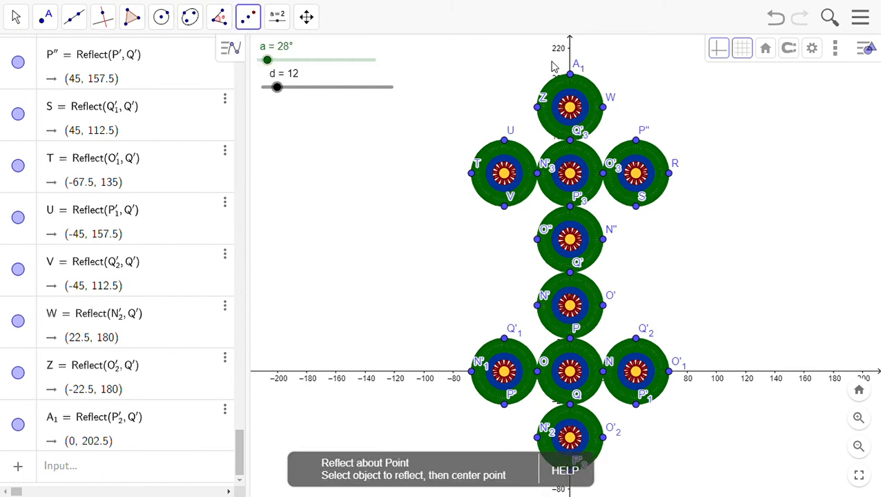
{"action": "left_click_drag", "start_coordinate": [416, 61], "coordinate": [702, 491]}
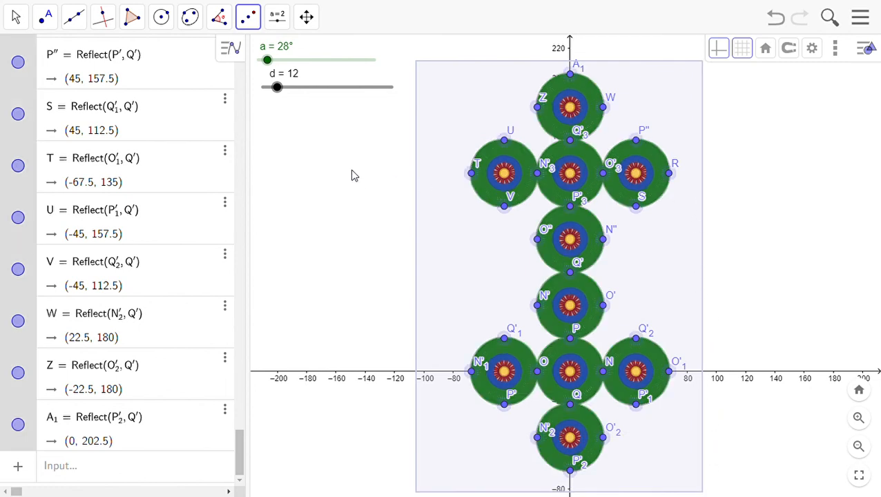
{"action": "left_click", "coordinate": [250, 20]}
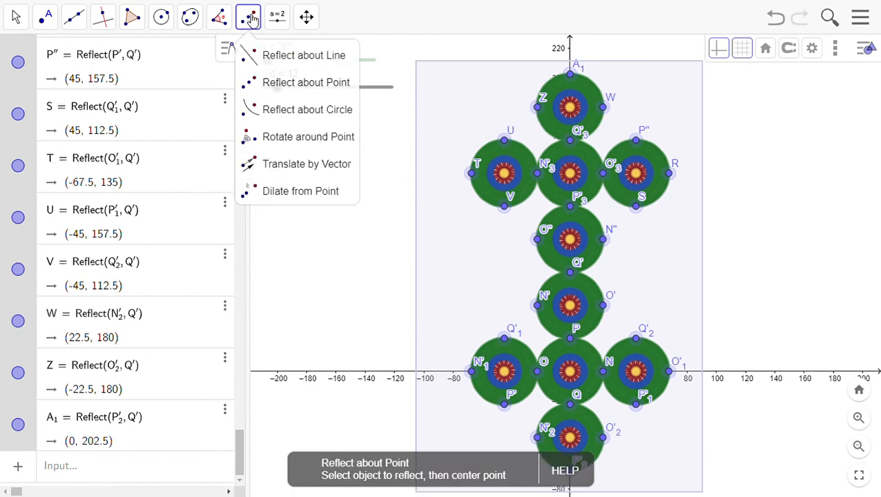
{"action": "mouse_move", "coordinate": [277, 17]}
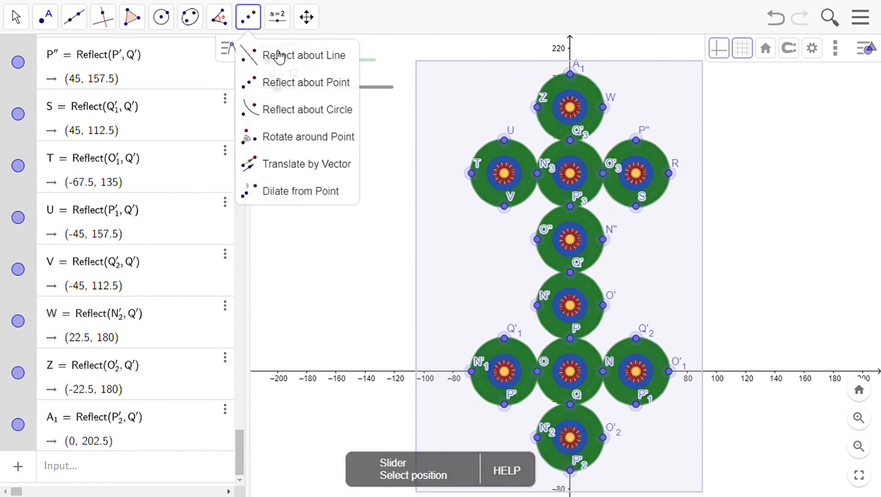
{"action": "left_click", "coordinate": [289, 84]}
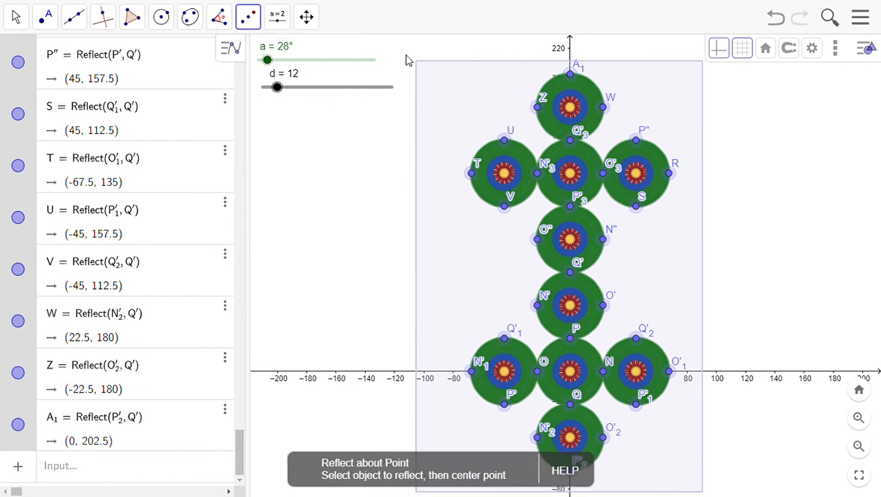
{"action": "left_click_drag", "start_coordinate": [406, 57], "coordinate": [708, 282]}
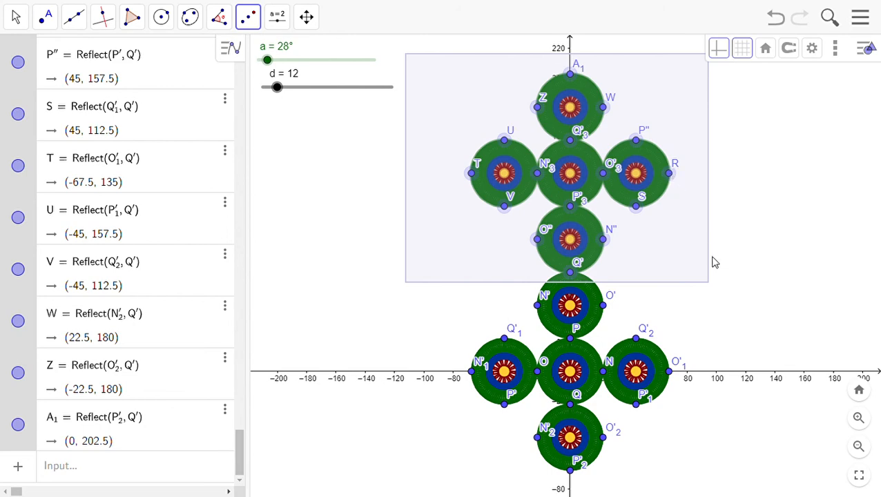
{"action": "left_click", "coordinate": [670, 172]}
{"action": "key", "text": "Escape"}
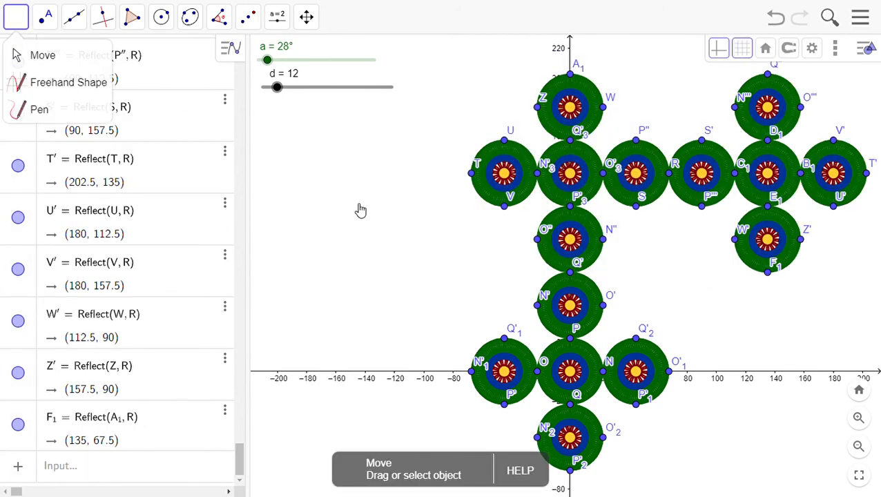
- Reflect the lower cross of five flower patterns about its outermost x-axis point O′₁ to place a fourth cross beside it
{"action": "left_click_drag", "start_coordinate": [405, 251], "coordinate": [381, 239]}
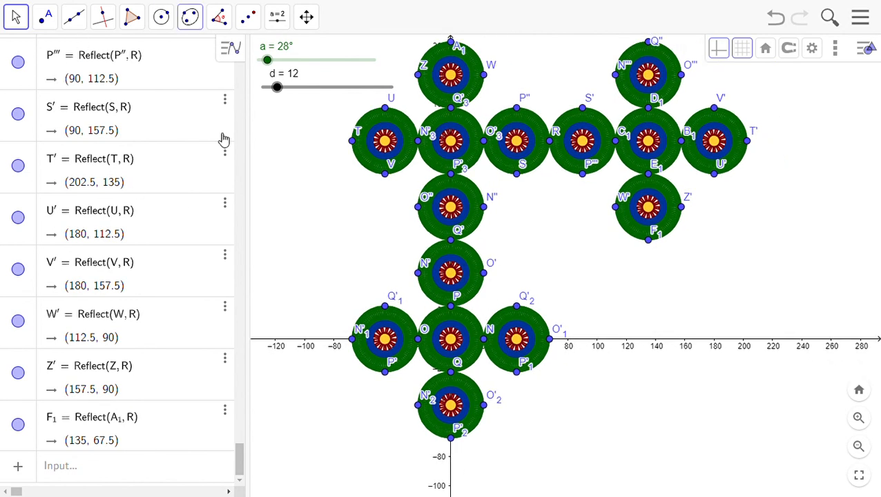
{"action": "left_click", "coordinate": [248, 17]}
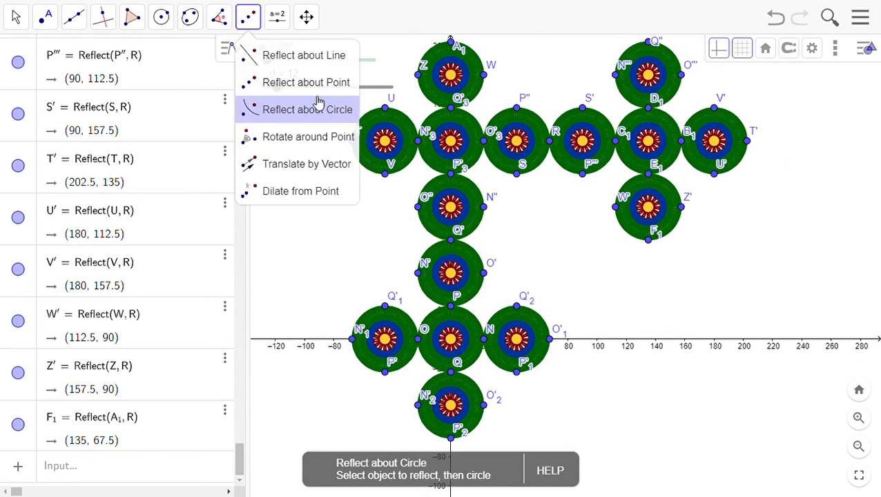
{"action": "left_click", "coordinate": [310, 81]}
{"action": "left_click_drag", "start_coordinate": [320, 243], "coordinate": [612, 435]}
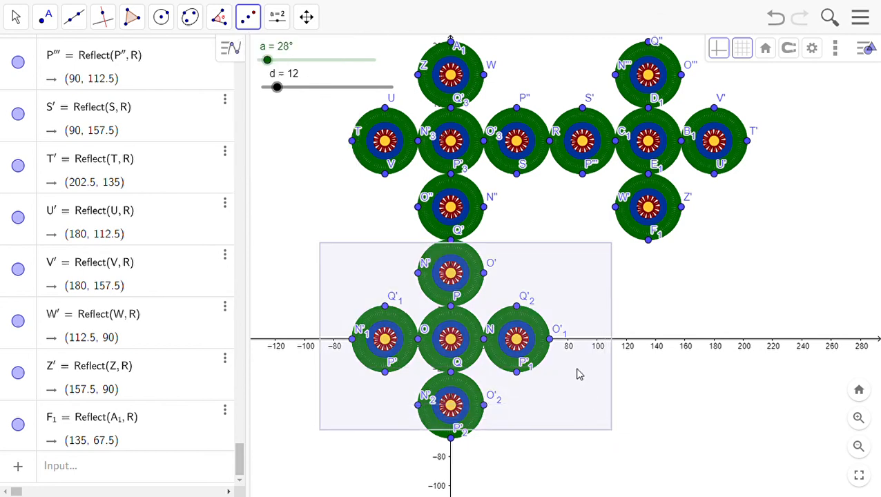
{"action": "left_click_drag", "start_coordinate": [579, 373], "coordinate": [578, 367]}
{"action": "left_click_drag", "start_coordinate": [295, 216], "coordinate": [570, 438]}
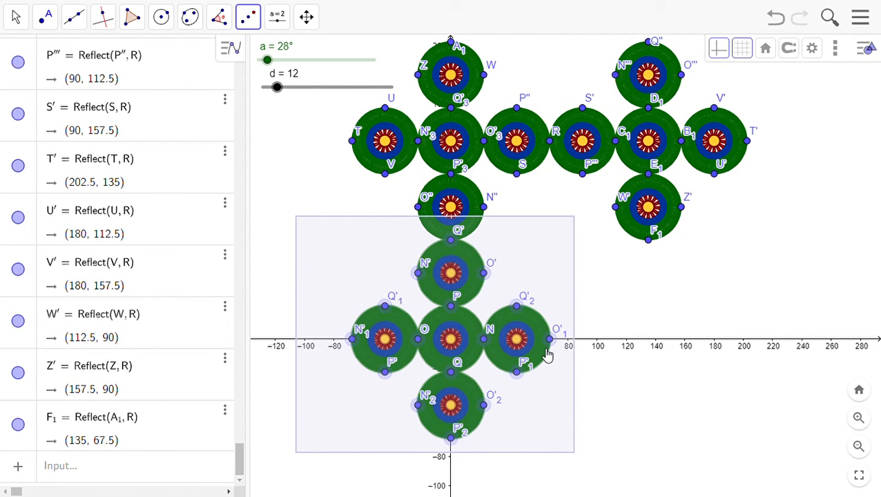
{"action": "left_click", "coordinate": [546, 345]}
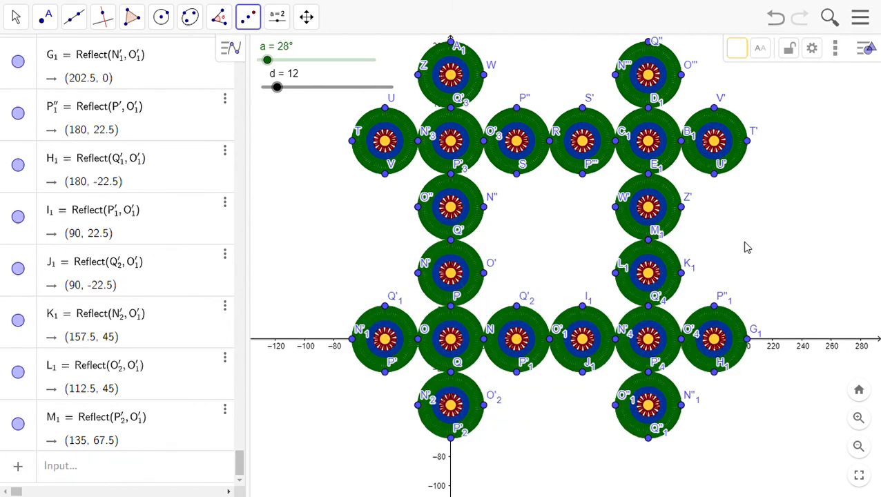
{"action": "scroll", "coordinate": [746, 247], "scroll_direction": "down", "scroll_amount": 1}
{"action": "scroll", "coordinate": [744, 241], "scroll_direction": "down", "scroll_amount": 2}
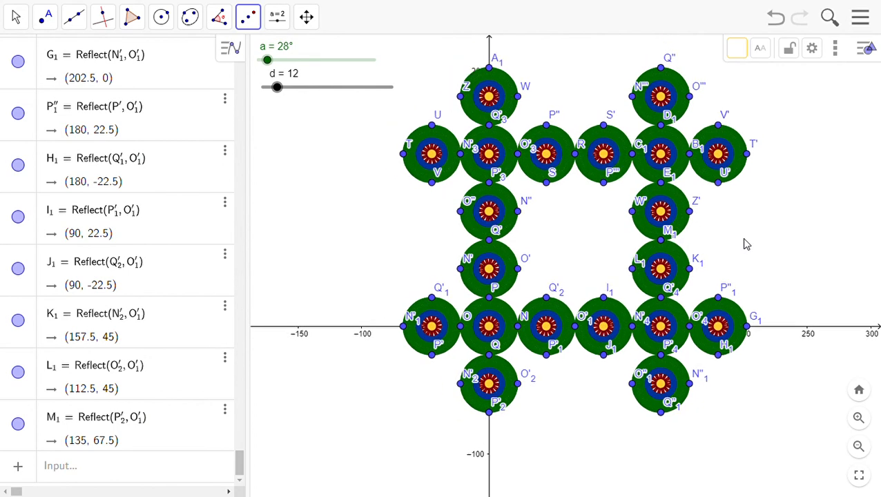
- Reflect the two inner flower patterns of the y-axis column about points N″ and O′ to place copies beside them in the central gap
{"action": "scroll", "coordinate": [744, 240], "scroll_direction": "up", "scroll_amount": 2}
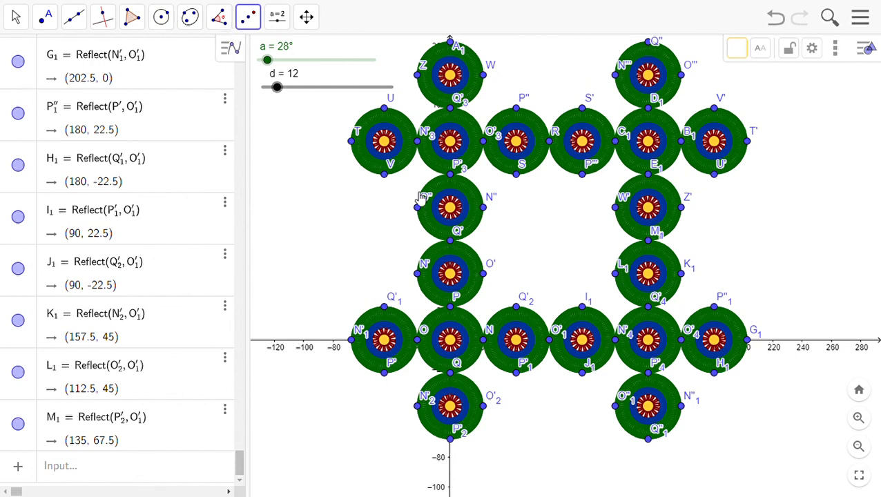
{"action": "left_click_drag", "start_coordinate": [405, 173], "coordinate": [504, 307]}
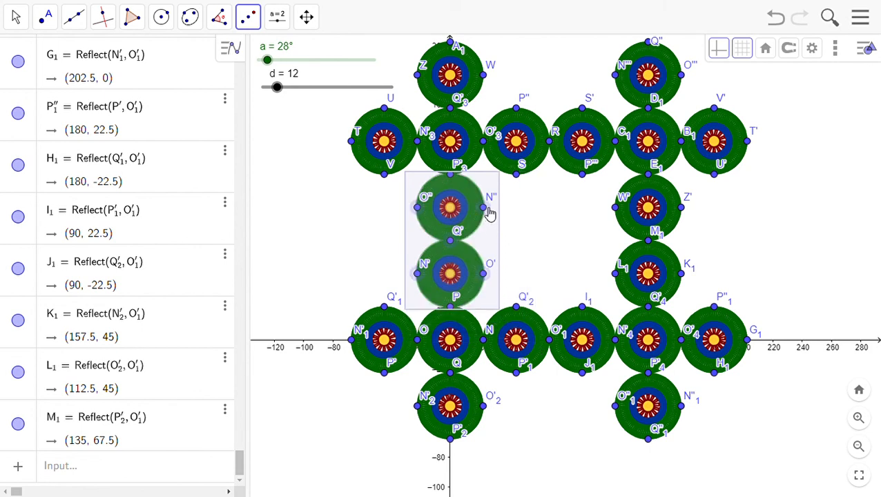
{"action": "left_click", "coordinate": [485, 208]}
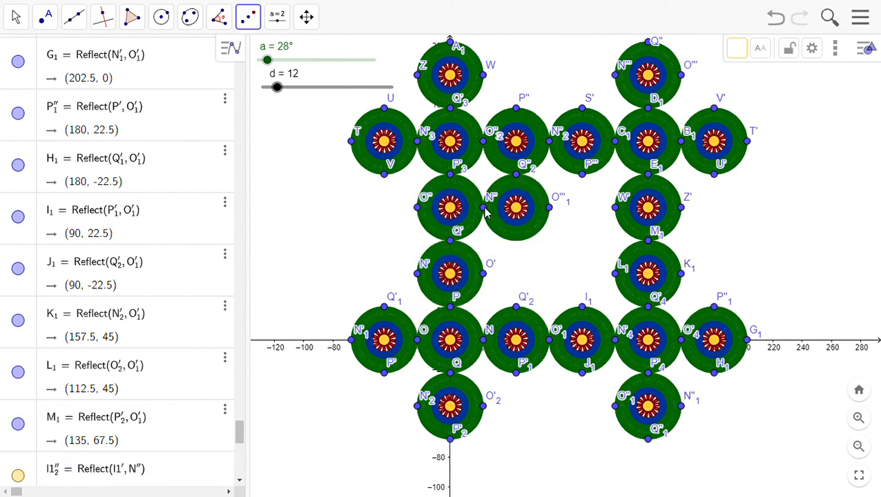
{"action": "left_click_drag", "start_coordinate": [363, 230], "coordinate": [508, 308]}
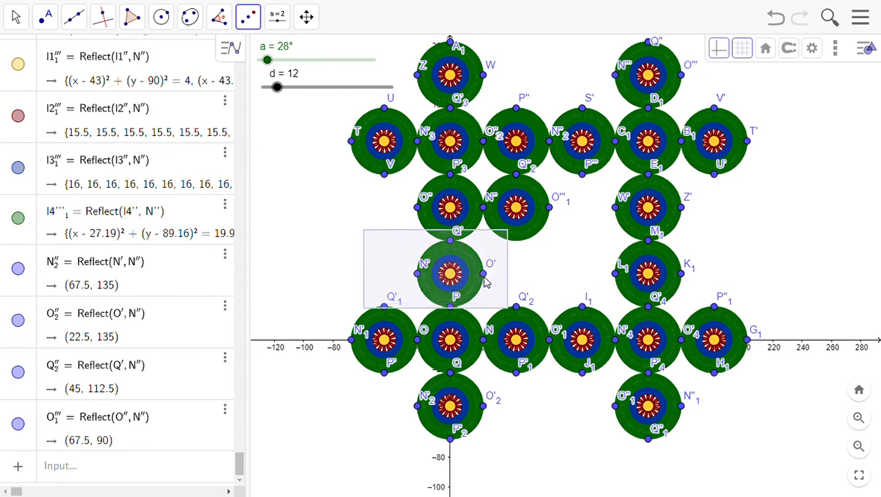
{"action": "left_click", "coordinate": [486, 276]}
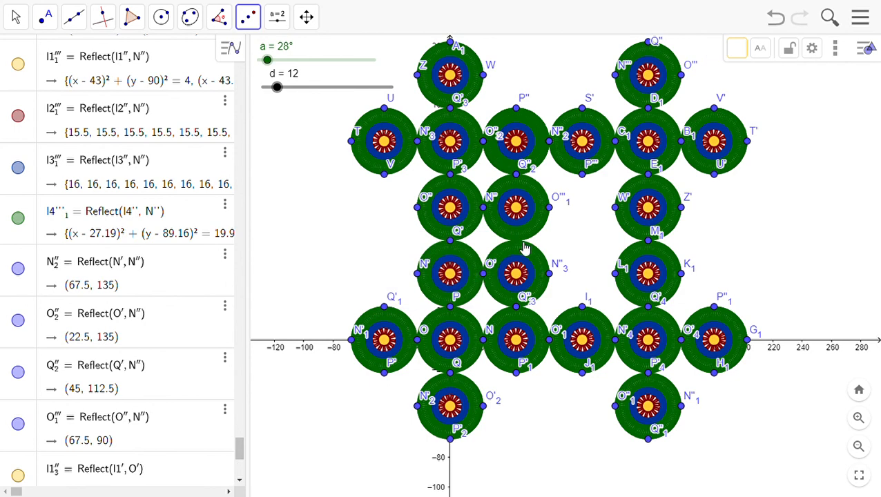
- Reflect the two inner flower patterns of the opposite column about points L₁ and W′ to fill the rest of the central gap
{"action": "left_click_drag", "start_coordinate": [731, 187], "coordinate": [608, 254]}
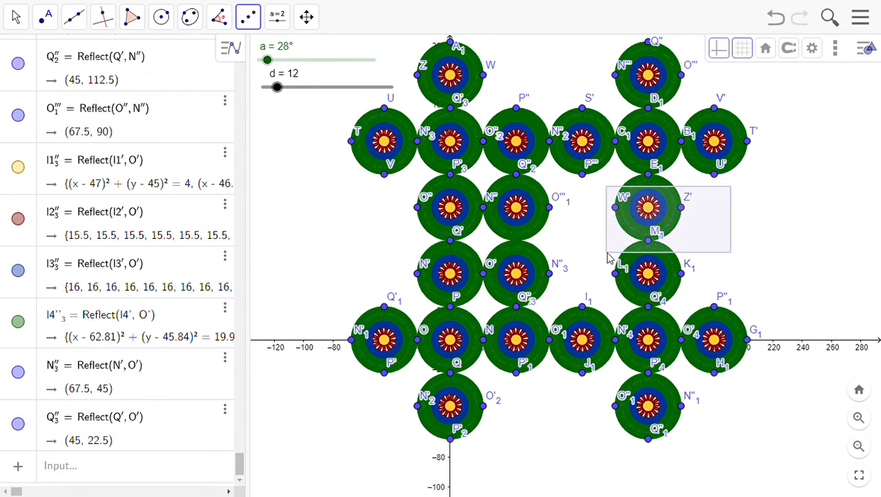
{"action": "mouse_move", "coordinate": [611, 286]}
{"action": "left_mouse_down"}
{"action": "mouse_move", "coordinate": [614, 303]}
{"action": "mouse_move", "coordinate": [619, 266]}
{"action": "mouse_move", "coordinate": [731, 249]}
{"action": "mouse_move", "coordinate": [607, 239]}
{"action": "mouse_move", "coordinate": [595, 278]}
{"action": "mouse_move", "coordinate": [610, 333]}
{"action": "mouse_move", "coordinate": [620, 285]}
{"action": "left_mouse_up"}
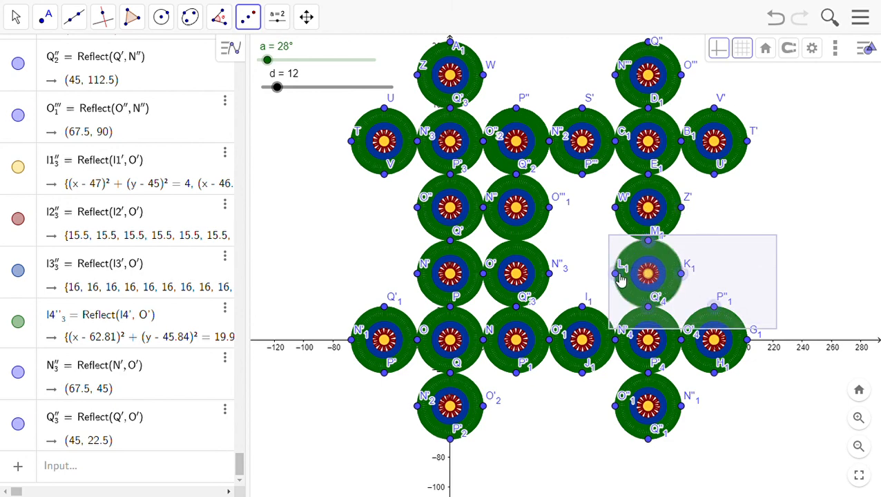
{"action": "left_click_drag", "start_coordinate": [759, 174], "coordinate": [587, 215]}
{"action": "left_click_drag", "start_coordinate": [610, 246], "coordinate": [611, 249]}
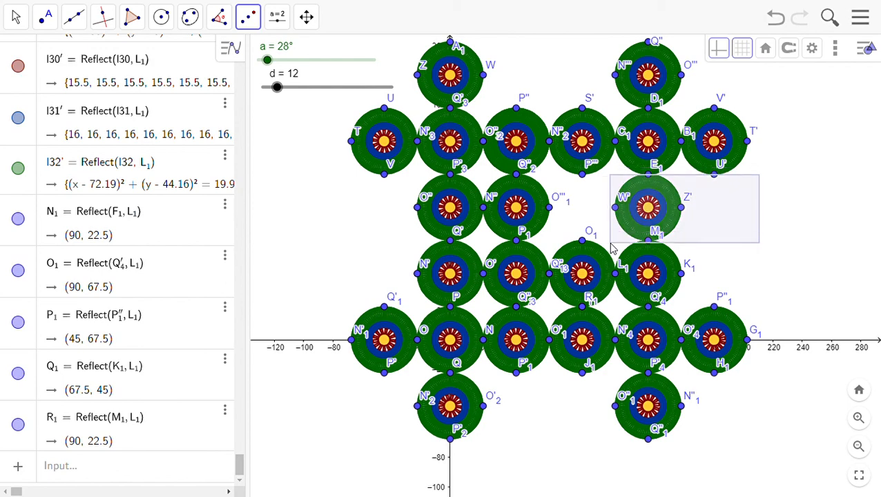
{"action": "left_click", "coordinate": [615, 208]}
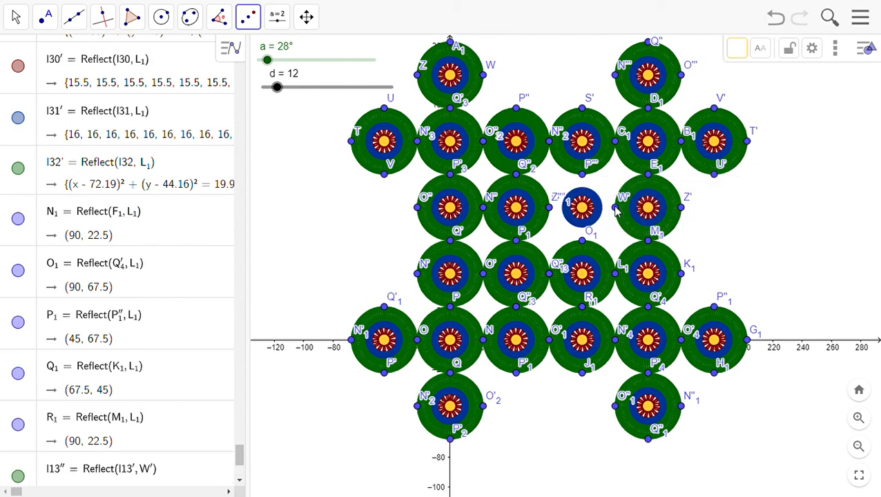
{"action": "left_click", "coordinate": [651, 186]}
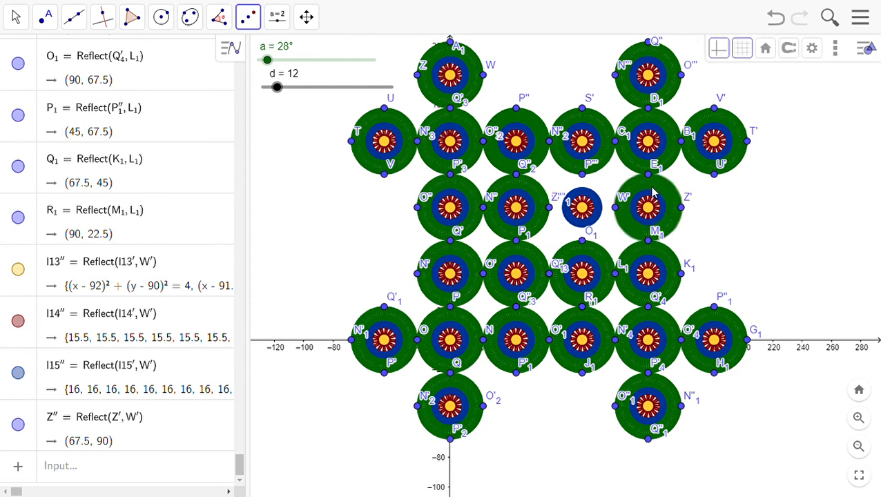
{"action": "left_click", "coordinate": [616, 208]}
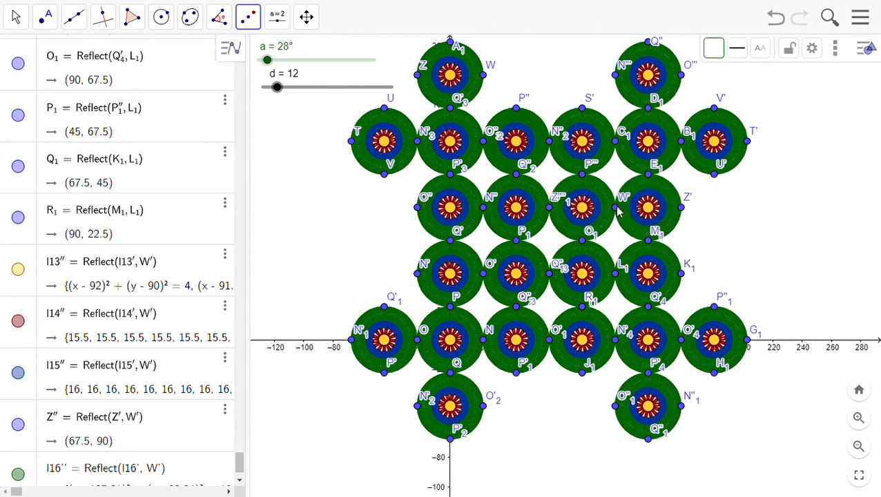
- Switch to the Move tool and hide the coordinate axes
{"action": "left_click", "coordinate": [16, 17]}
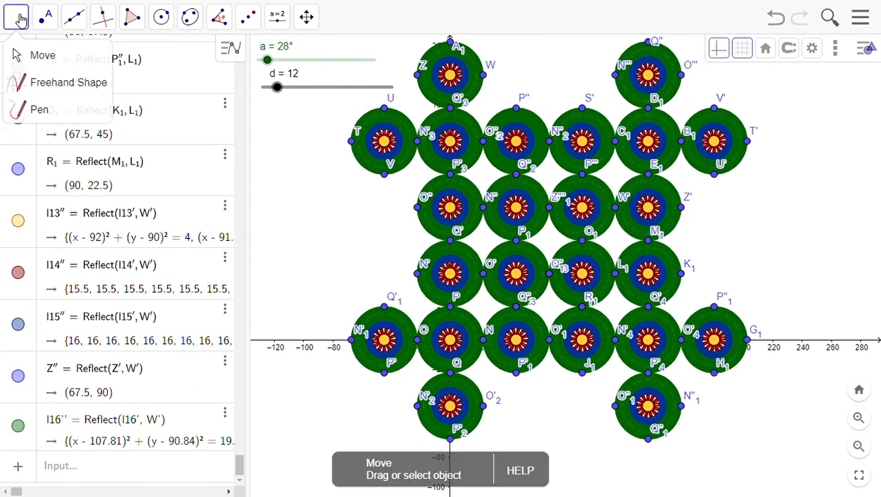
{"action": "scroll", "coordinate": [587, 214], "scroll_direction": "down", "scroll_amount": 1}
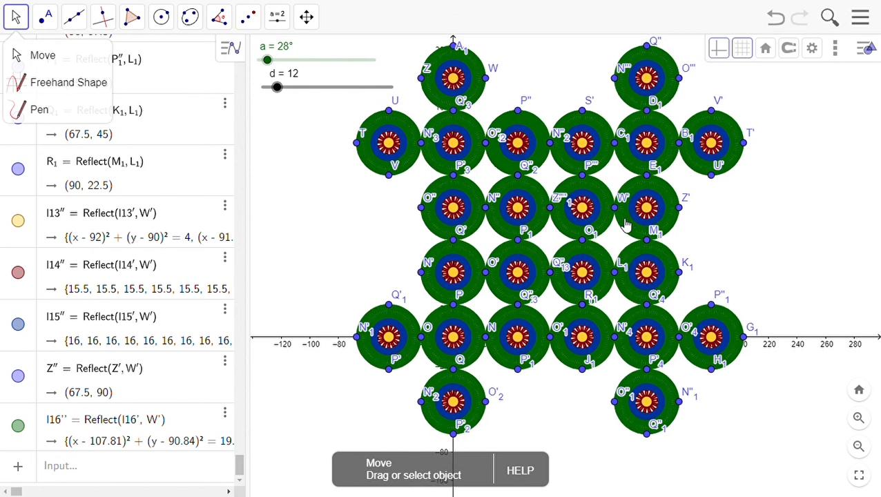
{"action": "scroll", "coordinate": [581, 206], "scroll_direction": "down", "scroll_amount": 2}
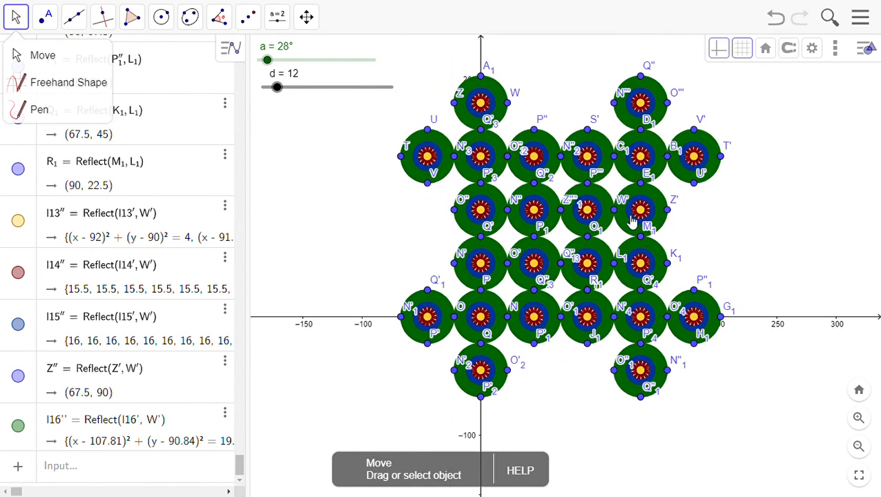
{"action": "left_click", "coordinate": [719, 50]}
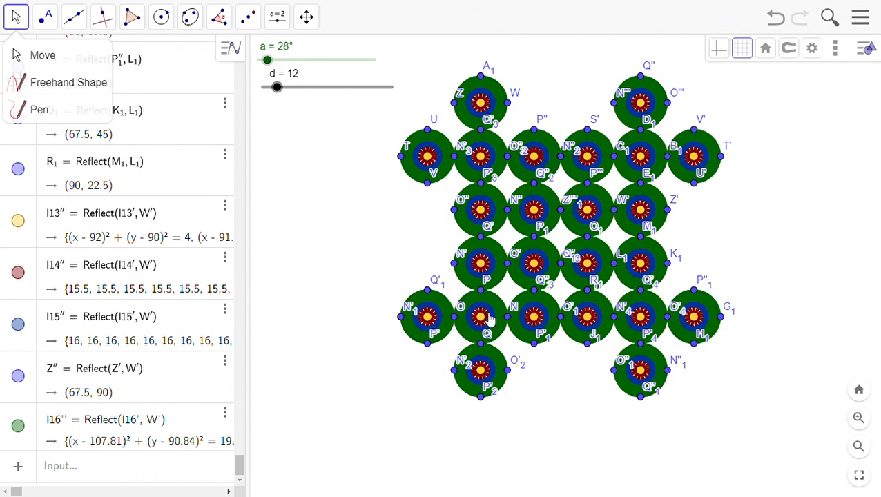
- Examine the filled flower lattice up close and as a whole
{"action": "scroll", "coordinate": [486, 318], "scroll_direction": "up", "scroll_amount": 2}
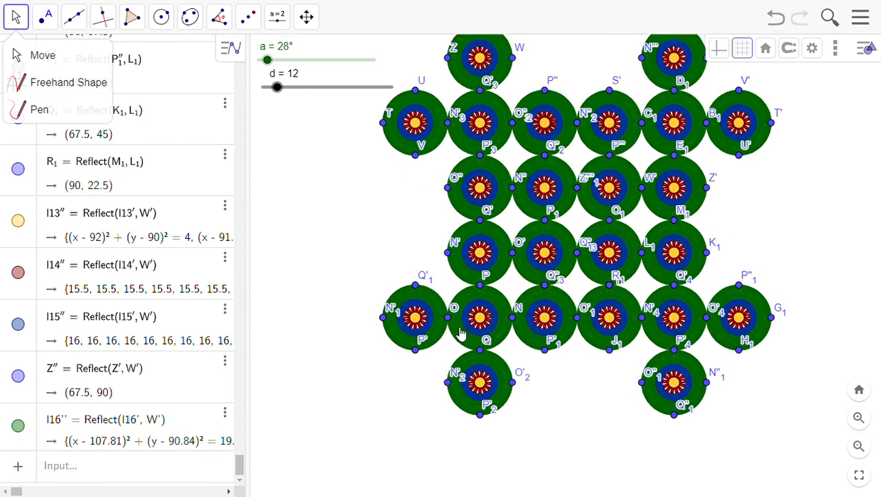
{"action": "scroll", "coordinate": [460, 333], "scroll_direction": "up", "scroll_amount": 2}
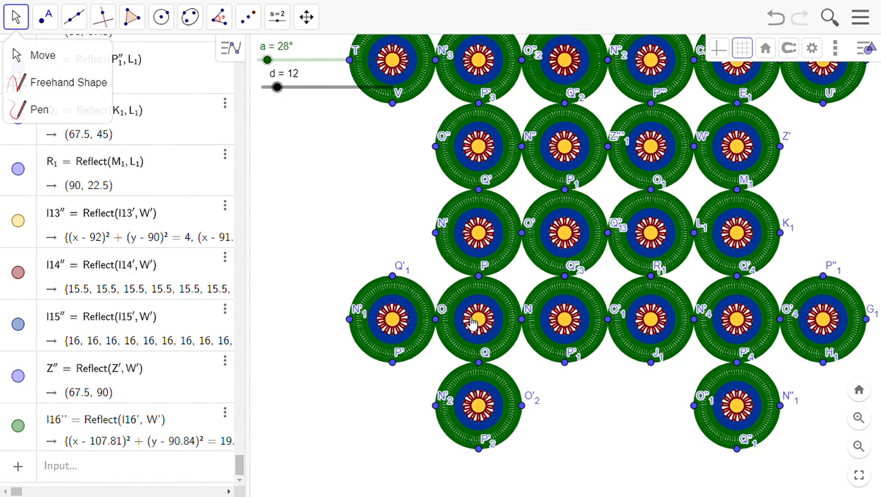
{"action": "scroll", "coordinate": [472, 325], "scroll_direction": "up", "scroll_amount": 1}
{"action": "scroll", "coordinate": [388, 321], "scroll_direction": "up", "scroll_amount": 3}
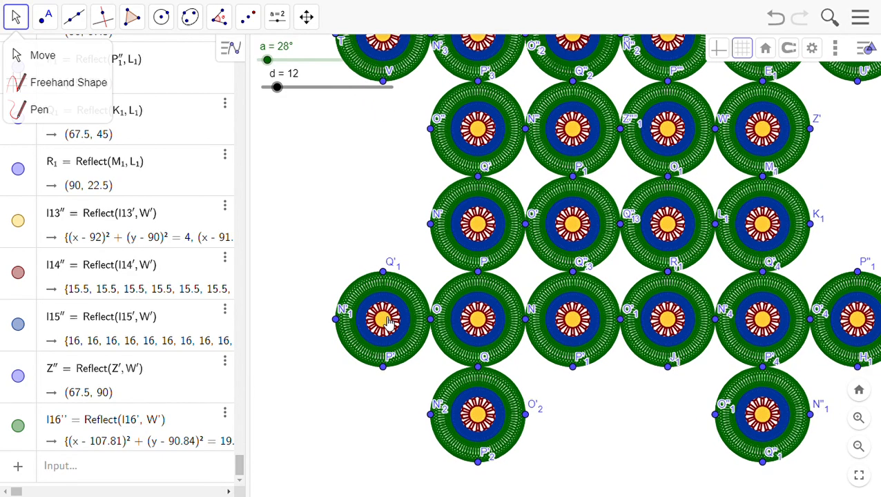
{"action": "scroll", "coordinate": [391, 348], "scroll_direction": "up", "scroll_amount": 2}
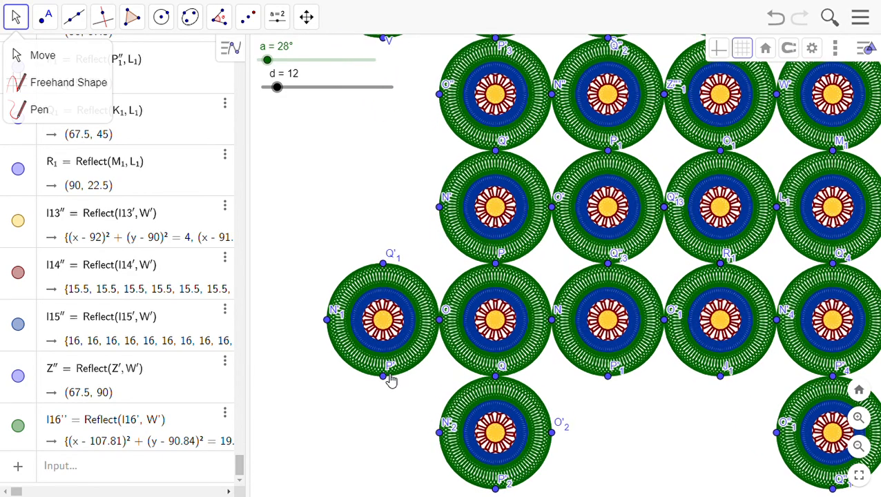
{"action": "scroll", "coordinate": [449, 330], "scroll_direction": "down", "scroll_amount": 1}
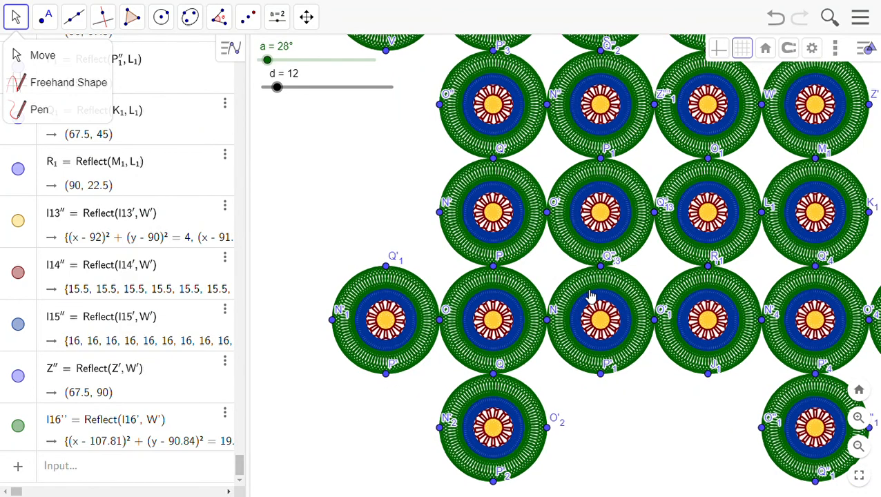
{"action": "scroll", "coordinate": [640, 256], "scroll_direction": "down", "scroll_amount": 3}
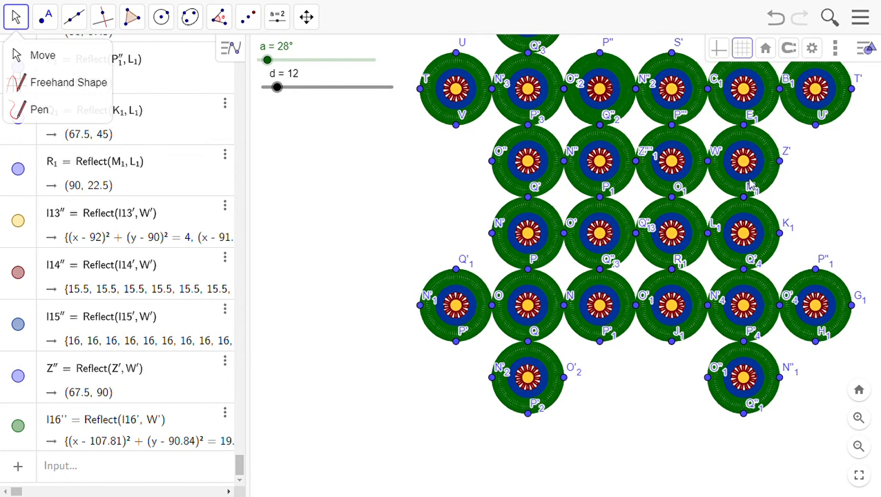
{"action": "left_click_drag", "start_coordinate": [855, 197], "coordinate": [811, 225]}
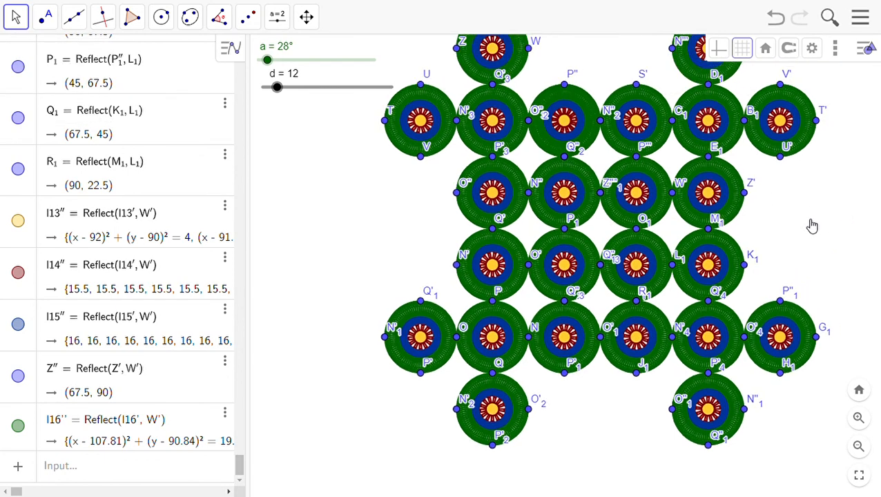
{"action": "left_click", "coordinate": [20, 22]}
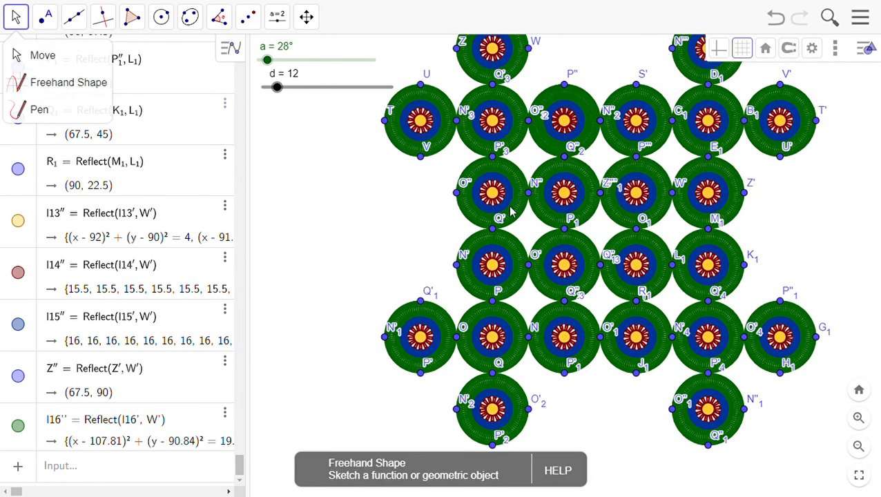
{"action": "left_click", "coordinate": [791, 220]}
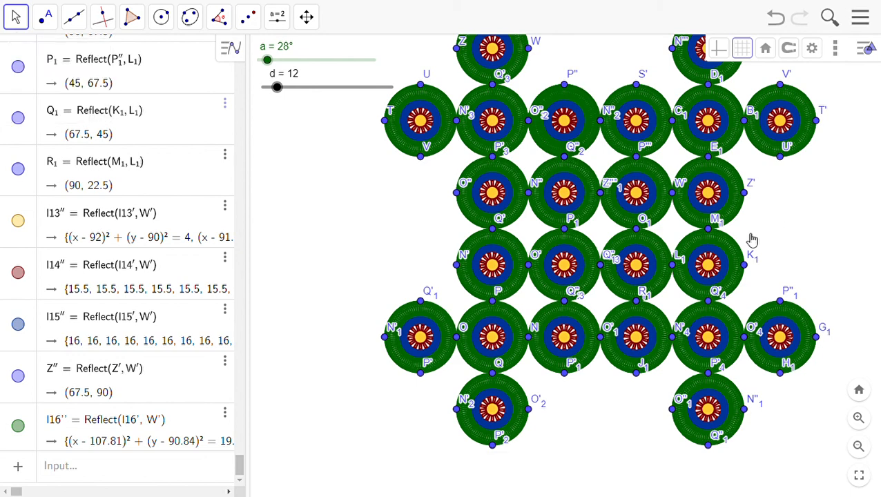
{"action": "left_click_drag", "start_coordinate": [751, 235], "coordinate": [723, 246]}
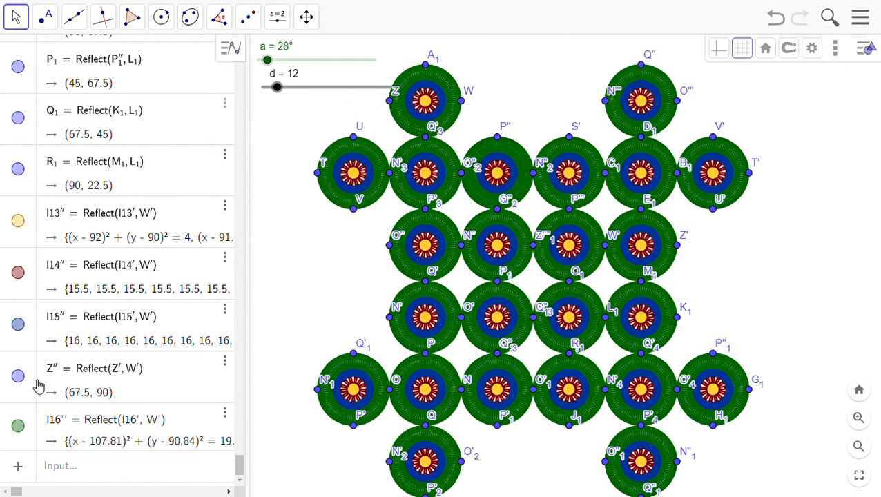
- Hide the reflected points N₁, O₁, P₁, Q₁ and R₁ produced by the reflection about L₁
{"action": "scroll", "coordinate": [31, 372], "scroll_direction": "up", "scroll_amount": 5}
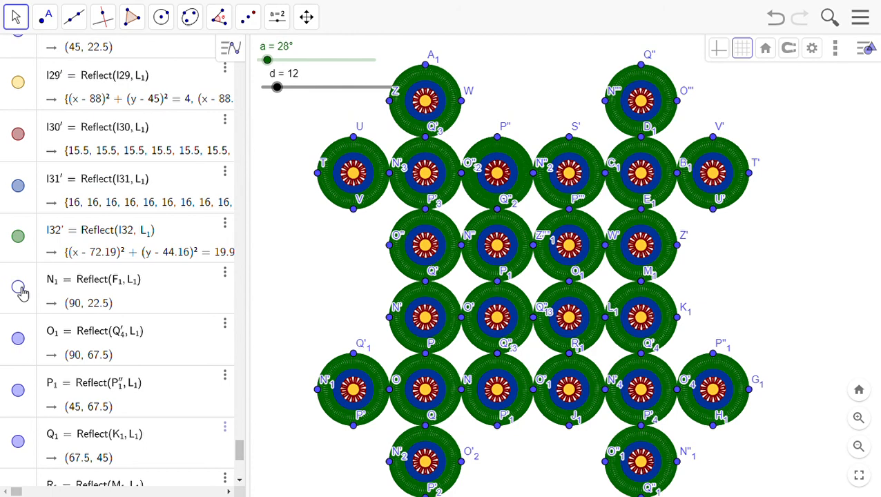
{"action": "scroll", "coordinate": [22, 293], "scroll_direction": "down", "scroll_amount": 4}
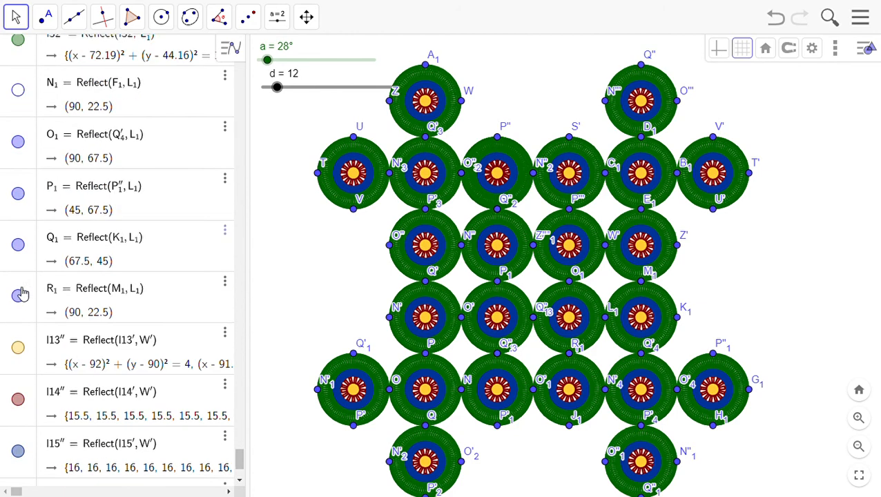
{"action": "scroll", "coordinate": [22, 294], "scroll_direction": "up", "scroll_amount": 3}
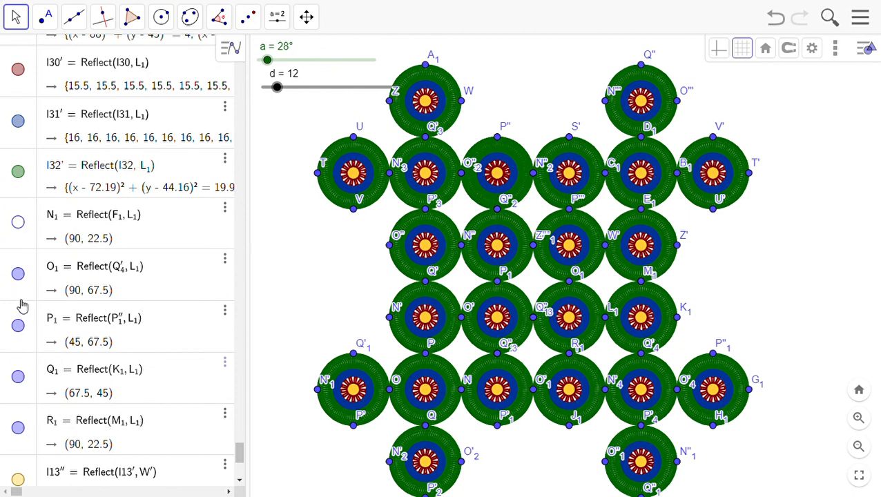
{"action": "left_click", "coordinate": [21, 276]}
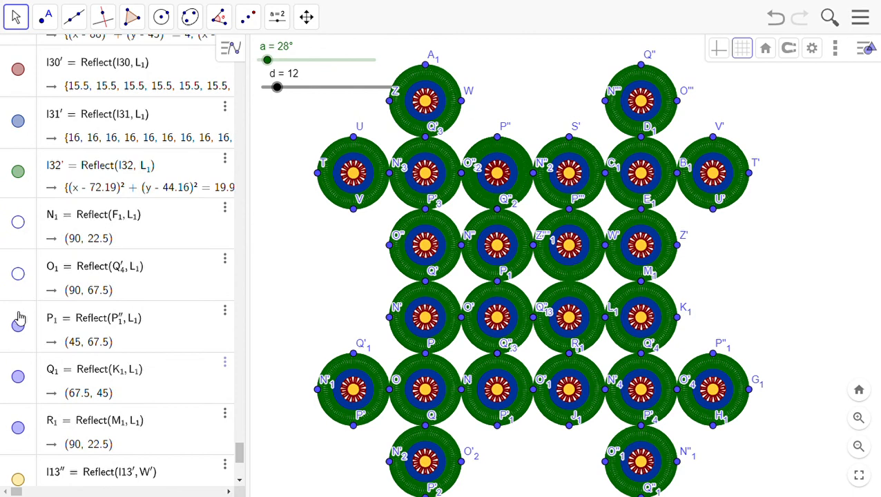
{"action": "left_click", "coordinate": [19, 324]}
{"action": "scroll", "coordinate": [30, 359], "scroll_direction": "down", "scroll_amount": 1}
{"action": "scroll", "coordinate": [31, 359], "scroll_direction": "down", "scroll_amount": 1}
{"action": "left_click", "coordinate": [19, 311]}
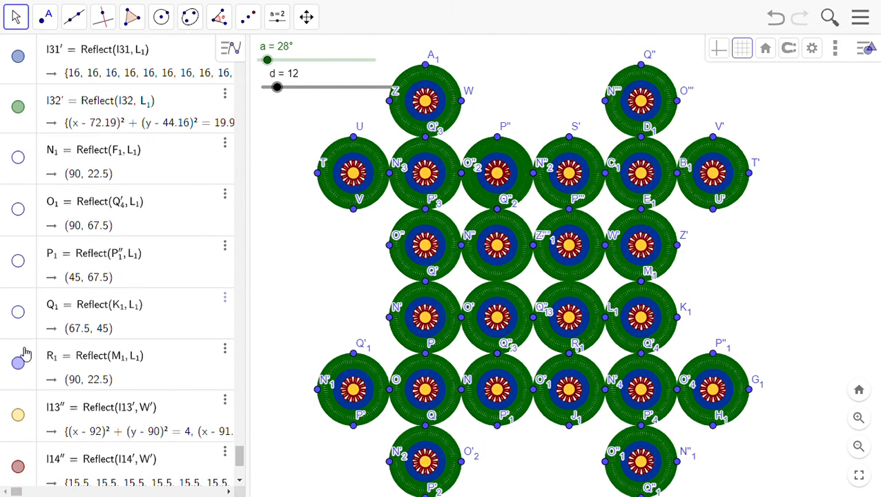
{"action": "left_click", "coordinate": [19, 360]}
{"action": "scroll", "coordinate": [30, 366], "scroll_direction": "down", "scroll_amount": 2}
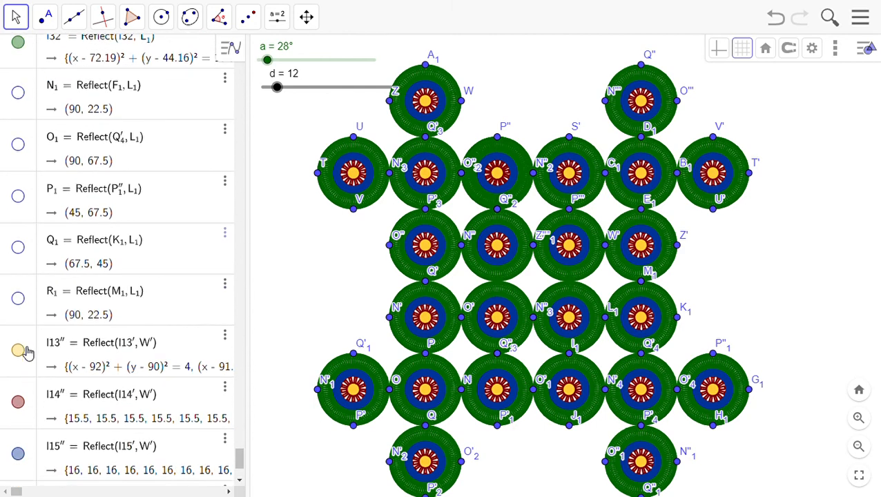
- Hide the reflected points Z″, N″₃ and Q″₃ in the filled middle of the lattice
{"action": "scroll", "coordinate": [34, 349], "scroll_direction": "down", "scroll_amount": 4}
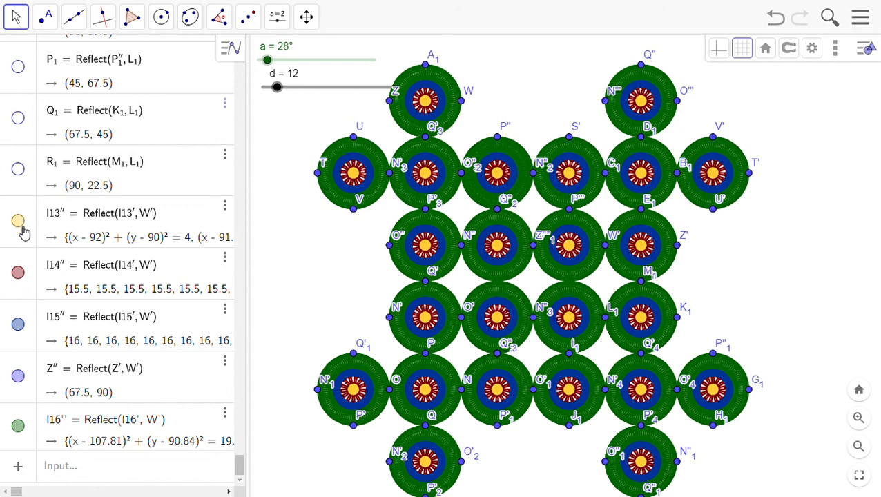
{"action": "left_click", "coordinate": [18, 375]}
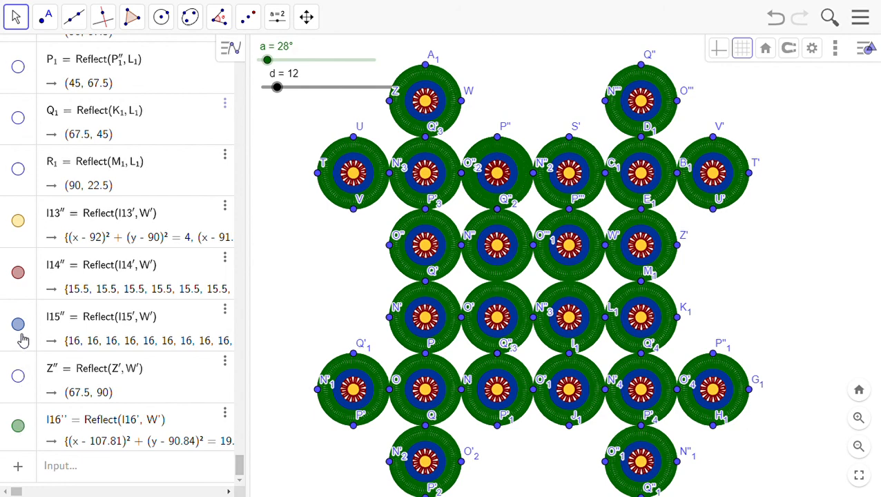
{"action": "scroll", "coordinate": [21, 325], "scroll_direction": "up", "scroll_amount": 5}
{"action": "scroll", "coordinate": [28, 299], "scroll_direction": "up", "scroll_amount": 3}
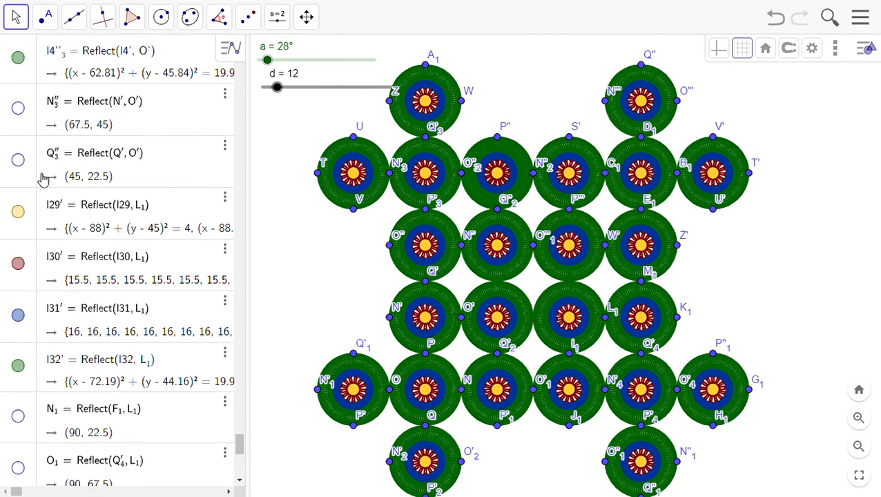
{"action": "scroll", "coordinate": [21, 177], "scroll_direction": "up", "scroll_amount": 5}
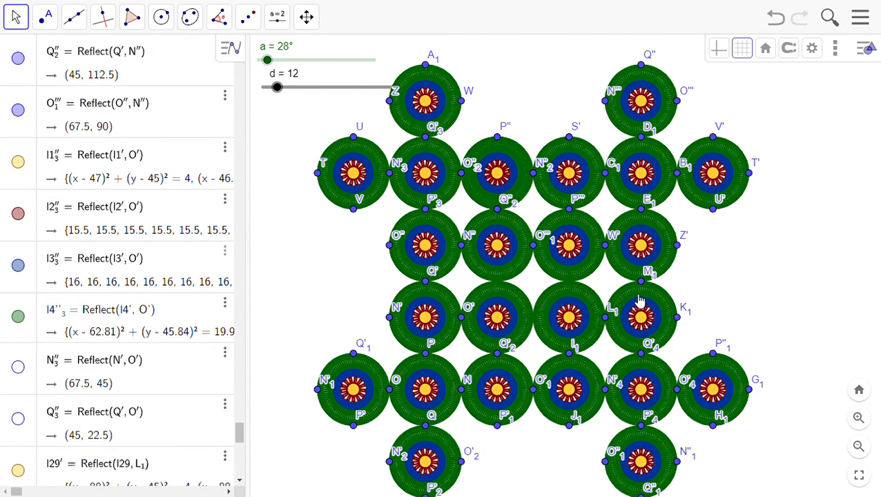
- Examine the flower between points N′ and O′ up close, from its green outer ring to the yellow circles at its centre
{"action": "scroll", "coordinate": [579, 276], "scroll_direction": "down", "scroll_amount": 2}
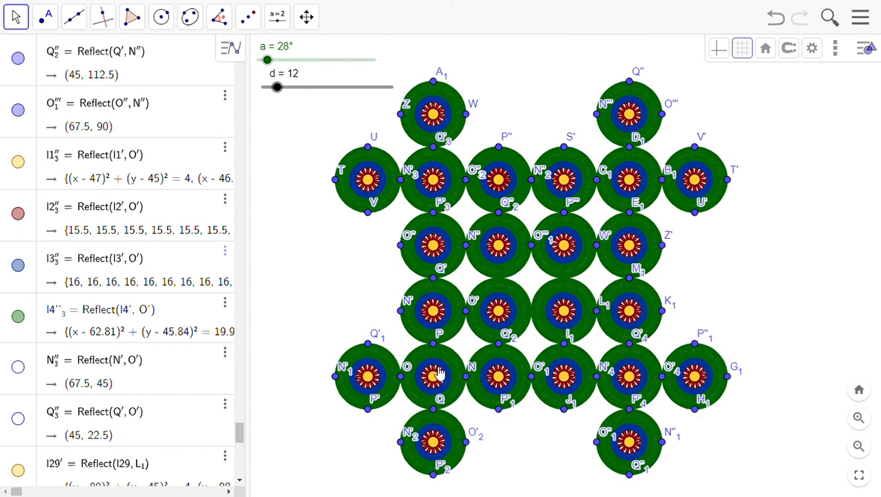
{"action": "scroll", "coordinate": [437, 374], "scroll_direction": "up", "scroll_amount": 2}
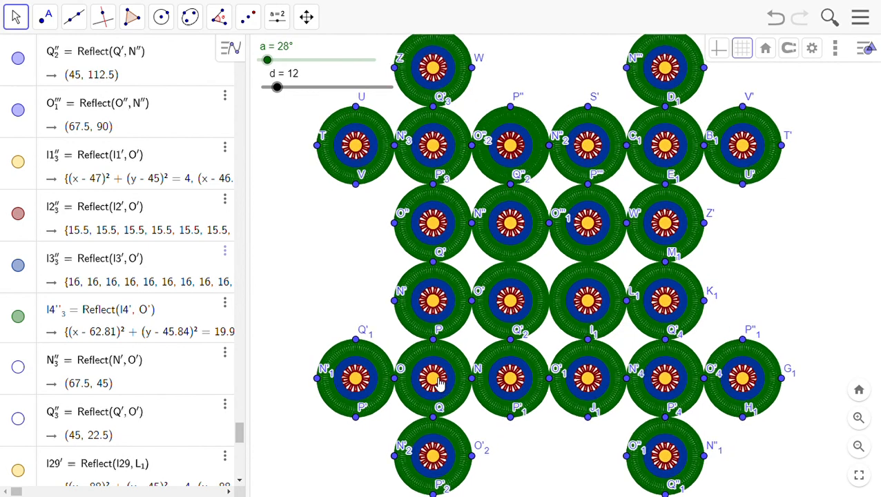
{"action": "scroll", "coordinate": [435, 380], "scroll_direction": "up", "scroll_amount": 2}
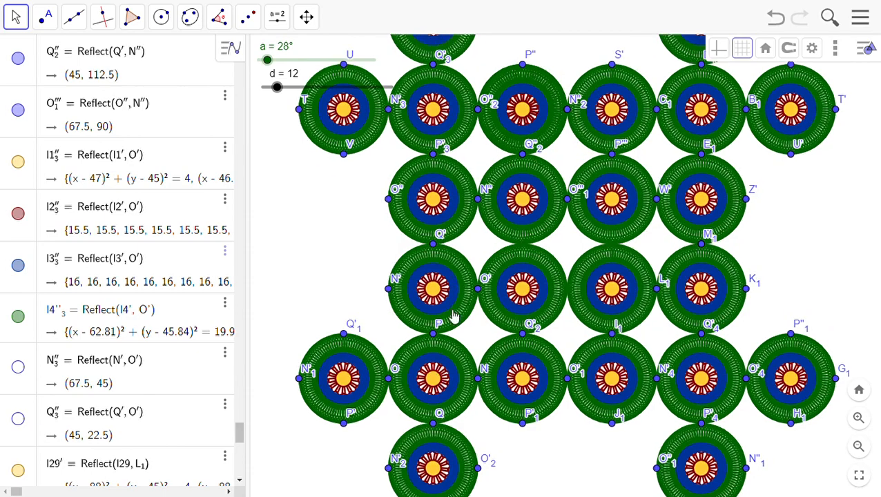
{"action": "scroll", "coordinate": [437, 292], "scroll_direction": "up", "scroll_amount": 3}
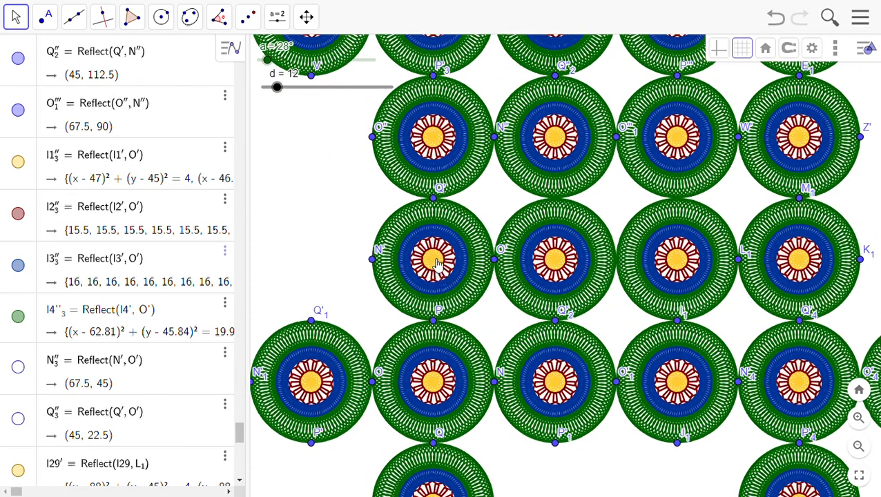
{"action": "scroll", "coordinate": [436, 263], "scroll_direction": "up", "scroll_amount": 3}
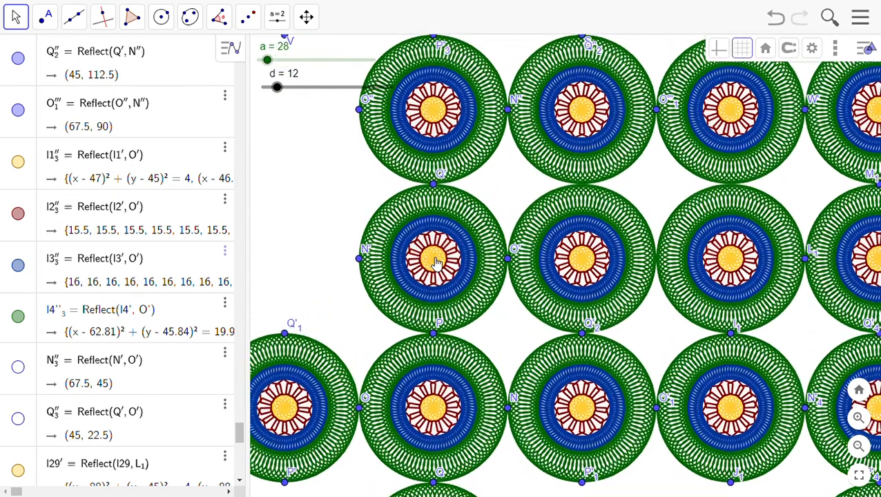
{"action": "scroll", "coordinate": [435, 263], "scroll_direction": "up", "scroll_amount": 3}
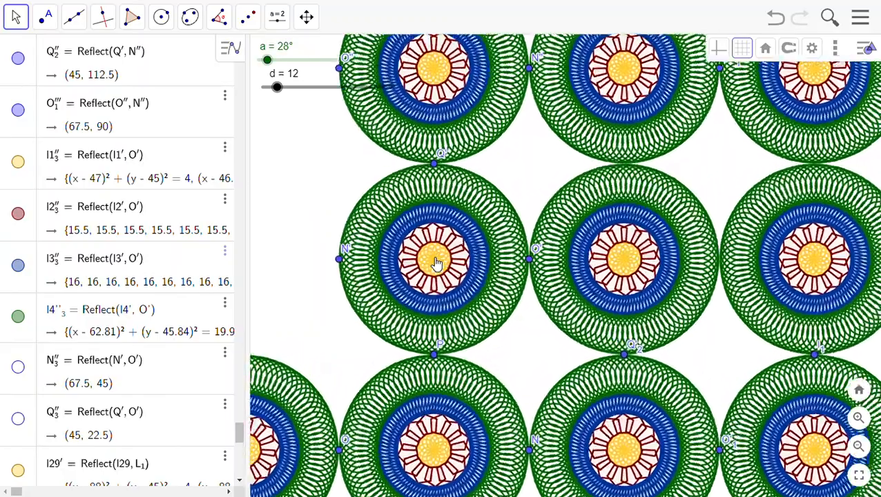
{"action": "scroll", "coordinate": [435, 263], "scroll_direction": "up", "scroll_amount": 4}
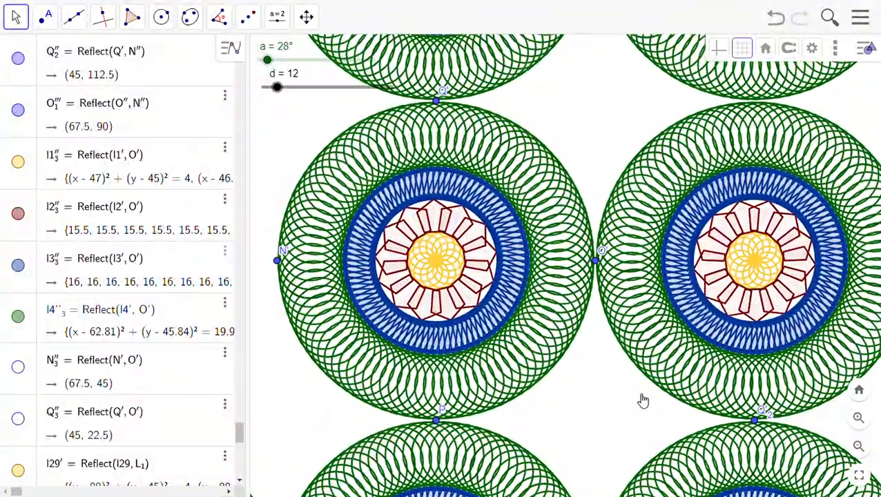
{"action": "left_click_drag", "start_coordinate": [643, 399], "coordinate": [651, 402]}
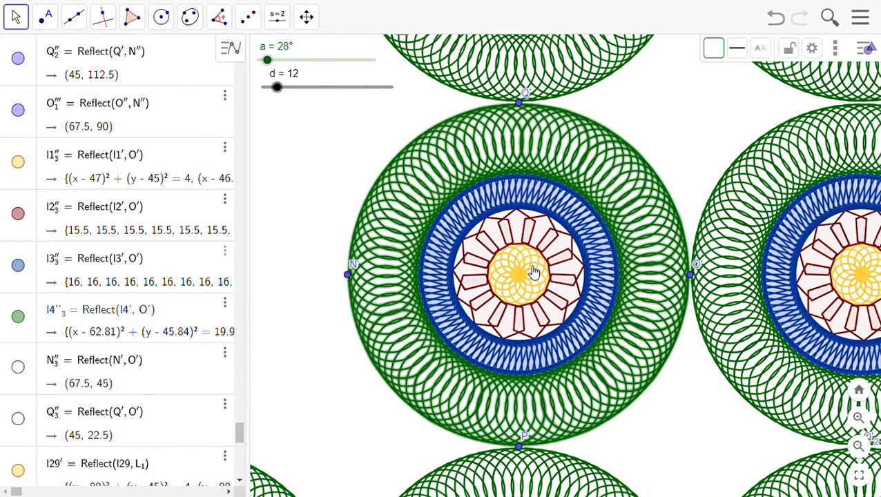
{"action": "scroll", "coordinate": [521, 280], "scroll_direction": "up", "scroll_amount": 5}
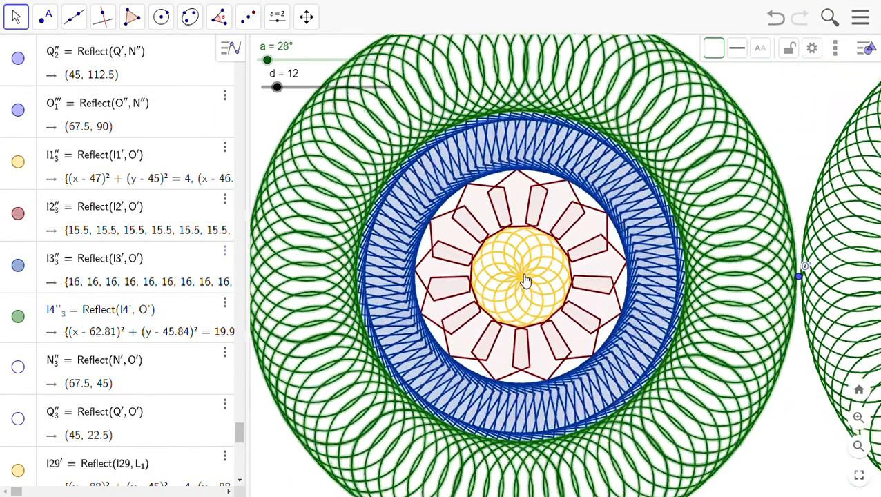
{"action": "scroll", "coordinate": [524, 280], "scroll_direction": "up", "scroll_amount": 6}
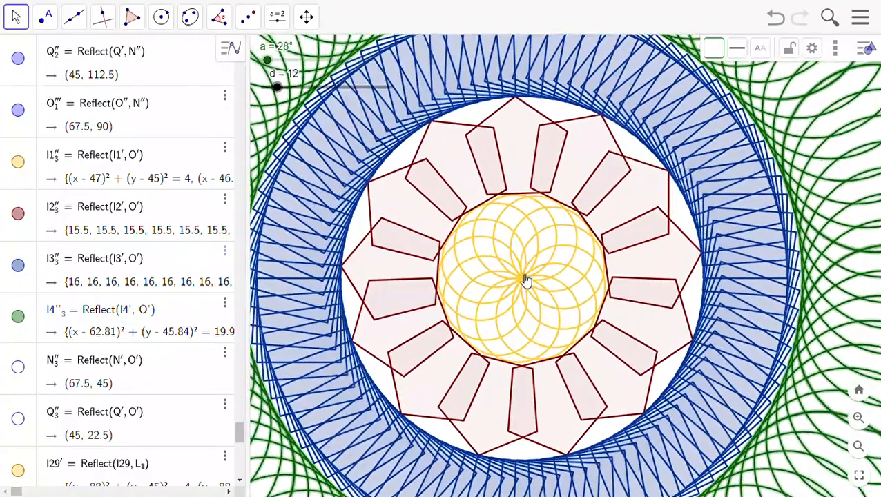
{"action": "scroll", "coordinate": [525, 280], "scroll_direction": "up", "scroll_amount": 6}
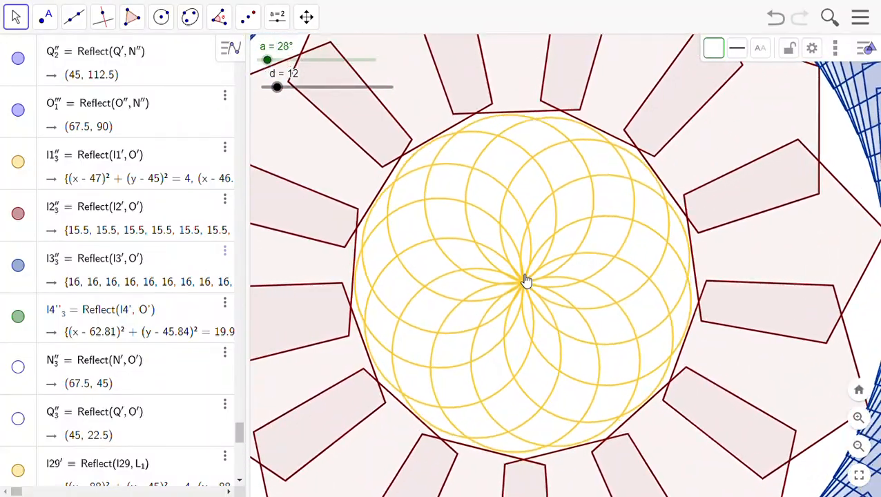
- Inspect the transition from the single flower's detail back to the entire lattice, with all outer flowers in view
{"action": "scroll", "coordinate": [525, 280], "scroll_direction": "down", "scroll_amount": 8}
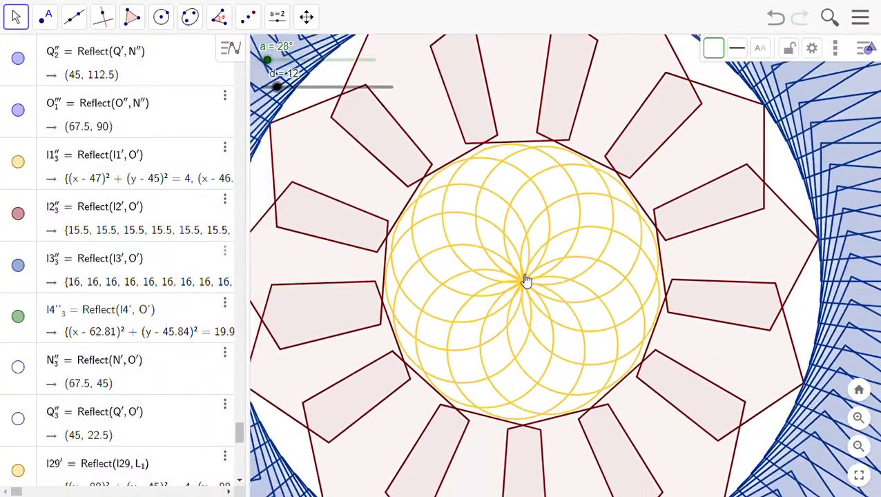
{"action": "scroll", "coordinate": [524, 280], "scroll_direction": "down", "scroll_amount": 8}
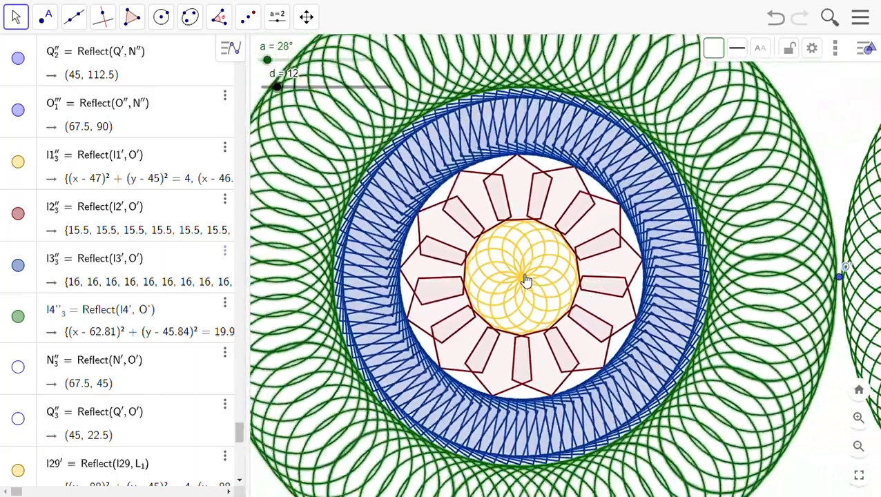
{"action": "scroll", "coordinate": [525, 279], "scroll_direction": "down", "scroll_amount": 6}
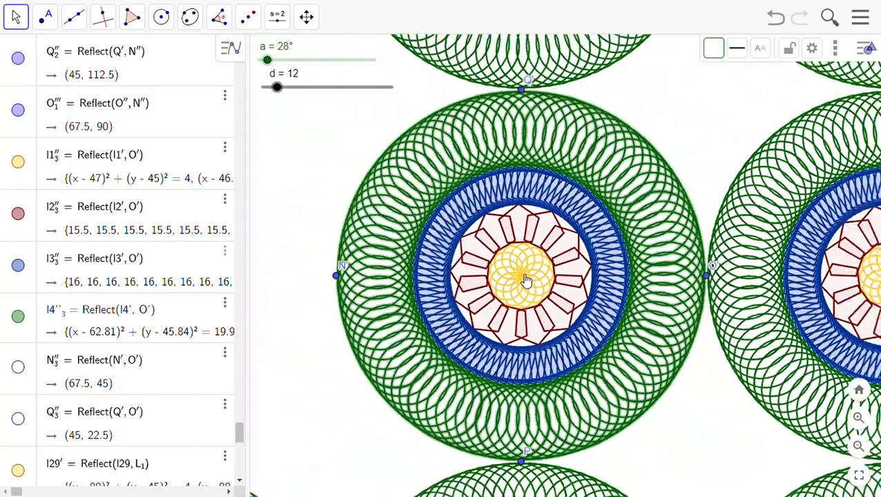
{"action": "scroll", "coordinate": [525, 280], "scroll_direction": "down", "scroll_amount": 6}
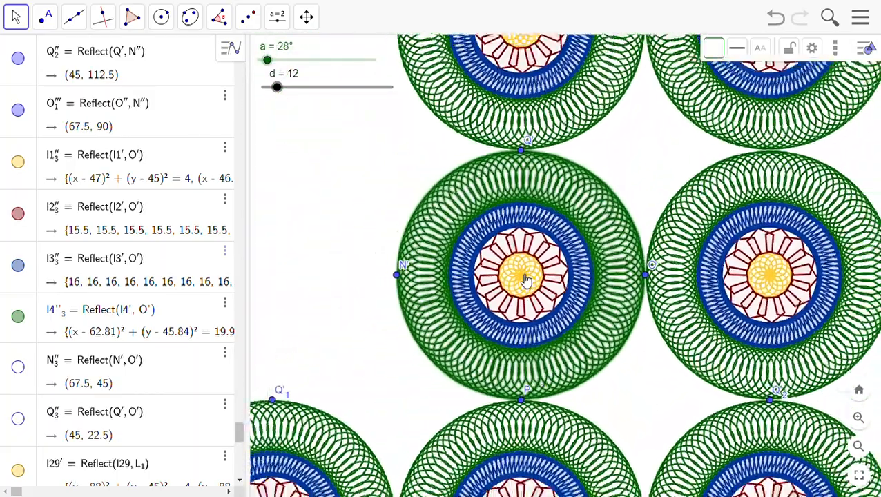
{"action": "scroll", "coordinate": [525, 280], "scroll_direction": "down", "scroll_amount": 6}
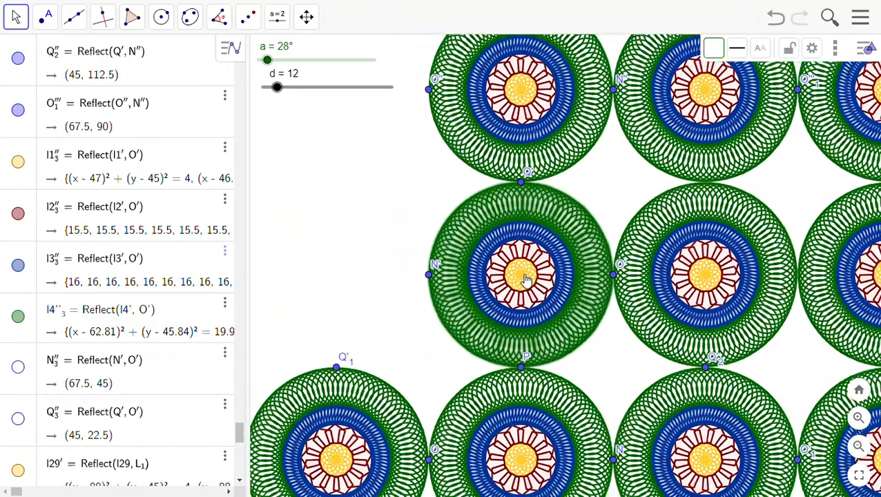
{"action": "scroll", "coordinate": [525, 280], "scroll_direction": "down", "scroll_amount": 6}
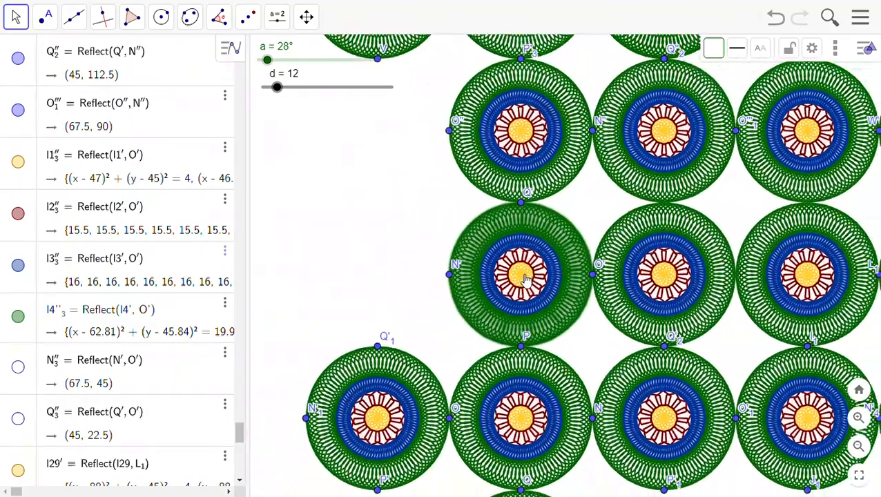
{"action": "scroll", "coordinate": [526, 279], "scroll_direction": "down", "scroll_amount": 5}
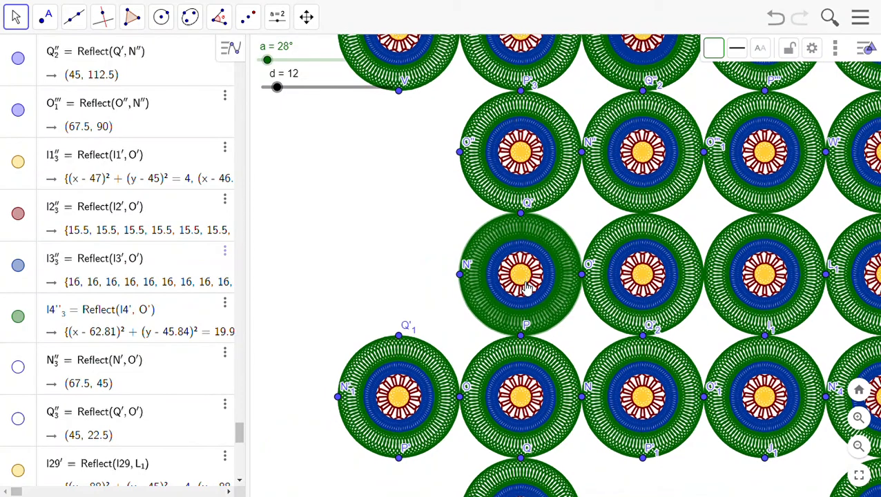
{"action": "scroll", "coordinate": [526, 292], "scroll_direction": "down", "scroll_amount": 3}
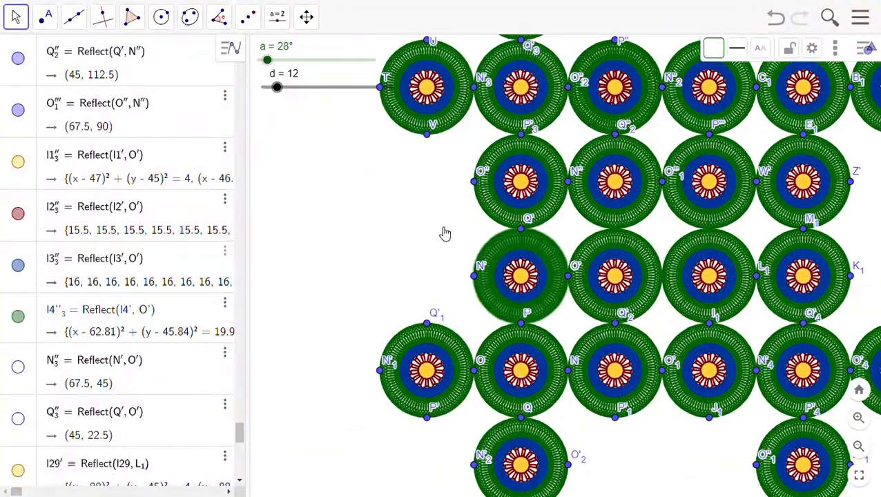
{"action": "scroll", "coordinate": [611, 230], "scroll_direction": "down", "scroll_amount": 1}
{"action": "left_click_drag", "start_coordinate": [611, 231], "coordinate": [551, 254]}
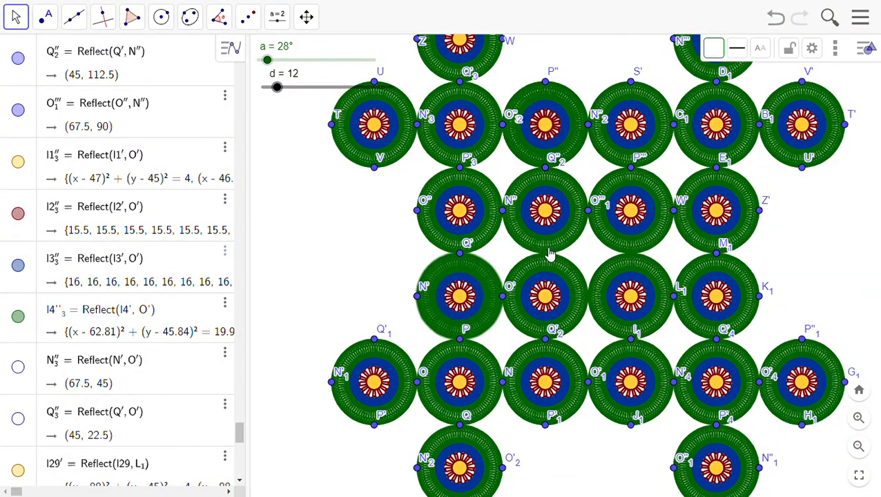
{"action": "scroll", "coordinate": [550, 254], "scroll_direction": "down", "scroll_amount": 1}
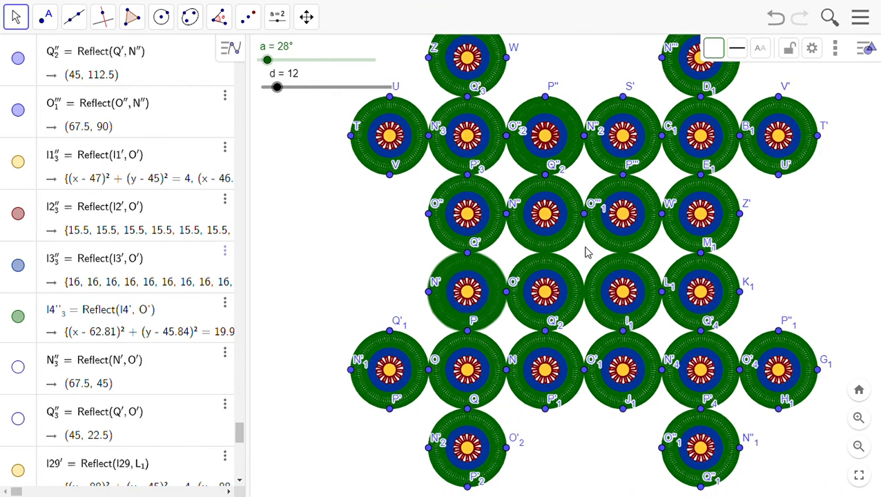
{"action": "scroll", "coordinate": [573, 253], "scroll_direction": "down", "scroll_amount": 1}
{"action": "scroll", "coordinate": [569, 254], "scroll_direction": "down", "scroll_amount": 1}
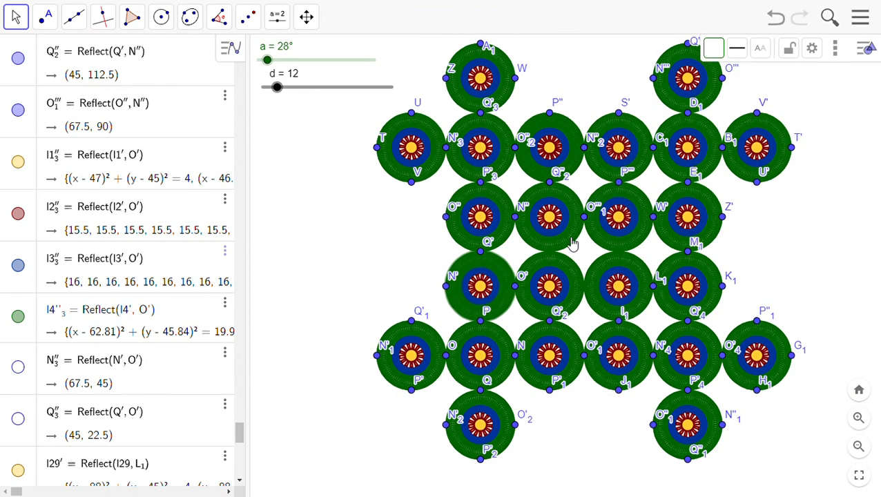
{"action": "scroll", "coordinate": [580, 243], "scroll_direction": "down", "scroll_amount": 1}
{"action": "scroll", "coordinate": [584, 240], "scroll_direction": "down", "scroll_amount": 1}
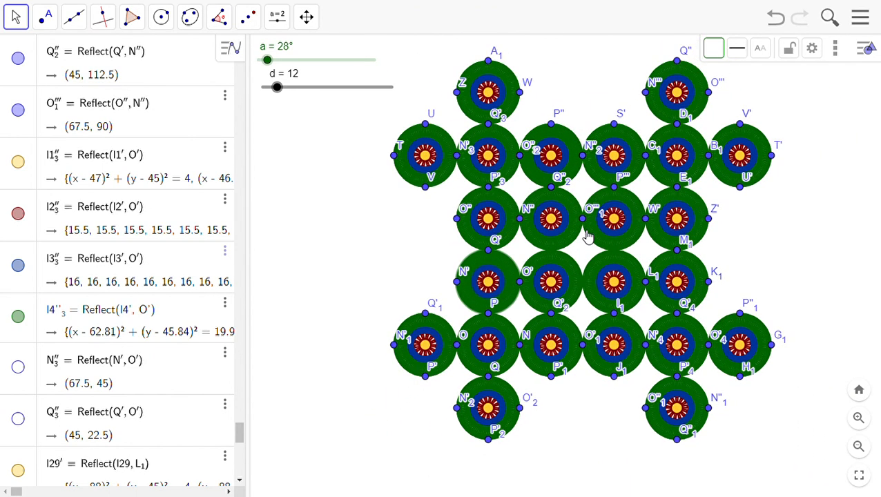
{"action": "scroll", "coordinate": [587, 236], "scroll_direction": "down", "scroll_amount": 1}
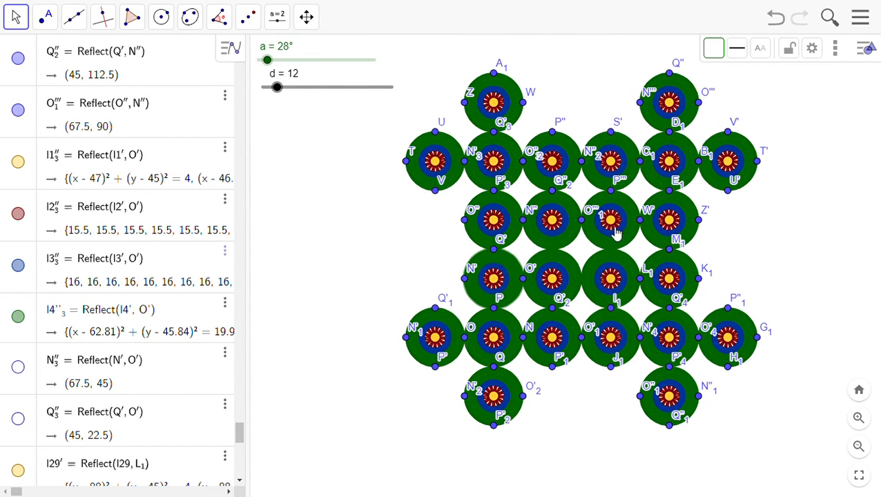